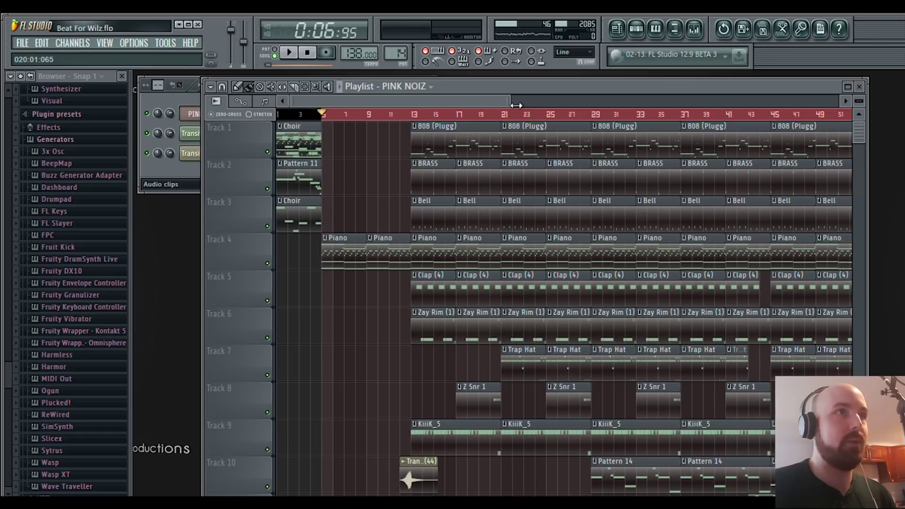
- Inspect the PINK NOIZ sample's channel settings and briefly preview the song from bar 5
click(194, 114)
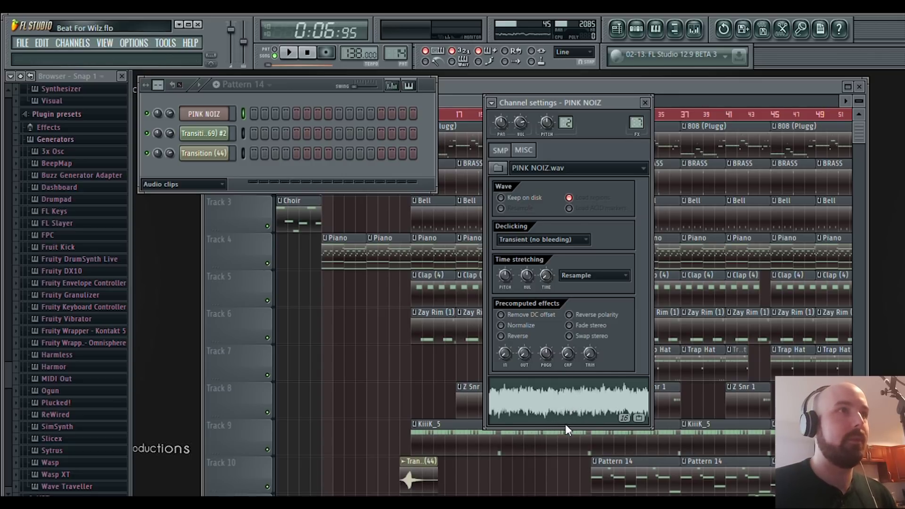
drag(365, 337, 362, 507)
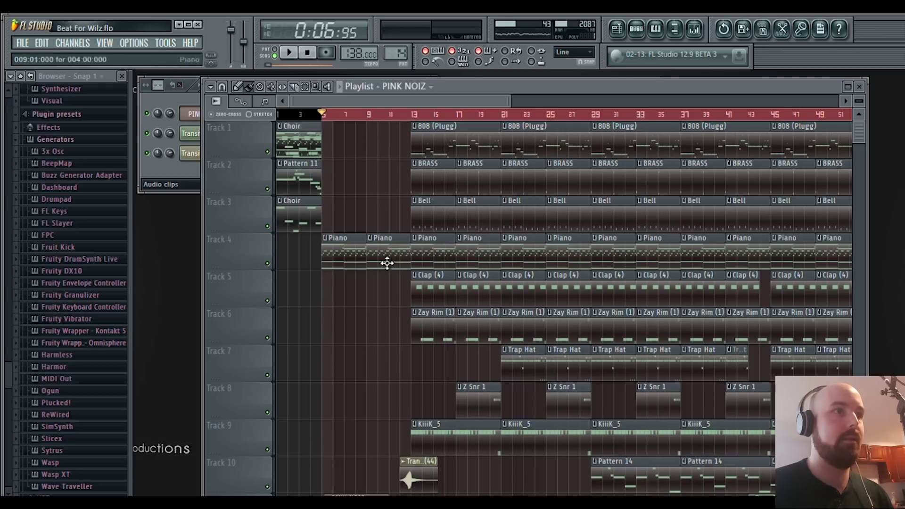
key(space)
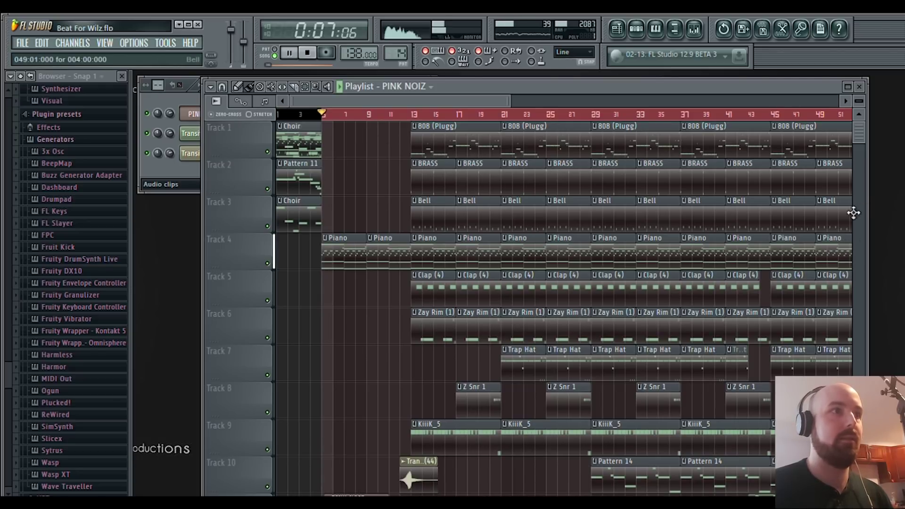
key(space)
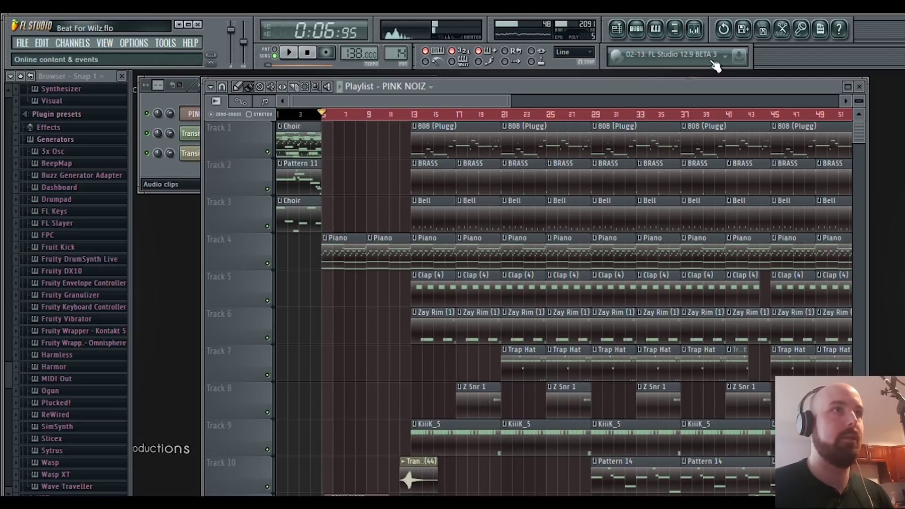
- Check the PINK NOIZ mixer track's level during a short playback and locate its clip on playlist Track 11
click(694, 30)
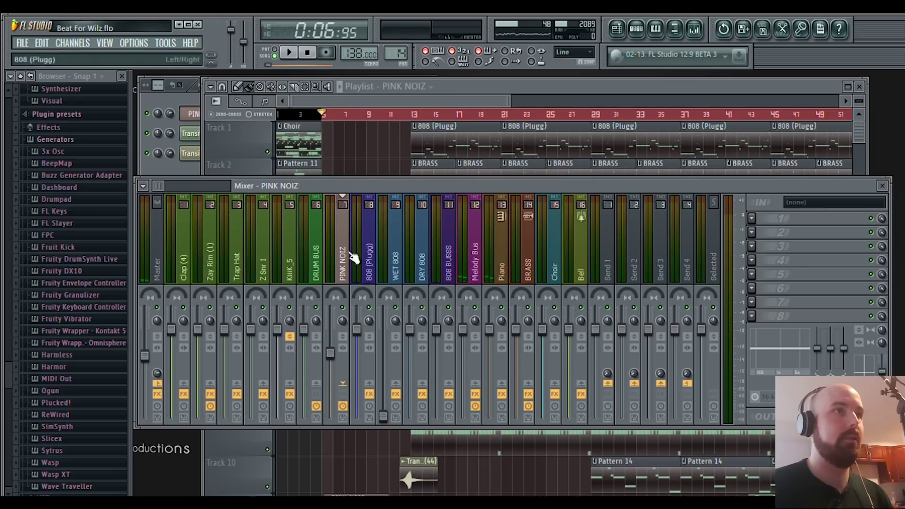
key(space)
key(space)
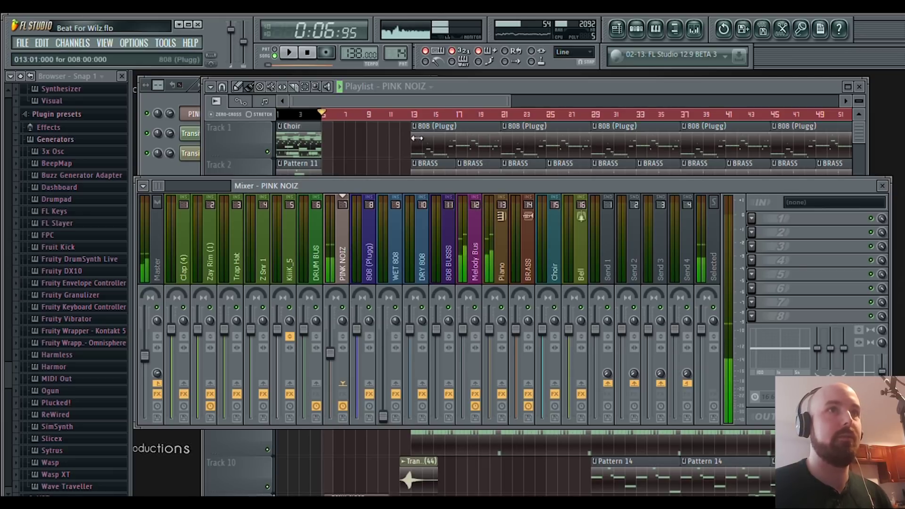
click(436, 90)
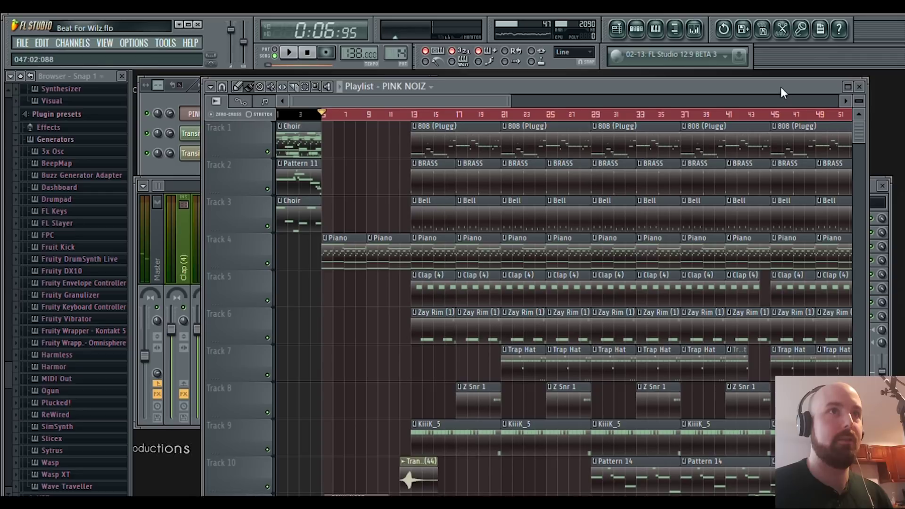
scroll(851, 163, down, 4)
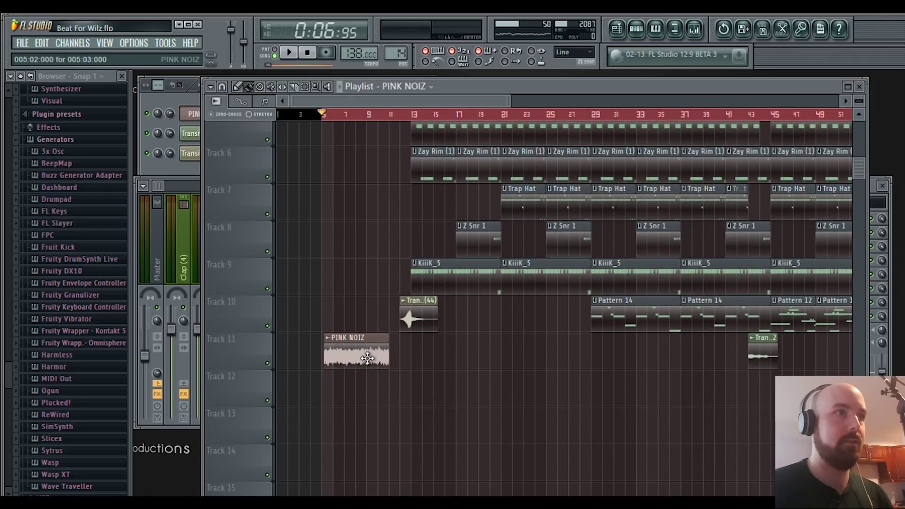
- Play the song against the pink noise and lower the Piano mixer track's volume to -25.6 dB
key(space)
click(693, 30)
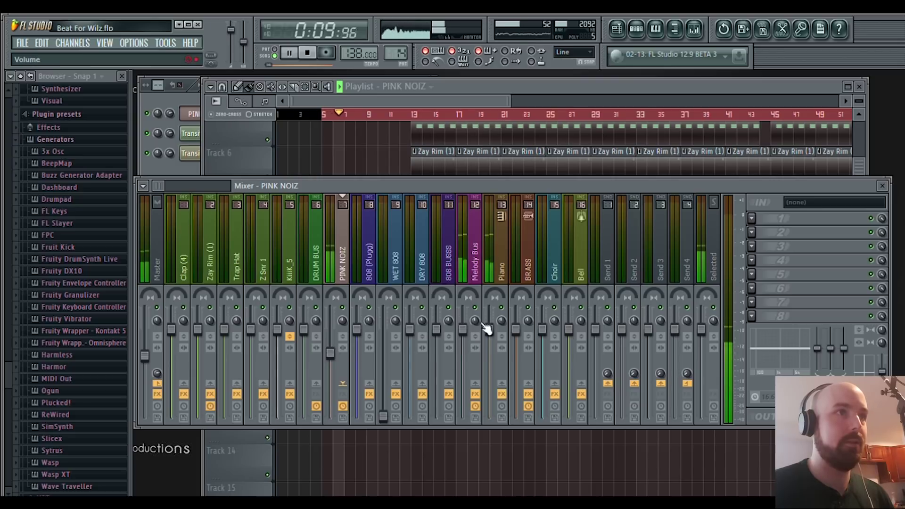
drag(490, 329, 490, 377)
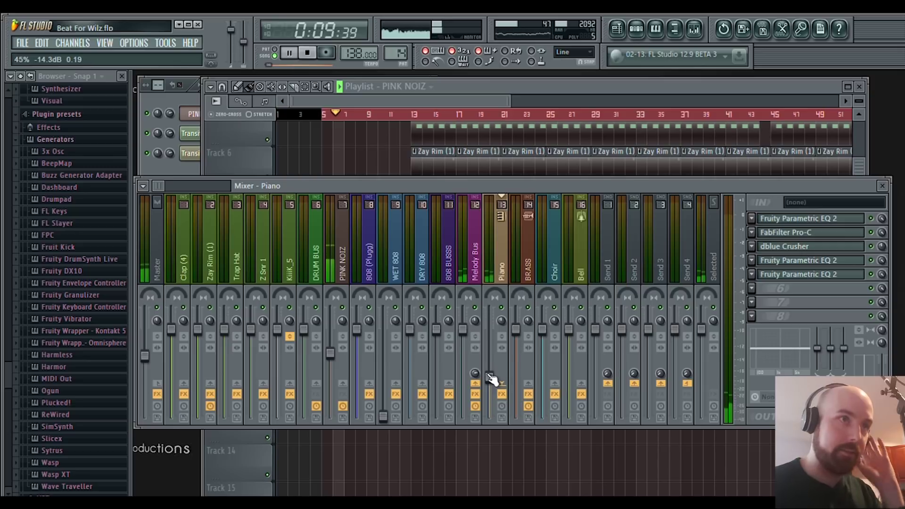
drag(489, 376, 489, 389)
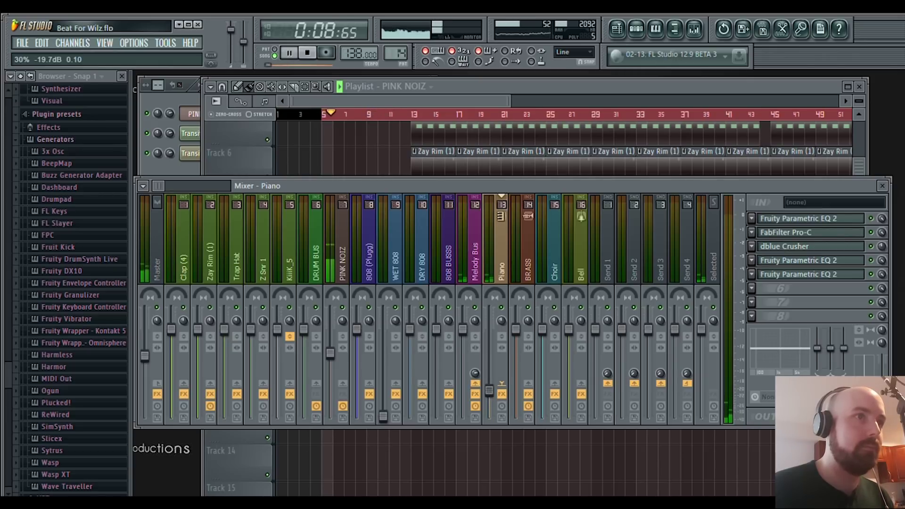
drag(489, 390, 490, 402)
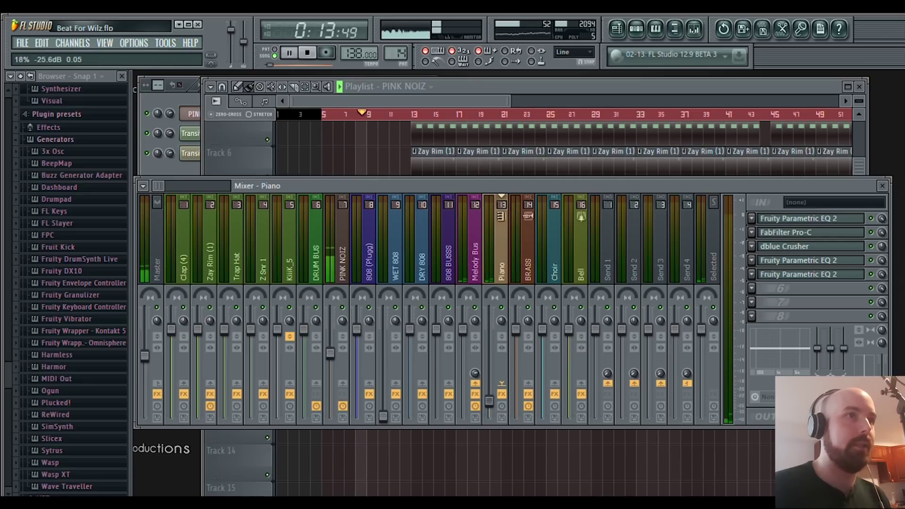
key(space)
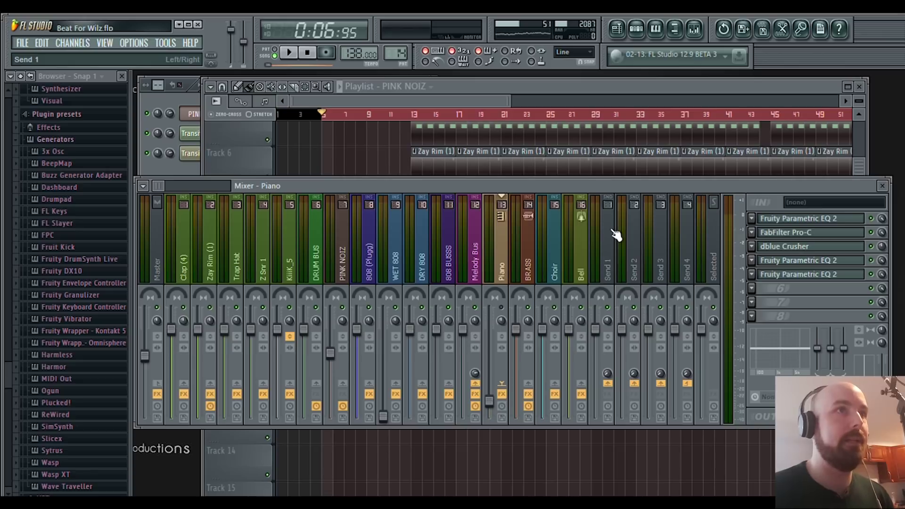
- Place a copy of the PINK NOIZ clip on playlist Track 11 starting at bar 29
key(F9)
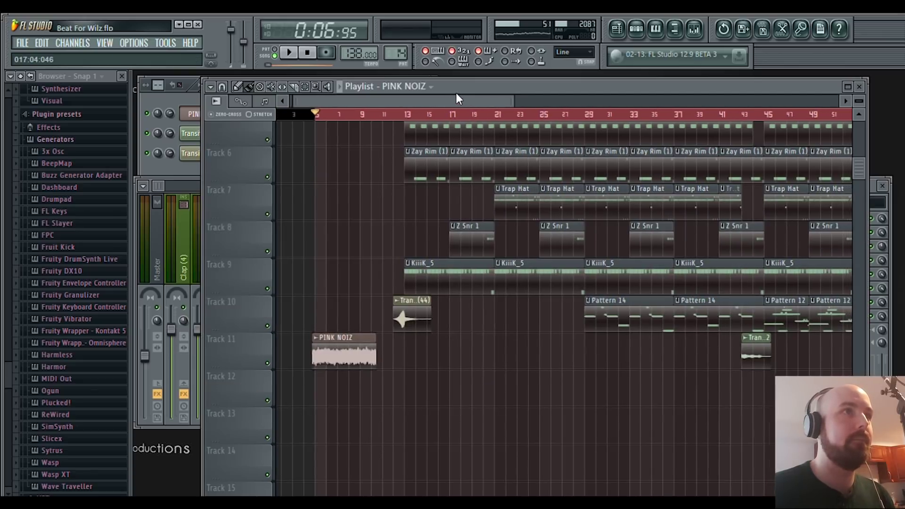
click(398, 112)
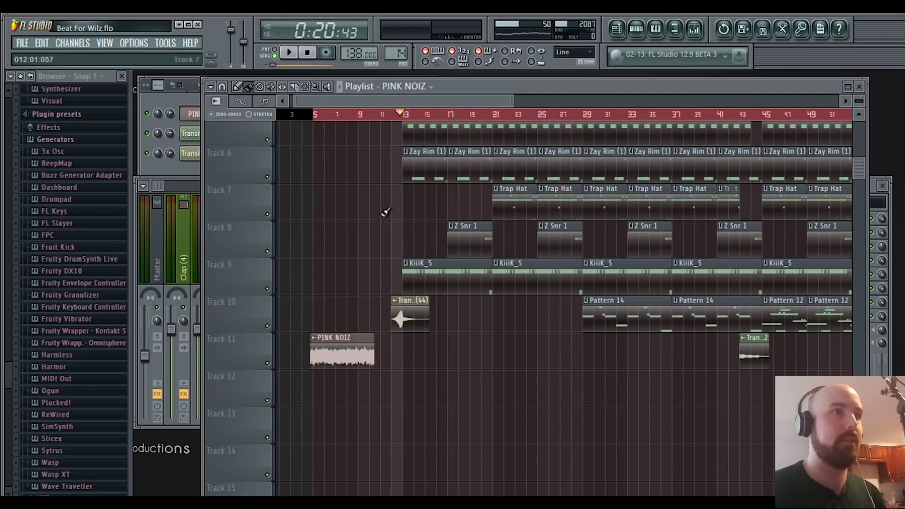
drag(337, 359, 610, 367)
- Set the playlist's loop region to bars 29 to 35 to cover the second PINK NOIZ clip
drag(349, 116, 580, 113)
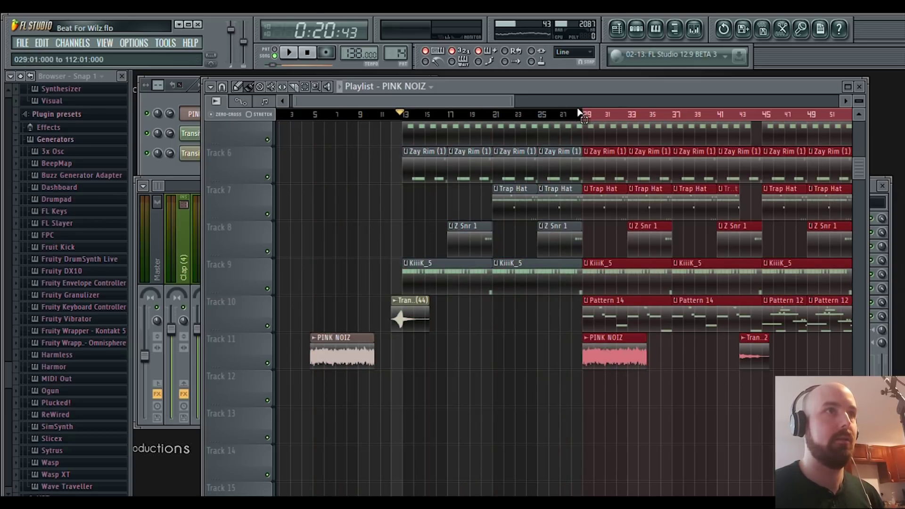
scroll(468, 99, right, 5)
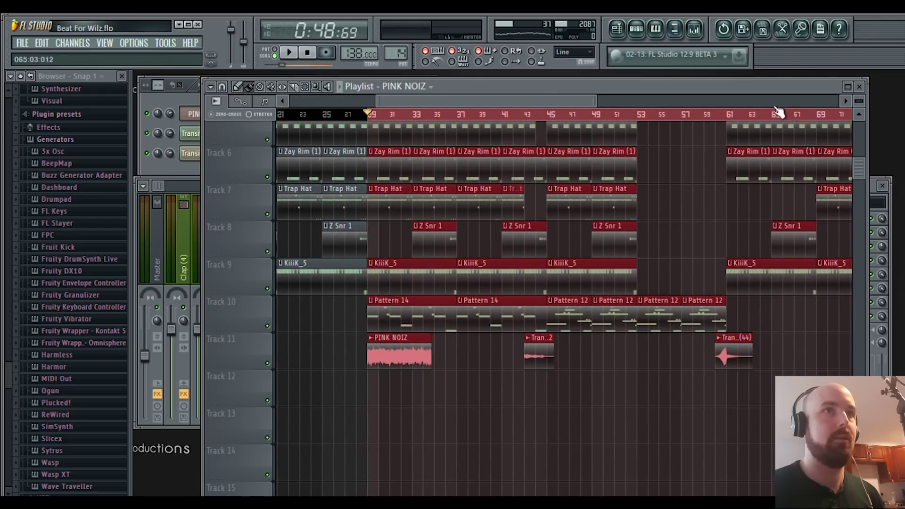
drag(848, 115, 431, 143)
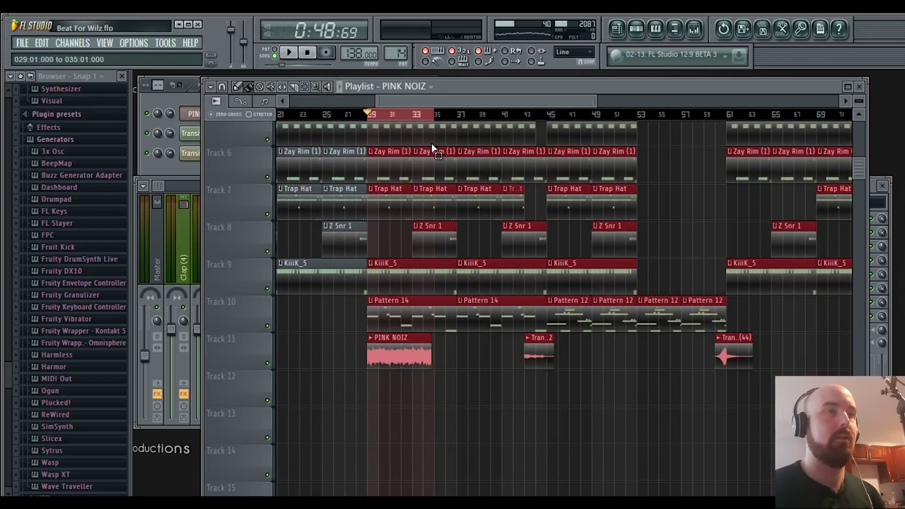
- Play the looped section and lower the Bell and BRASS mixer track volumes against the pink noise
click(687, 35)
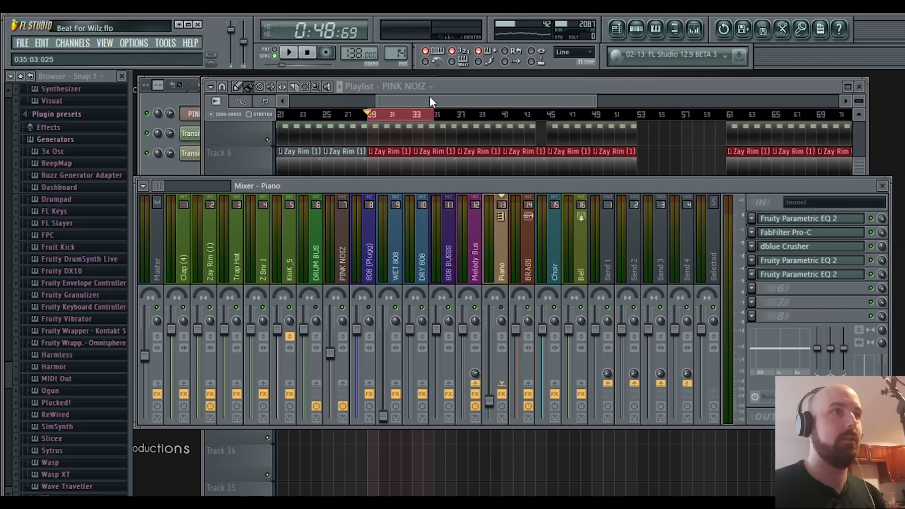
key(space)
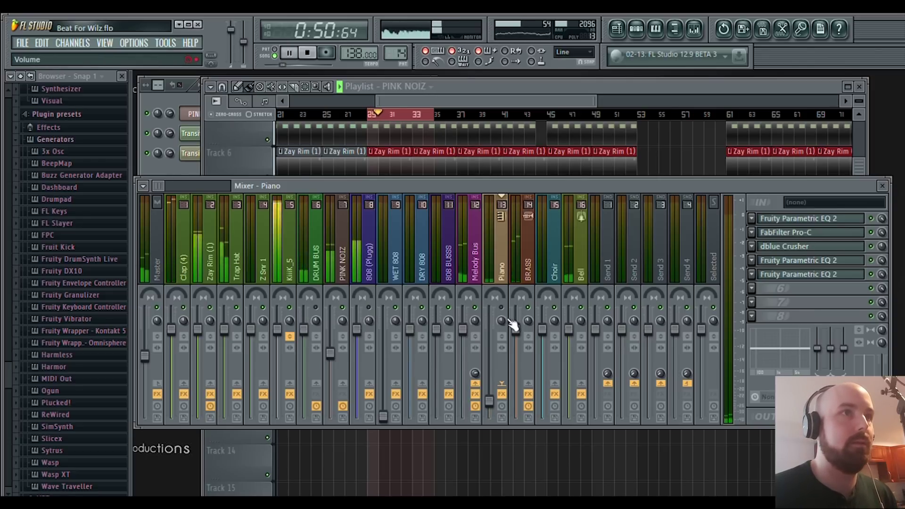
drag(569, 328, 568, 364)
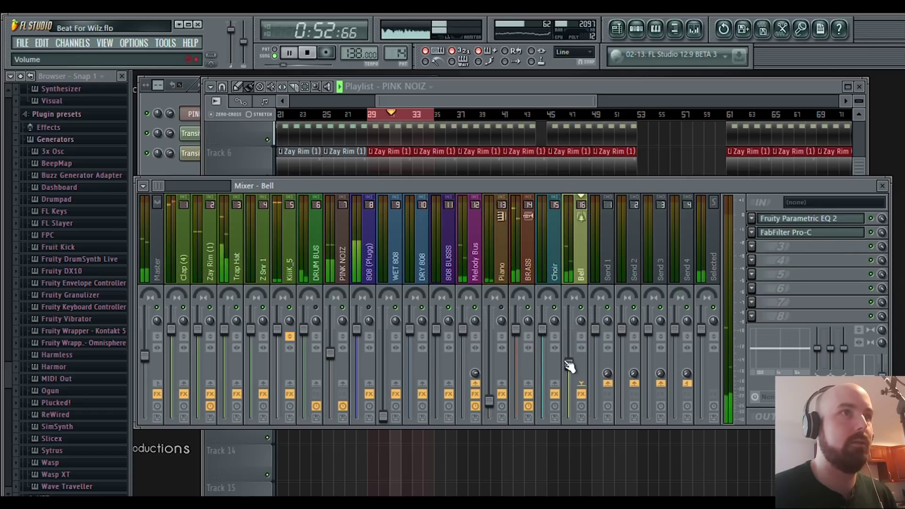
drag(516, 328, 515, 381)
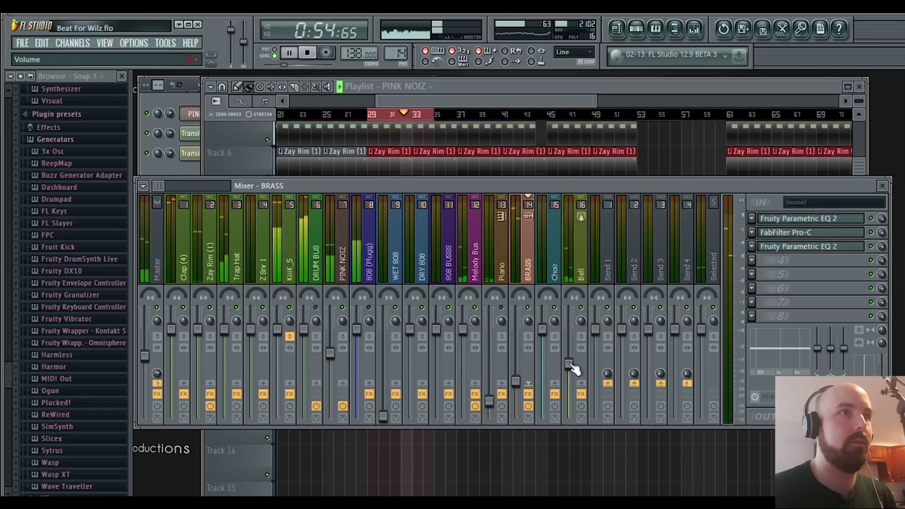
drag(568, 363, 569, 381)
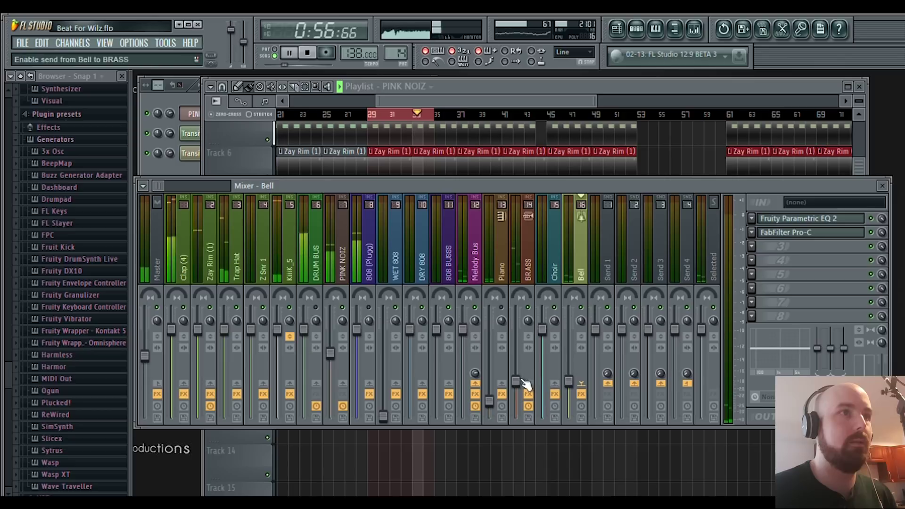
drag(515, 380, 569, 390)
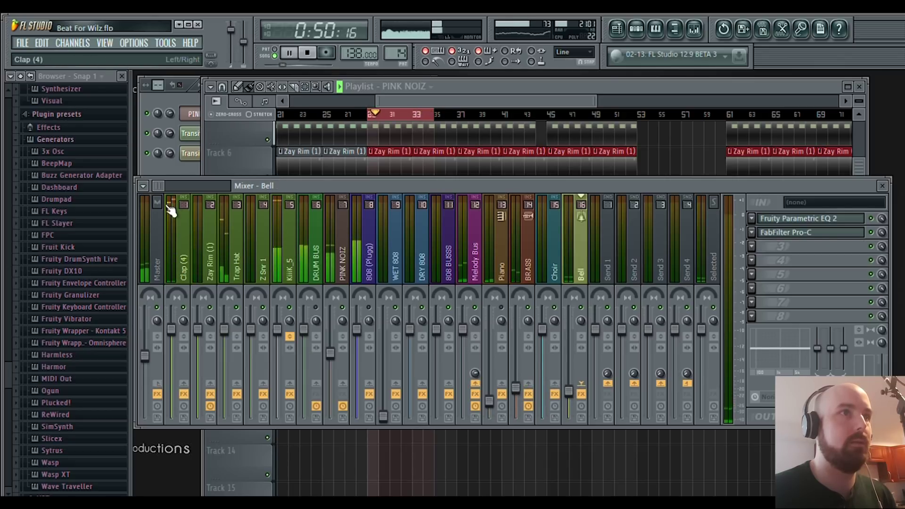
- Lower the Massive mixer track's volume to below -12.6 dB while the loop plays
scroll(159, 184, down, 5)
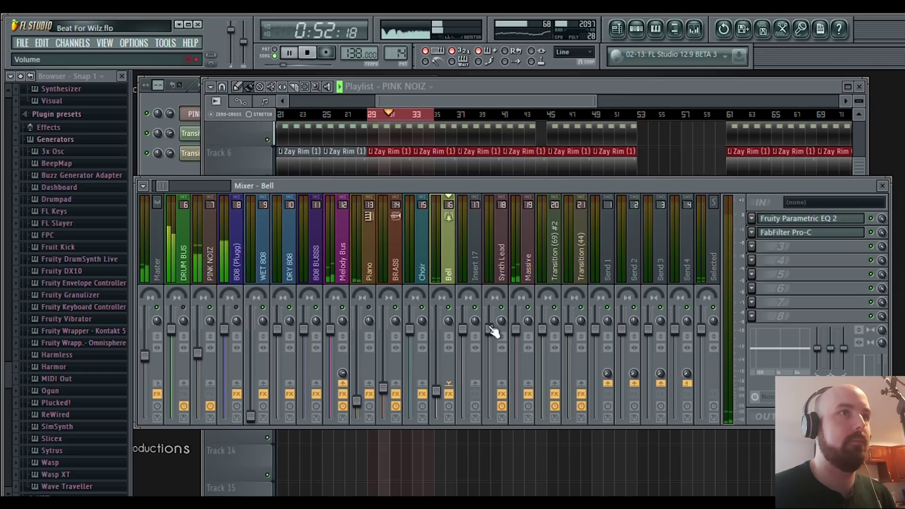
drag(516, 328, 515, 372)
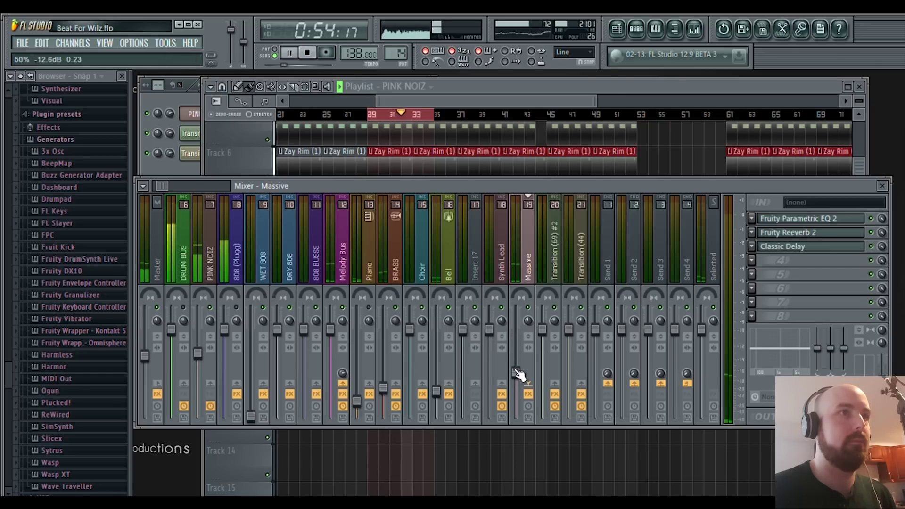
drag(516, 376, 514, 388)
- Reduce the BRASS track's volume further to -24.7 dB and trim the Bell track slightly
click(383, 388)
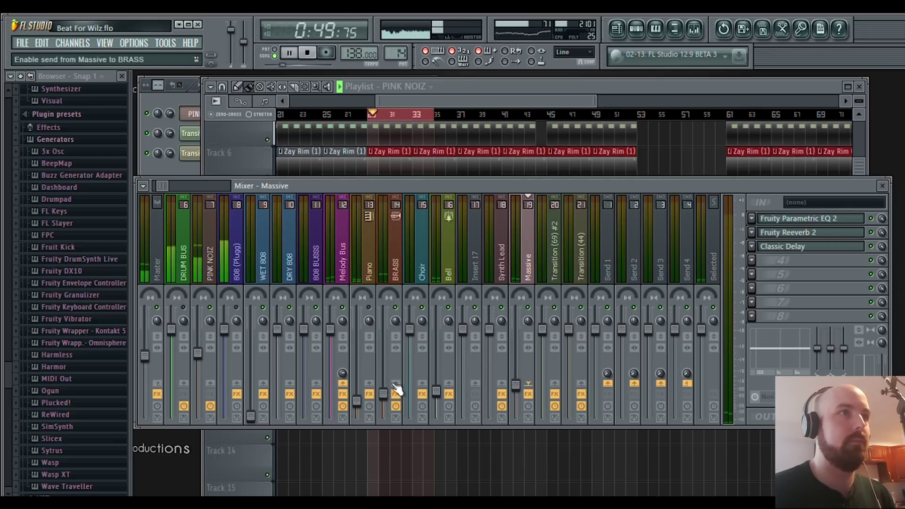
click(381, 395)
click(436, 390)
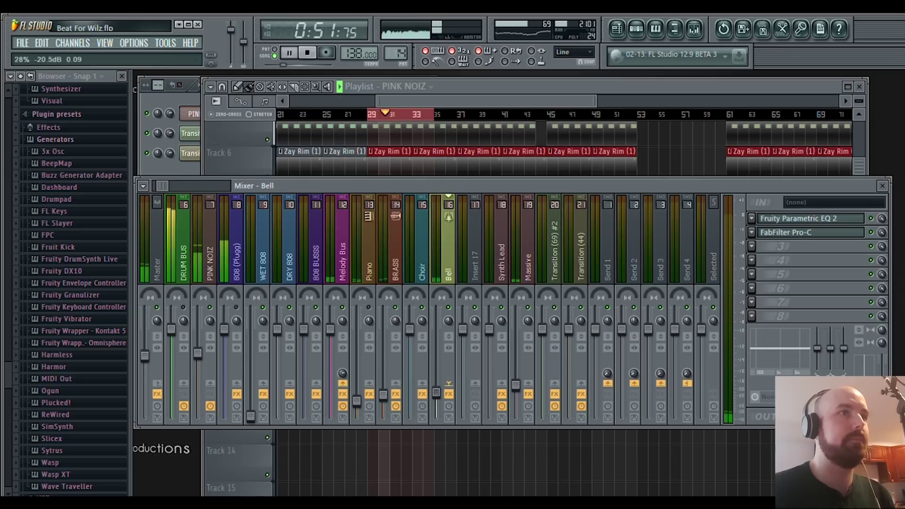
click(383, 394)
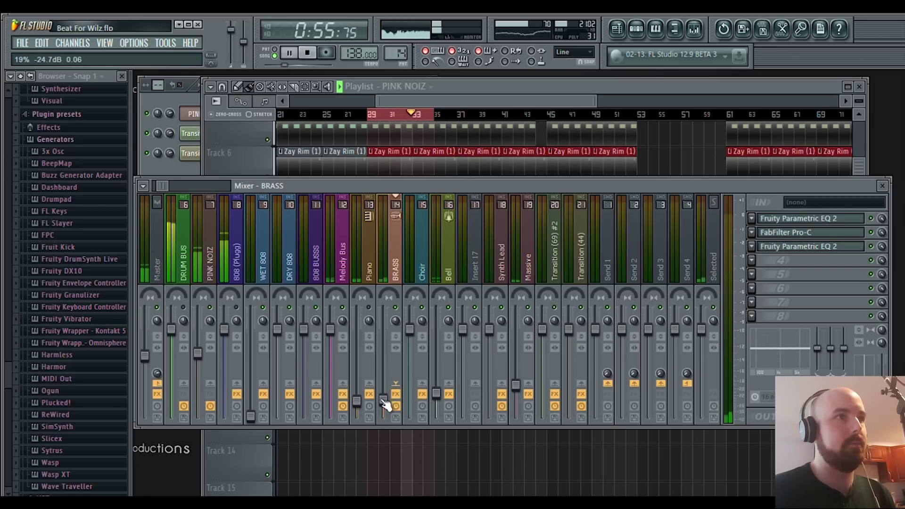
click(437, 393)
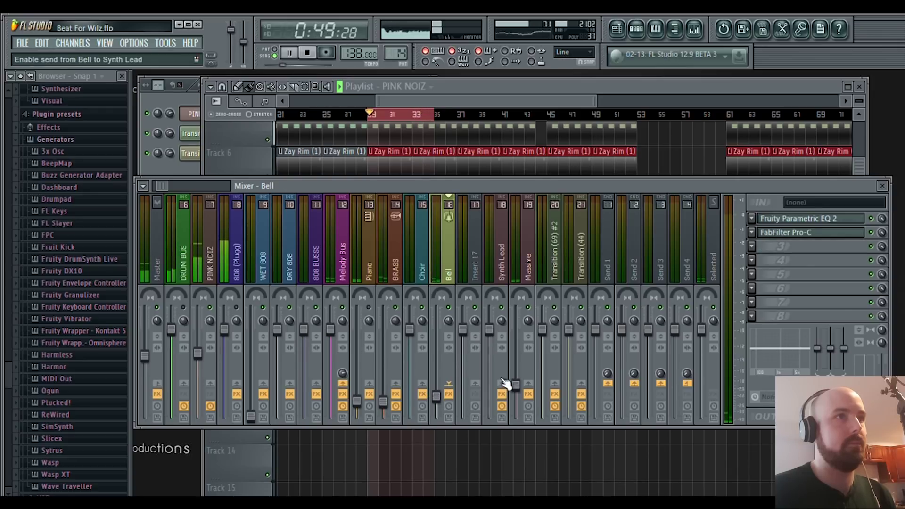
- Fine-tune the Bell and BRASS volumes by ear and set the Massive track to -19.2 dB
click(516, 387)
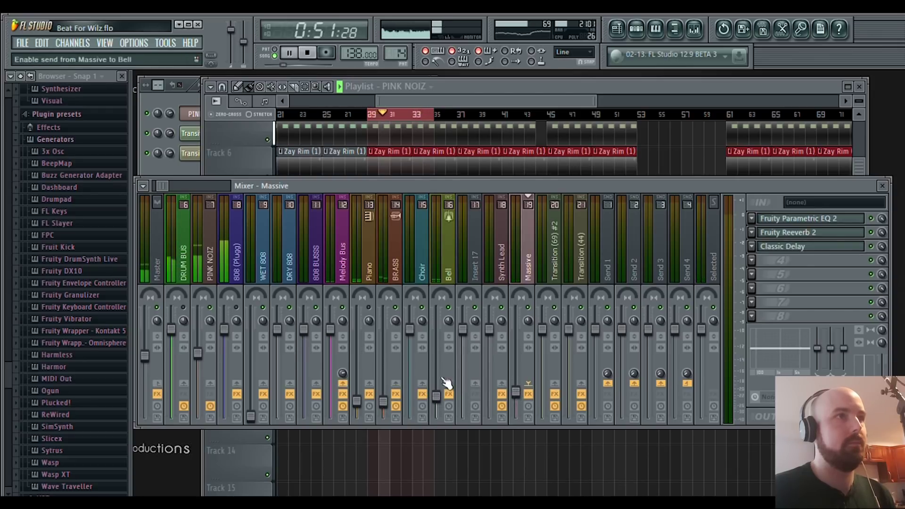
click(436, 395)
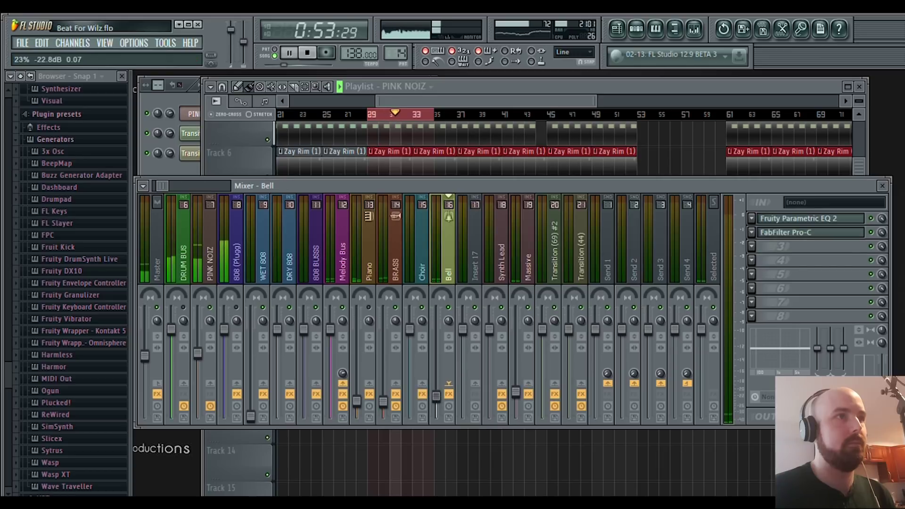
click(381, 402)
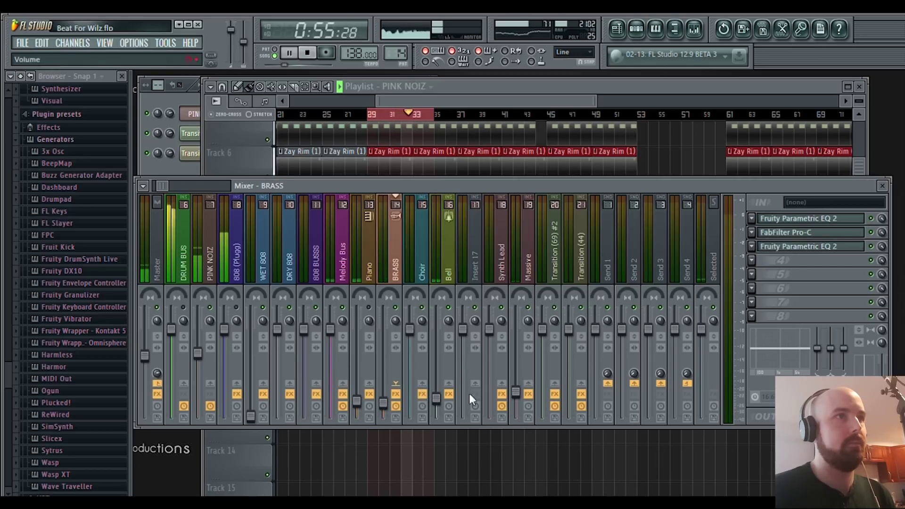
click(518, 395)
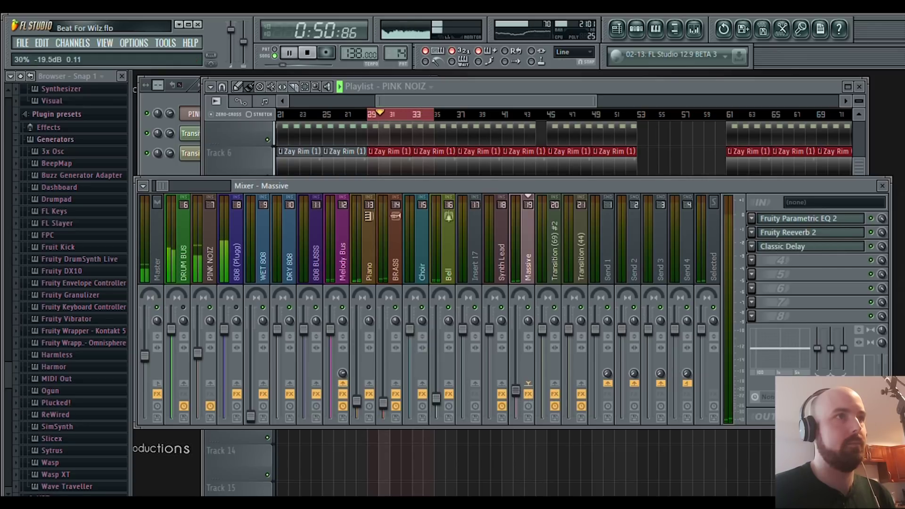
drag(518, 394, 518, 392)
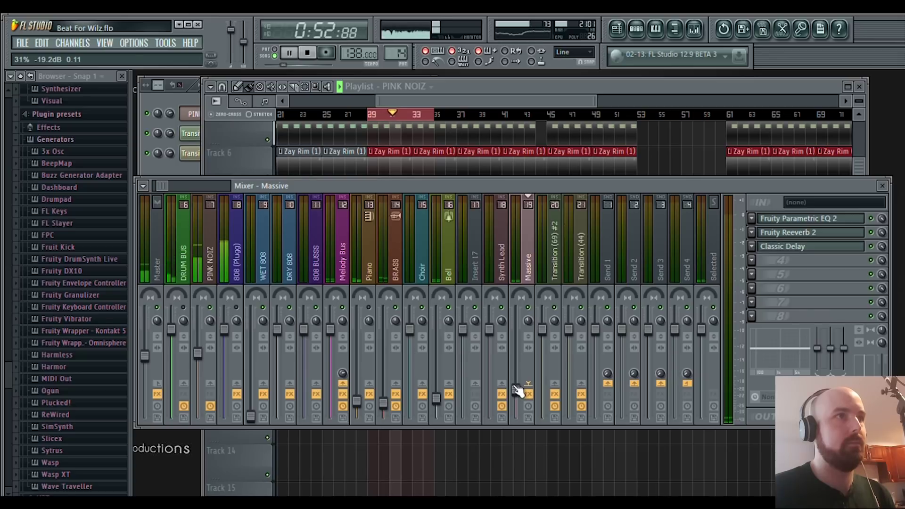
- Loop about bars 46 to 50, move the PINK NOIZ clip to Track 12 over that section, and start playback
key(space)
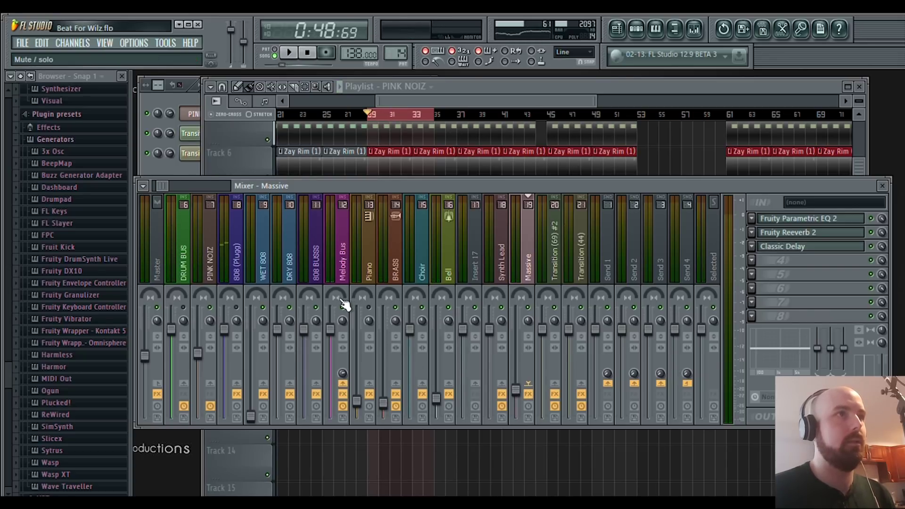
click(409, 100)
drag(438, 114, 558, 118)
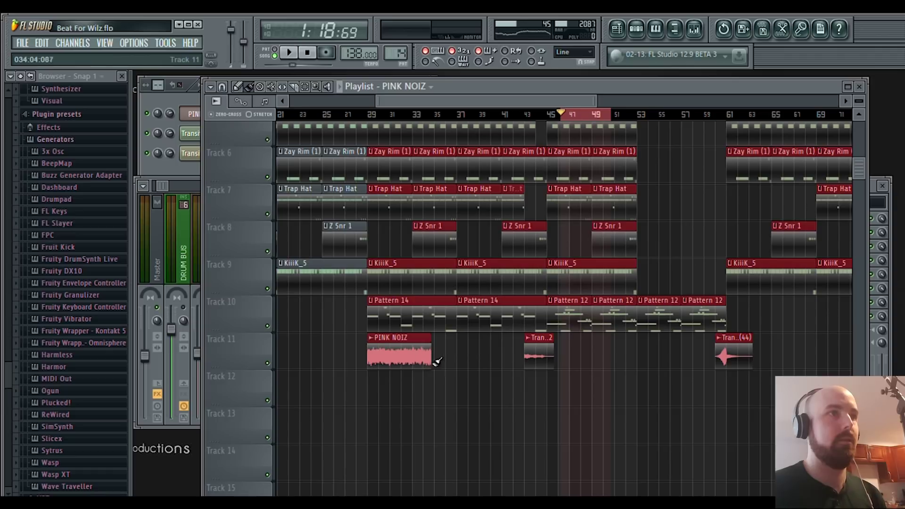
click(396, 360)
drag(396, 360, 581, 397)
key(space)
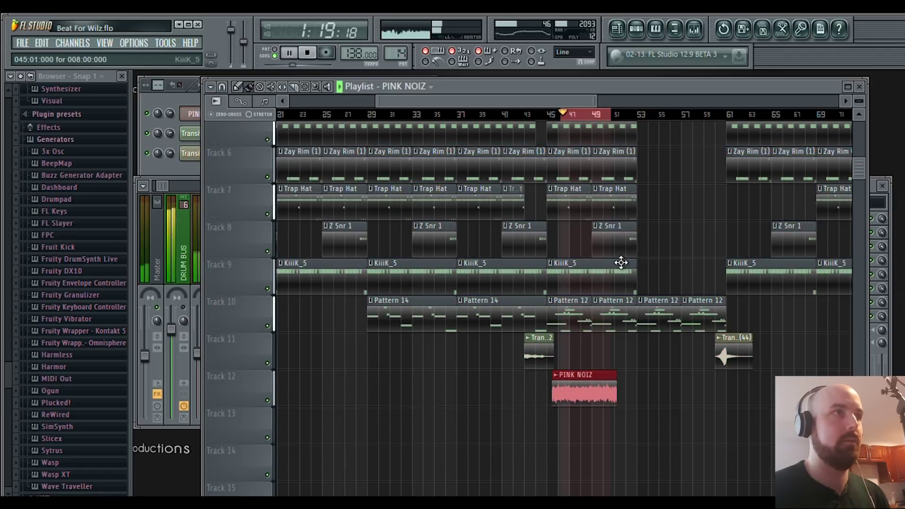
- Lower the Synth Lead mixer track's volume against the pink noise and stop playback
click(157, 185)
drag(490, 342, 490, 395)
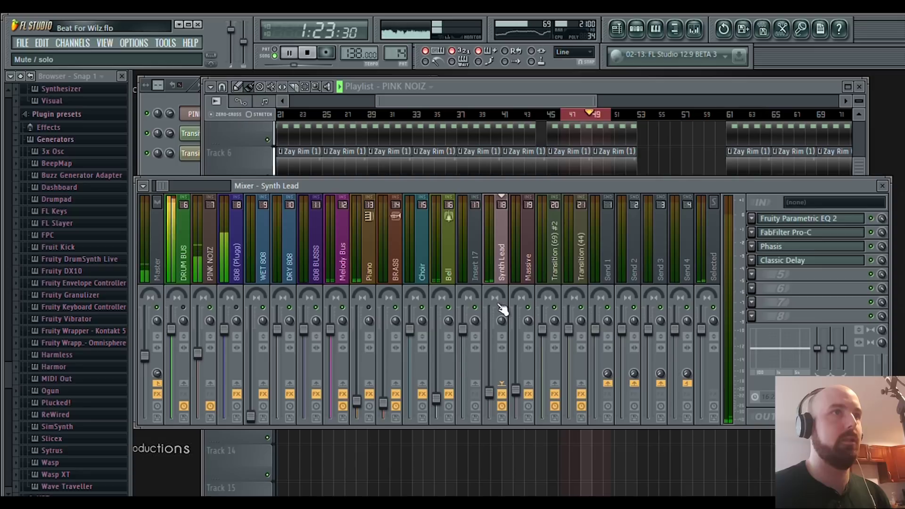
key(space)
- Delete the PINK NOIZ clip from the playlist and loop about bars 29 to 33
click(565, 101)
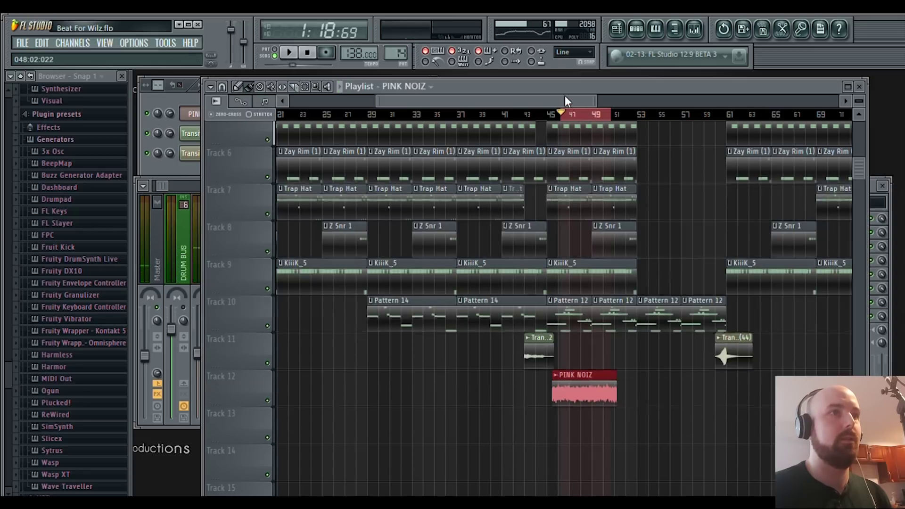
key(Delete)
drag(371, 118, 488, 118)
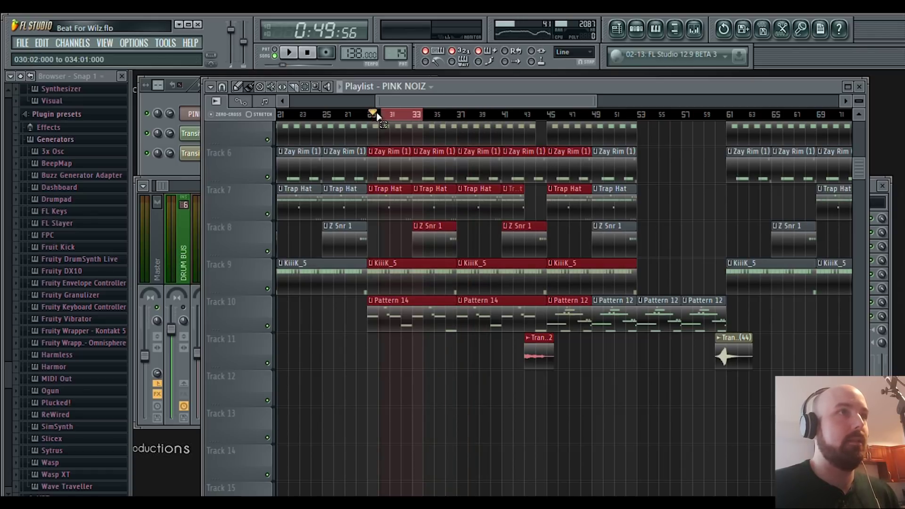
- Examine the drum tracks and their DRUM BUS in the mixer and play the looped section without pink noise
click(159, 180)
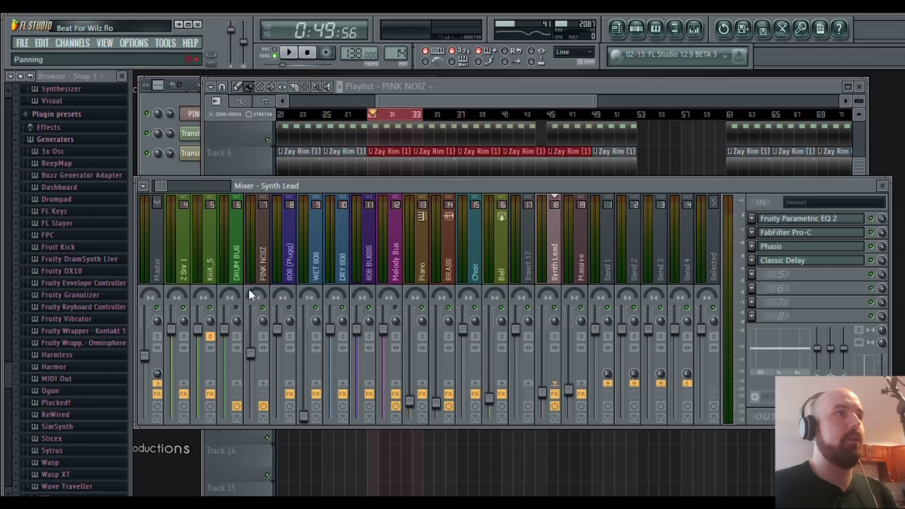
click(240, 275)
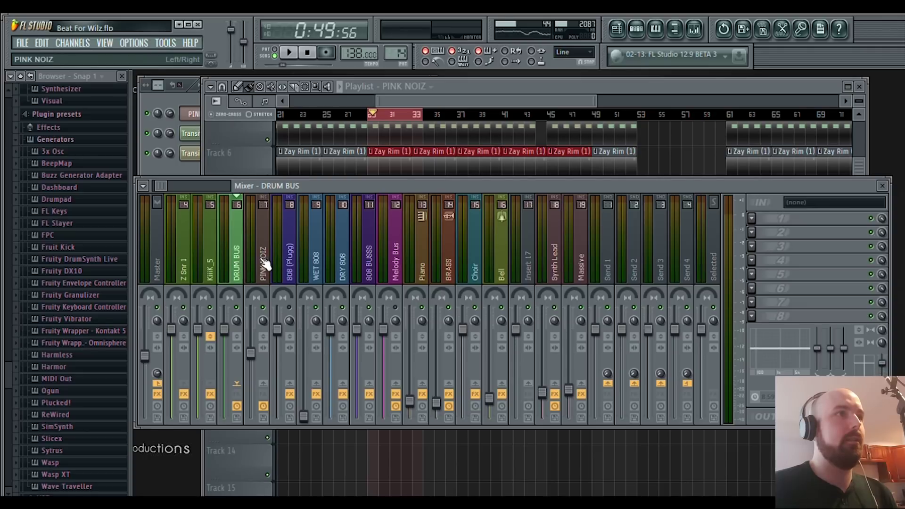
click(208, 266)
click(217, 266)
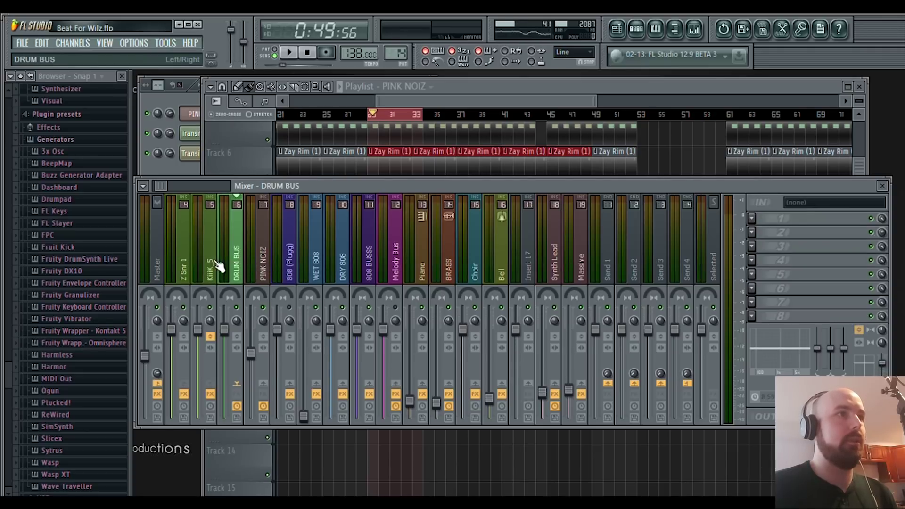
click(182, 270)
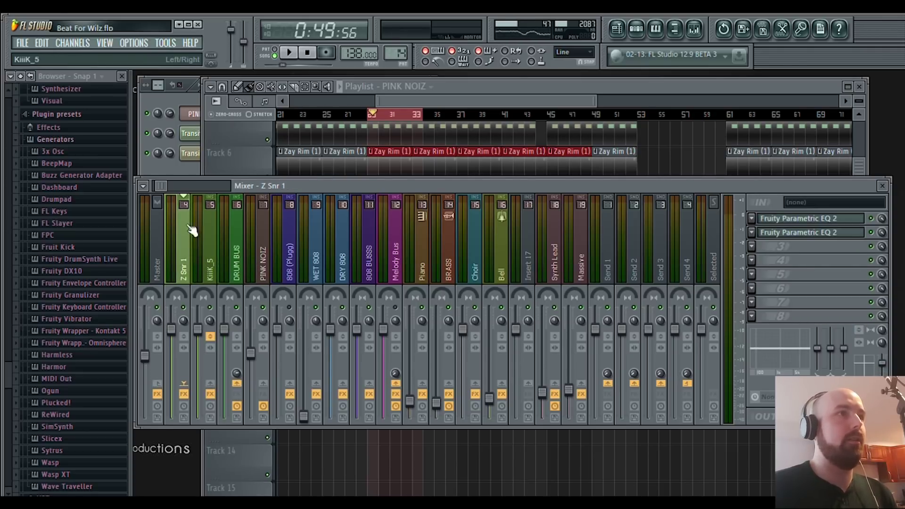
scroll(149, 183, up, 3)
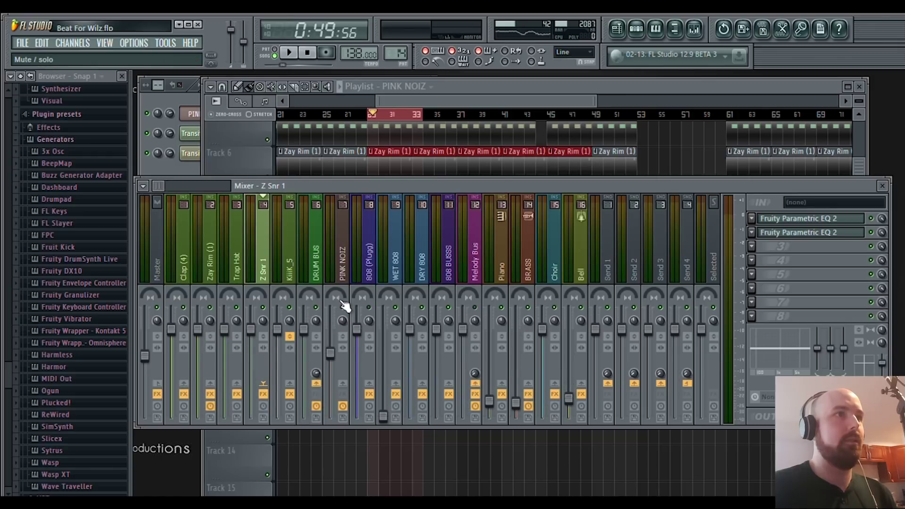
key(space)
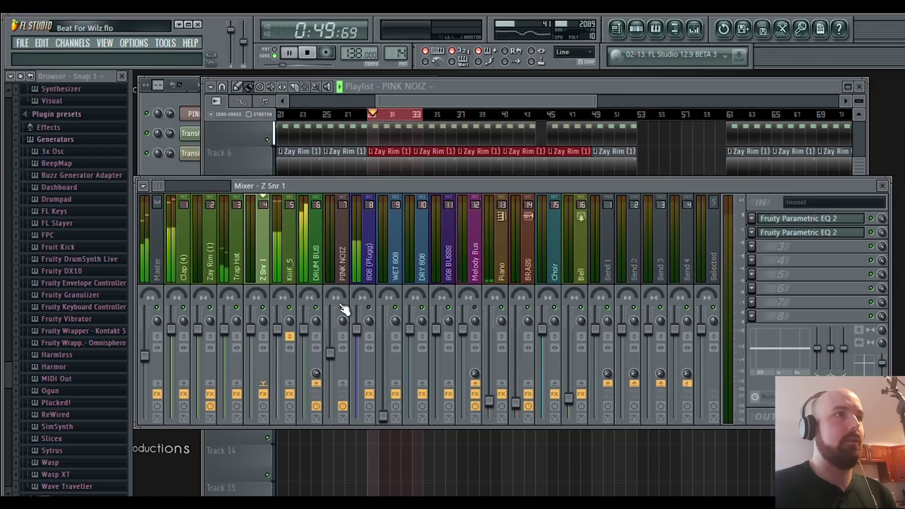
- Insert Solid Bus Comp on the DRUM BUS mixer track and load its Drum Bus preset
click(314, 277)
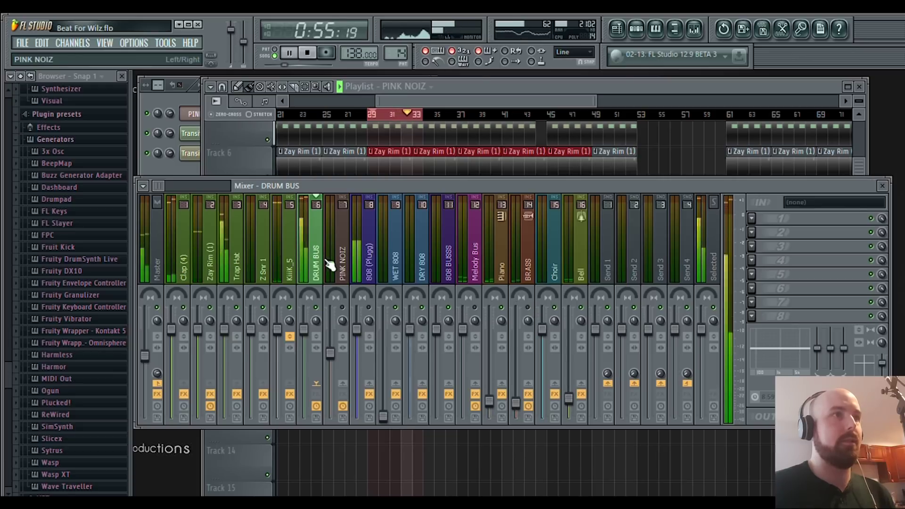
key(space)
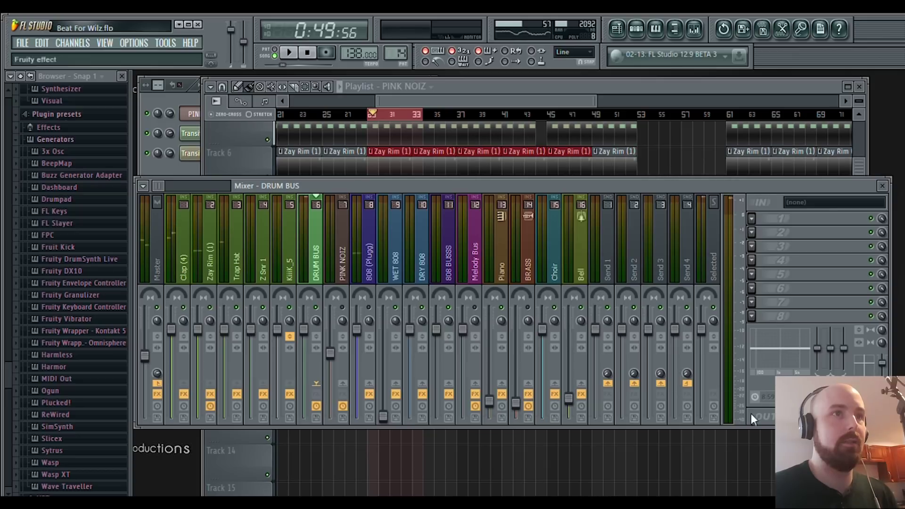
click(754, 434)
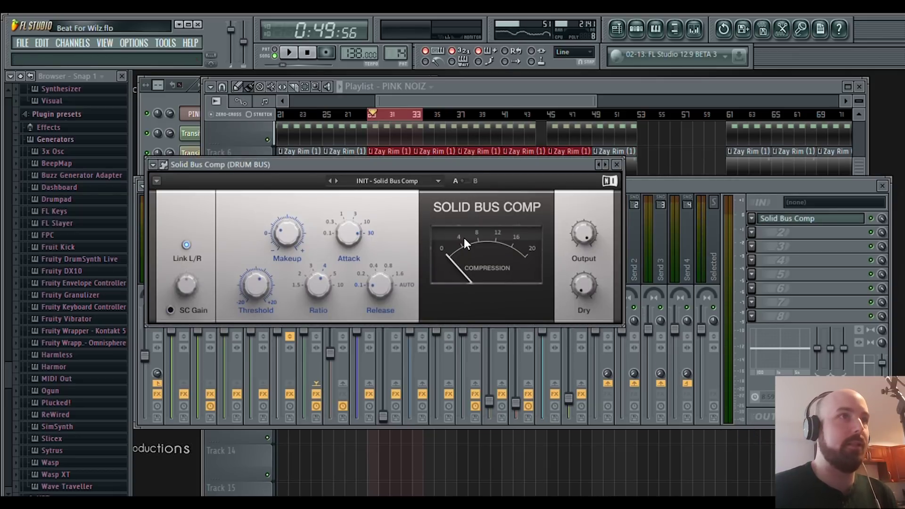
click(431, 179)
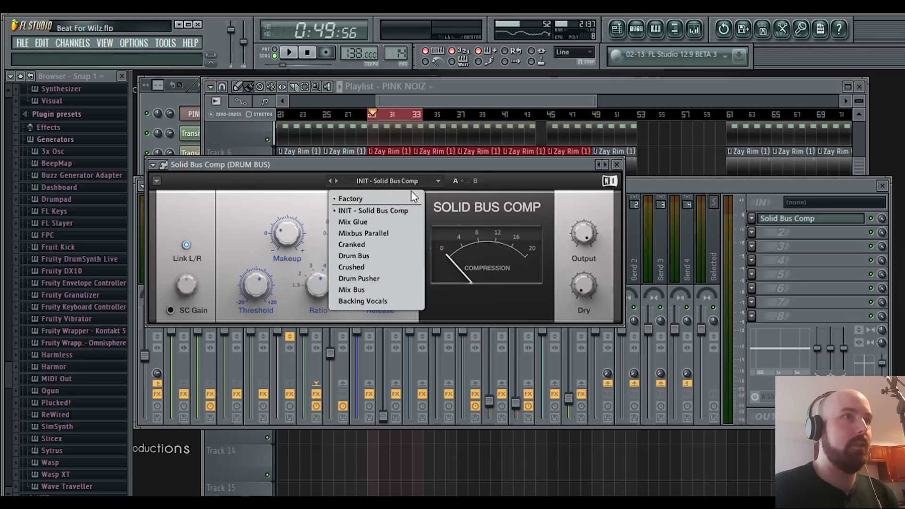
click(377, 256)
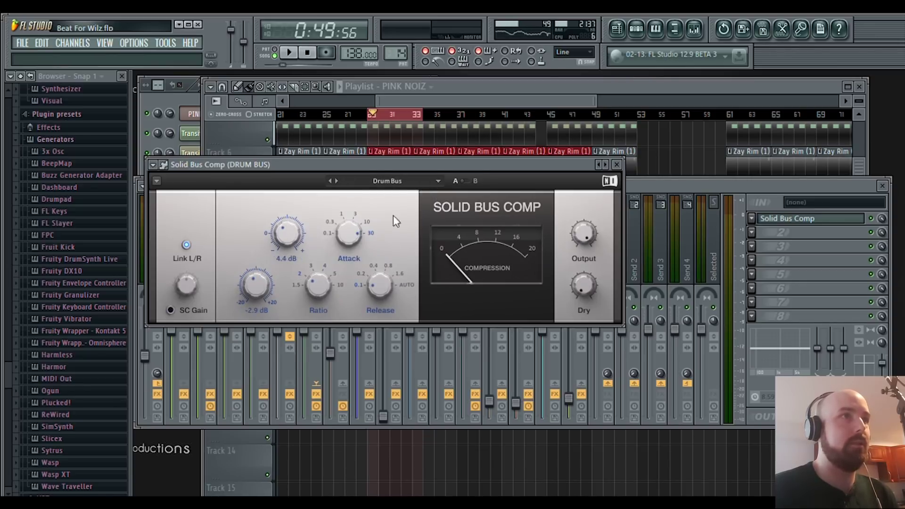
- Set the Solid Bus Comp threshold to 8.9 dB while the loop plays, close the plugin and stop playback
click(288, 55)
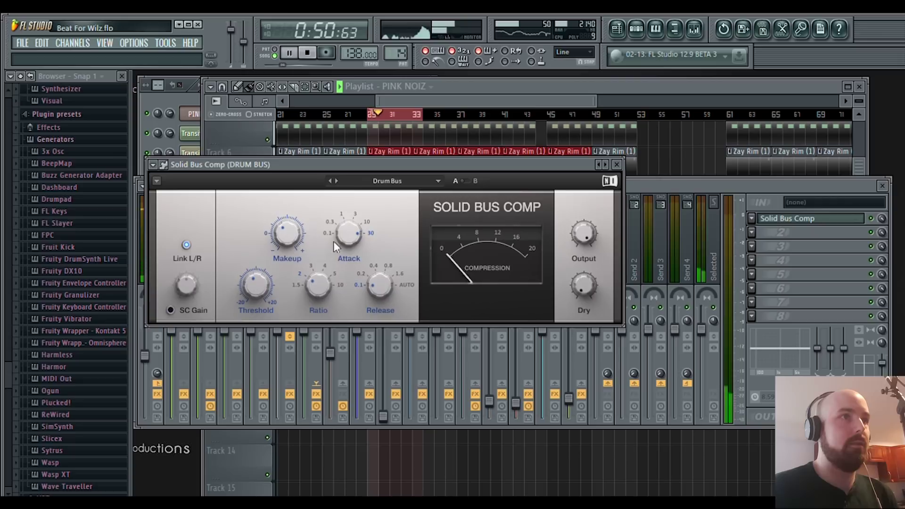
mouse_move(254, 285)
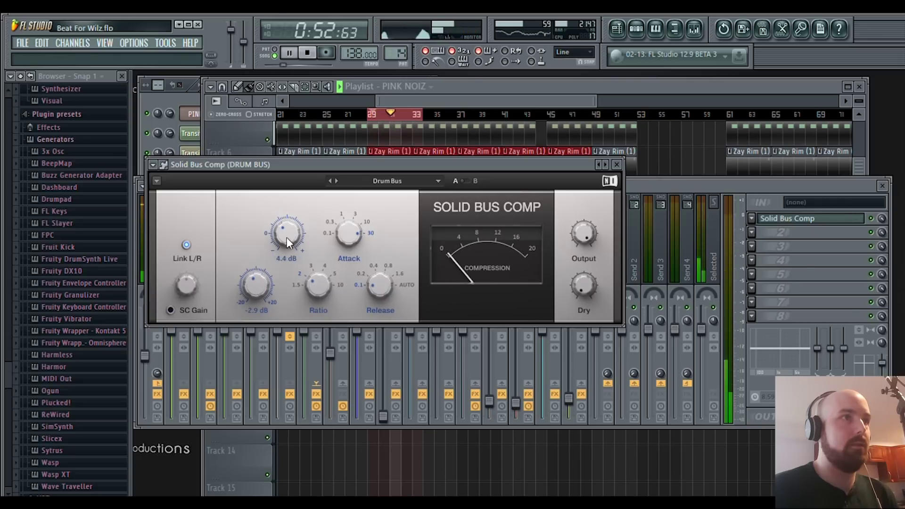
drag(285, 235, 255, 283)
mouse_move(254, 277)
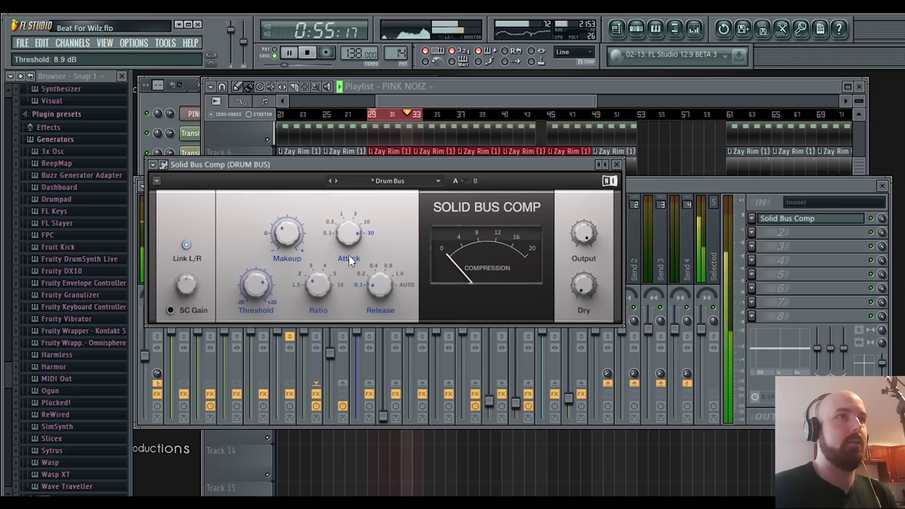
click(616, 164)
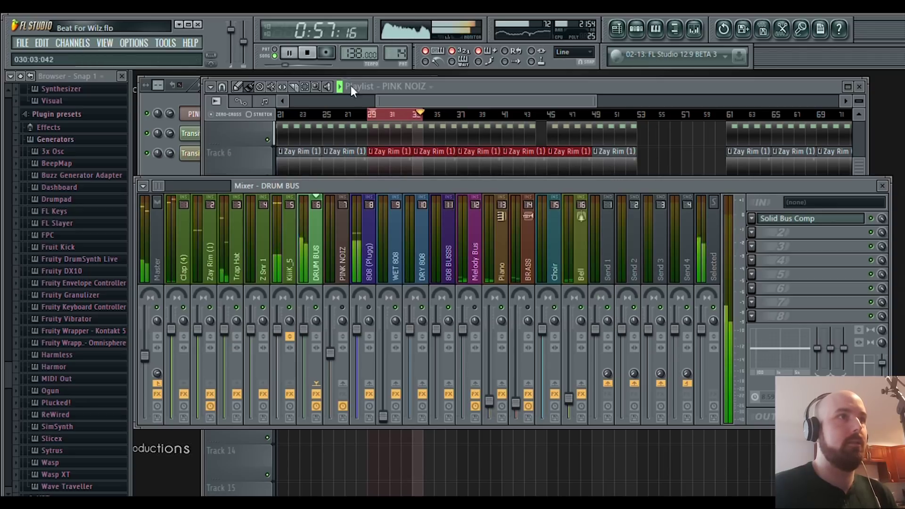
click(307, 52)
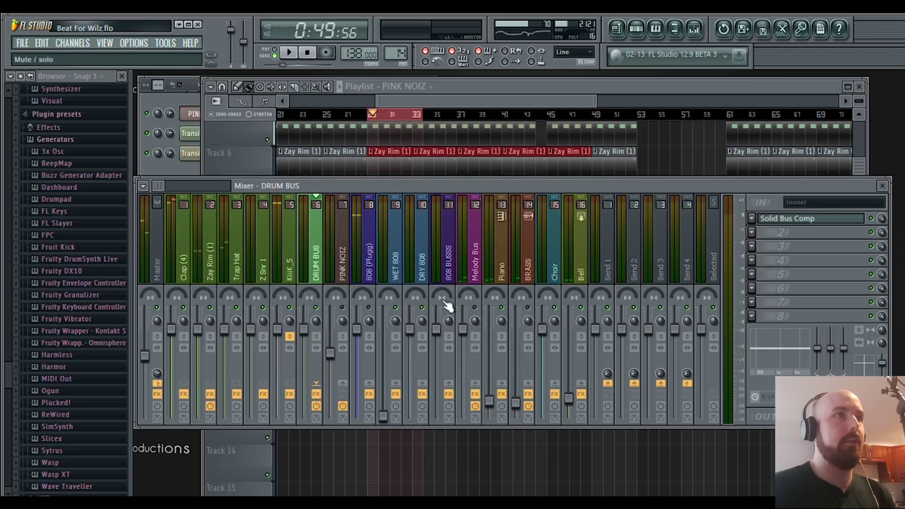
- Place a PINK NOIZ clip at bar 29 on playlist Track 11, over the looped section
click(384, 92)
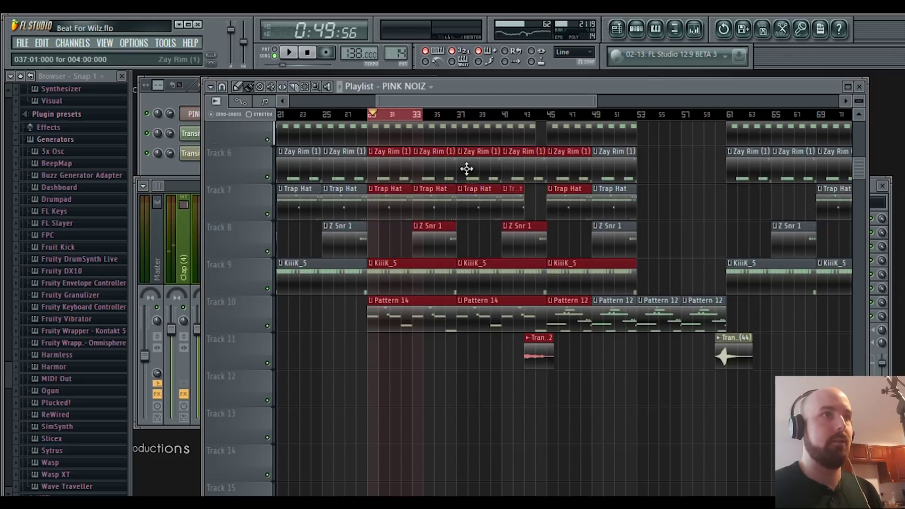
drag(436, 98, 302, 106)
drag(348, 367, 630, 370)
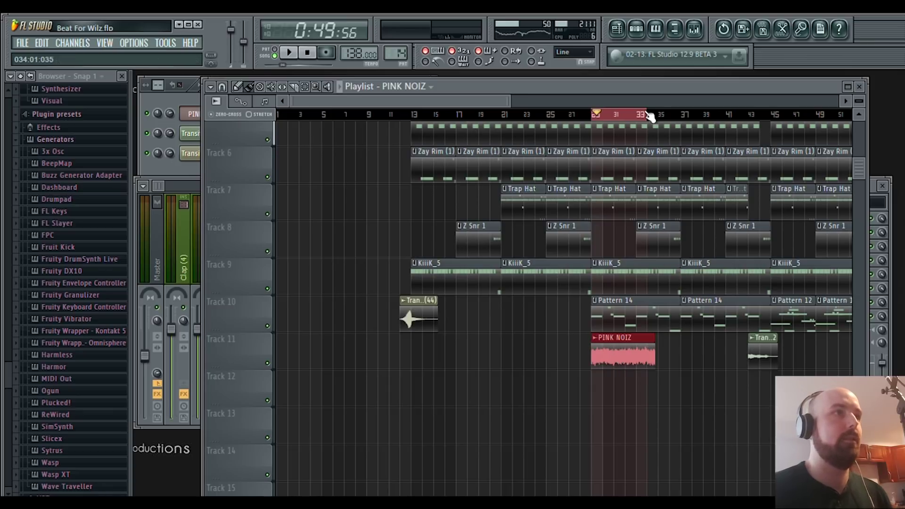
- Play the loop and lower the KiiiK_5 mixer track's volume to -19.5 dB against the pink noise
click(159, 186)
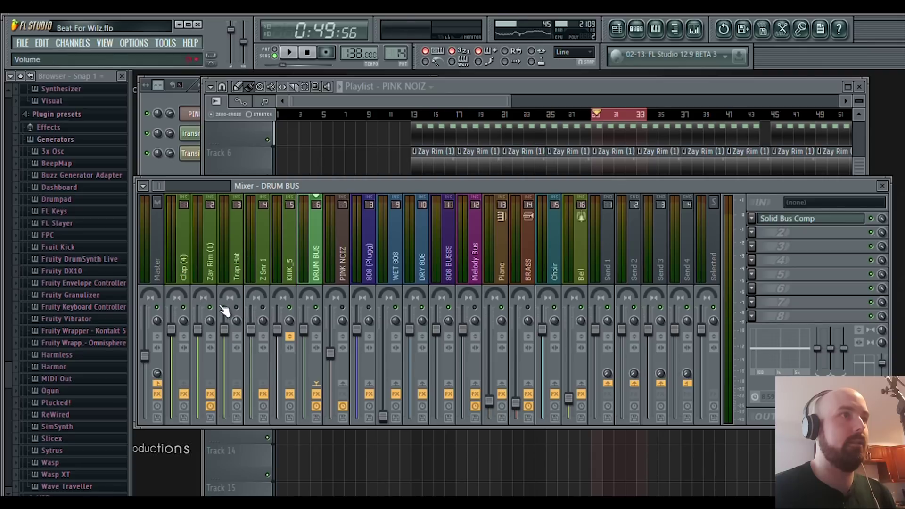
key(space)
key(space)
key(space)
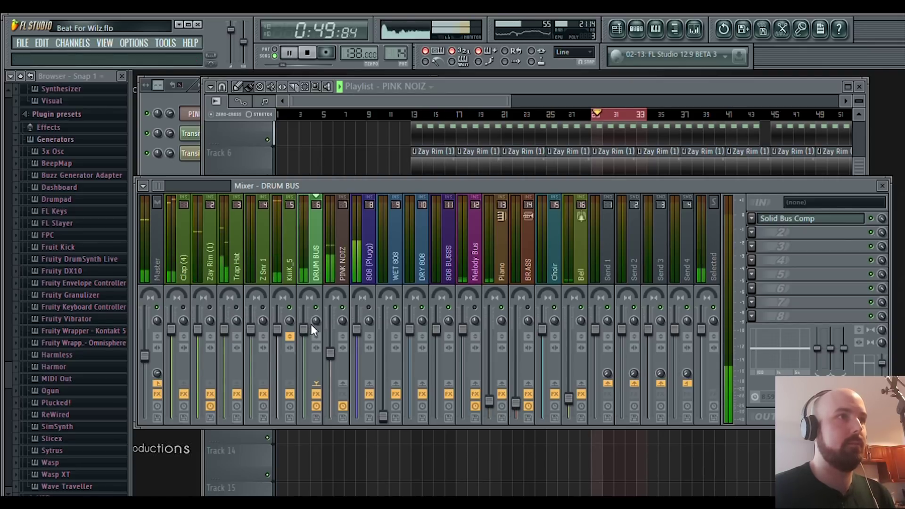
drag(277, 328, 278, 401)
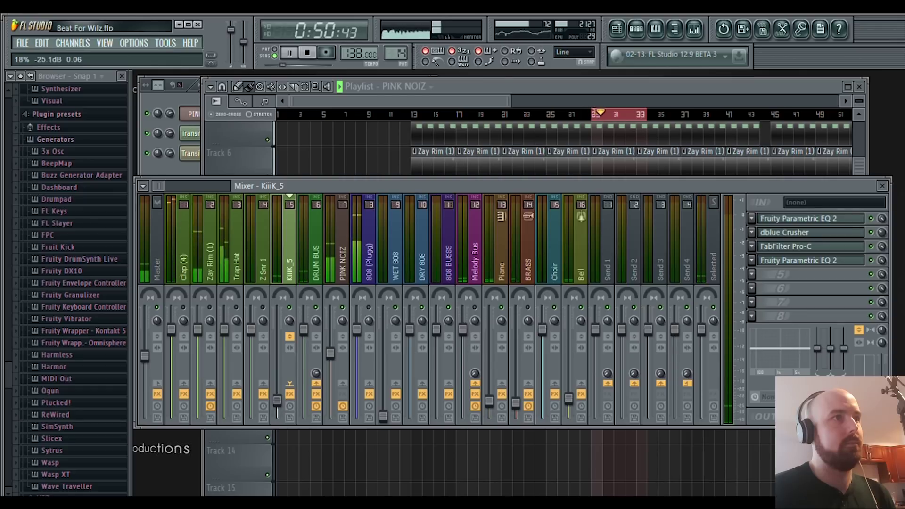
drag(278, 401, 278, 394)
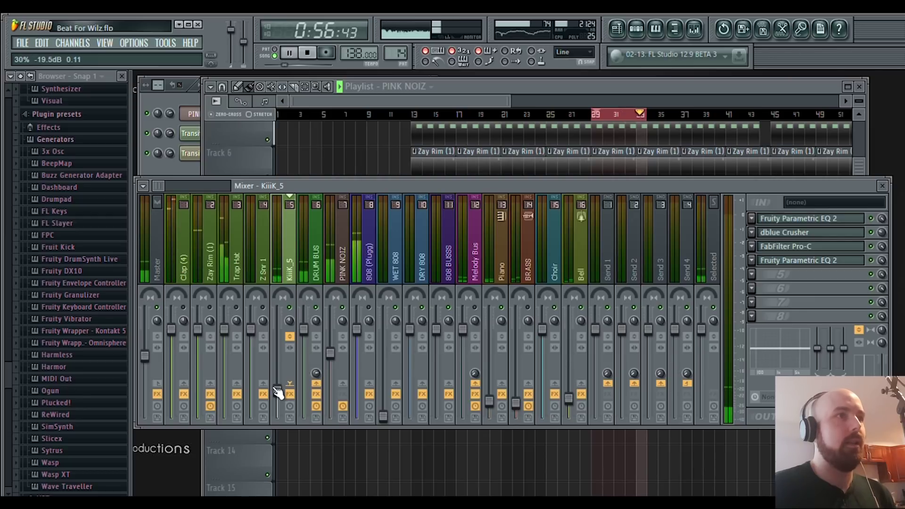
key(space)
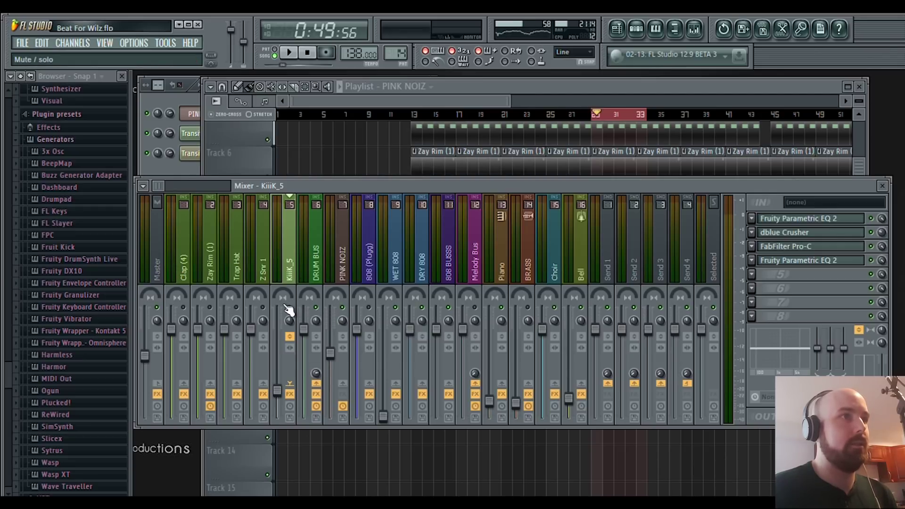
- Move the PINK NOIZ clip over the Z Snr 1 pattern at bar 33, loop bars 33 to 37, and play it with the mixer showing
key(space)
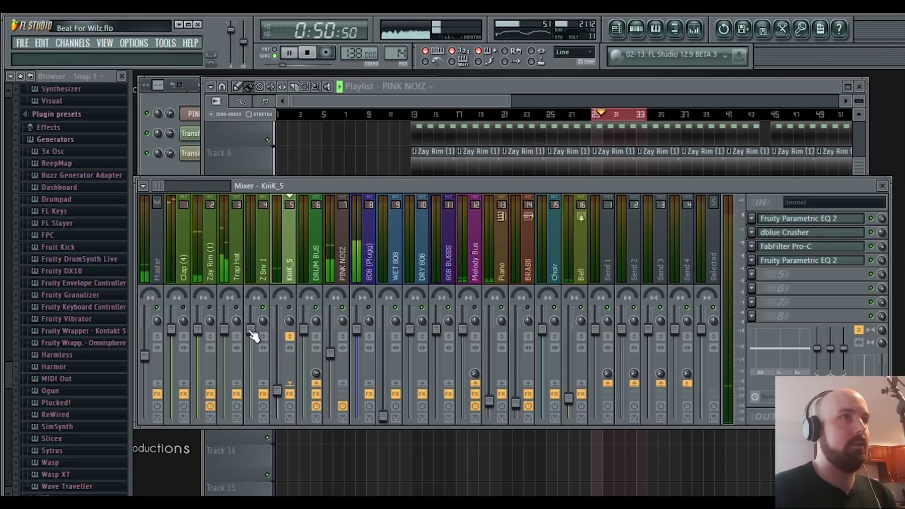
key(space)
click(530, 101)
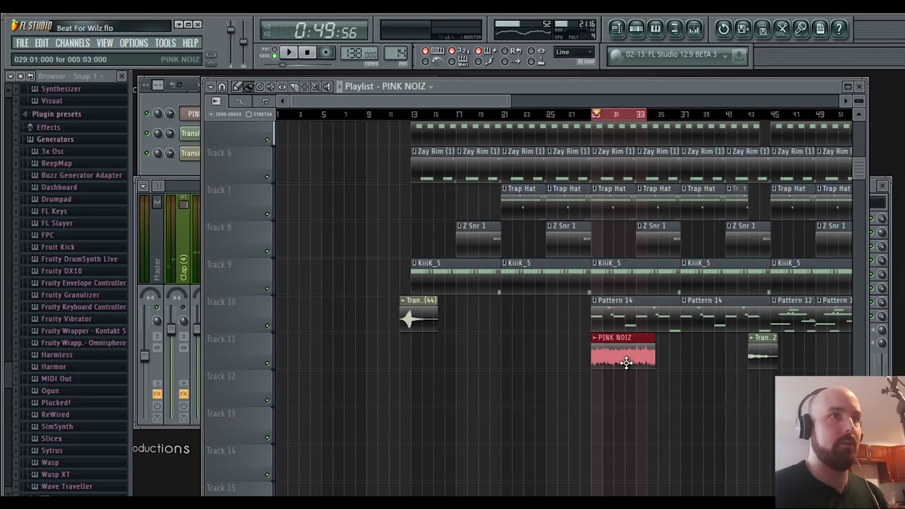
drag(638, 365, 674, 366)
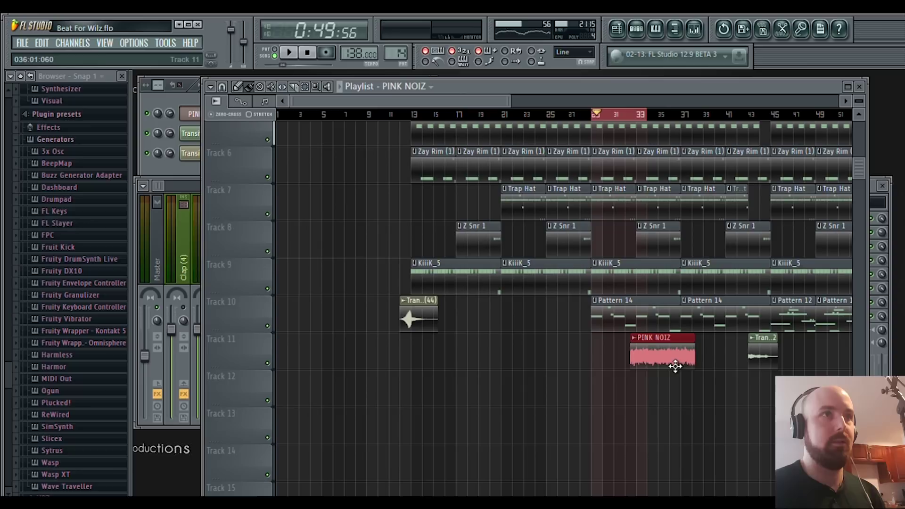
drag(619, 117, 683, 117)
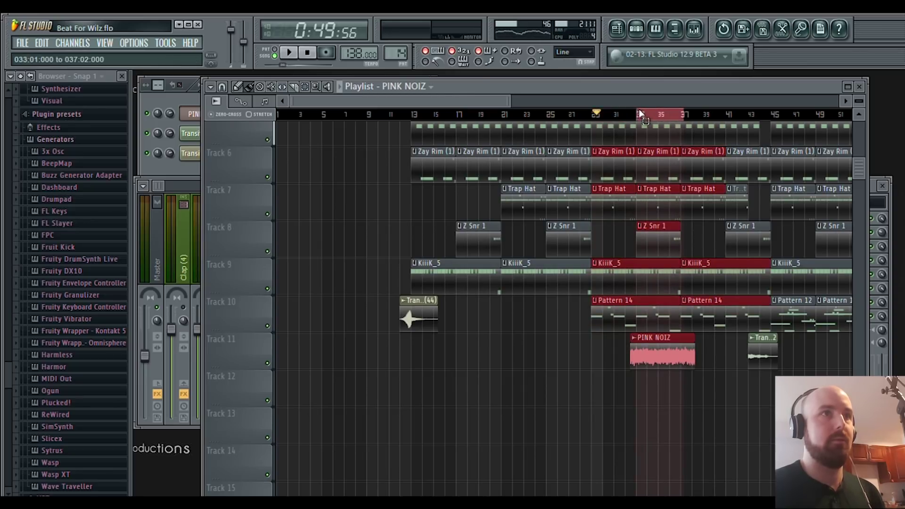
key(space)
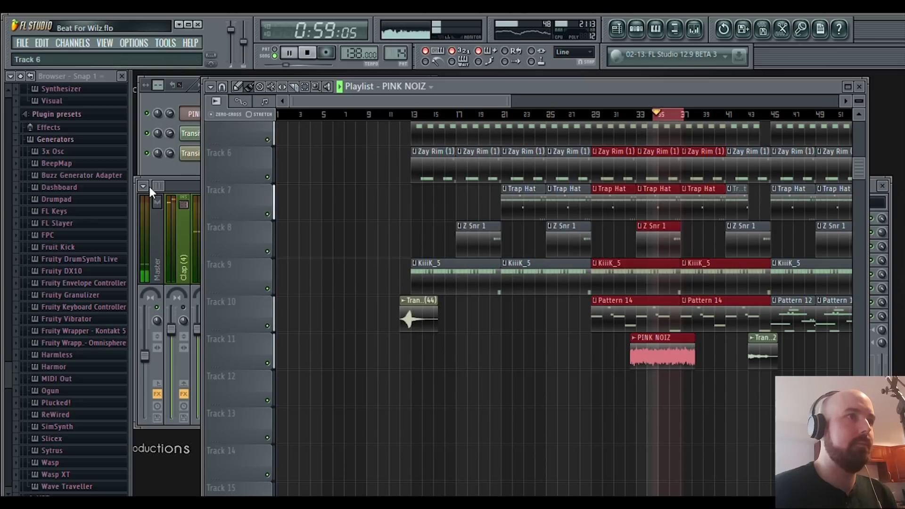
click(149, 187)
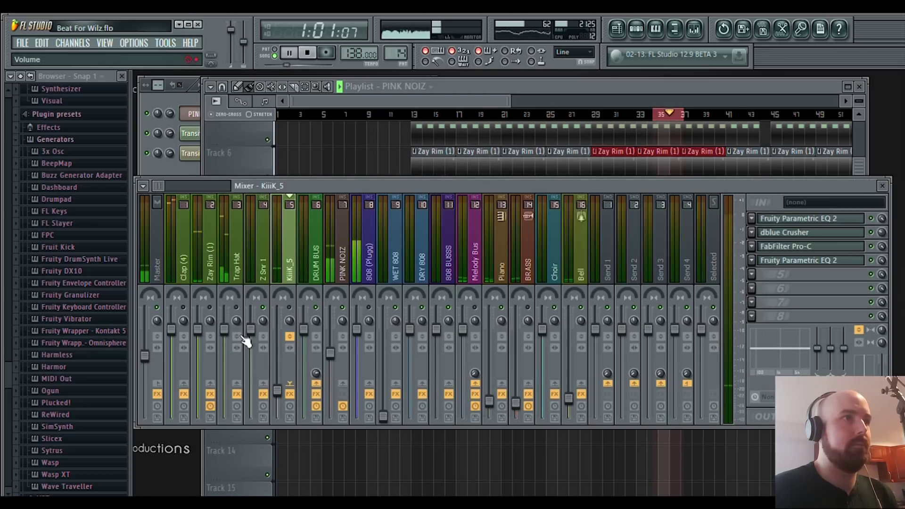
- Lower the Z Snr 1 mixer track's volume to -25.4 dB against the looped pink noise, and stop playback
drag(250, 330, 259, 372)
key(F5)
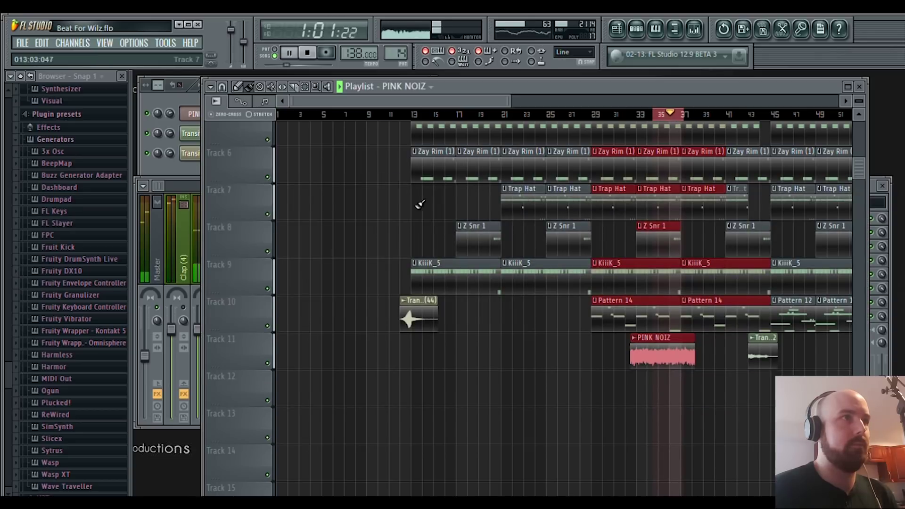
click(165, 185)
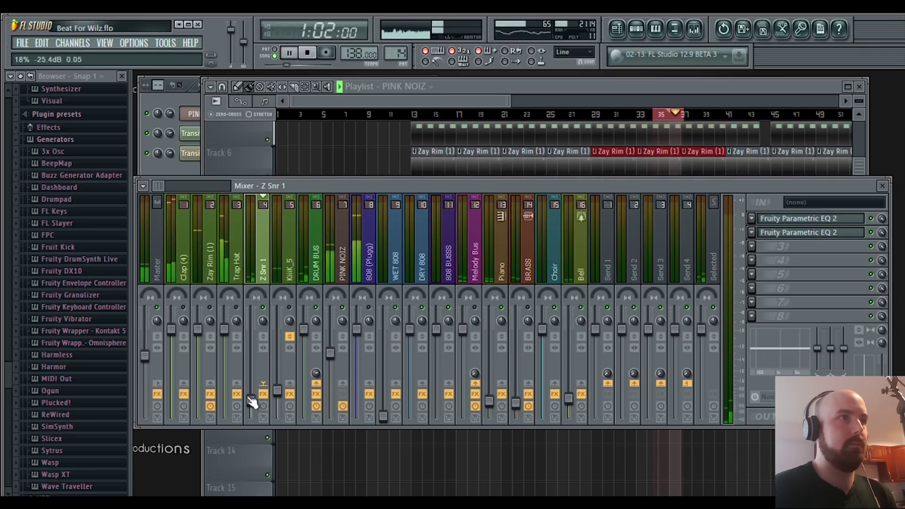
key(space)
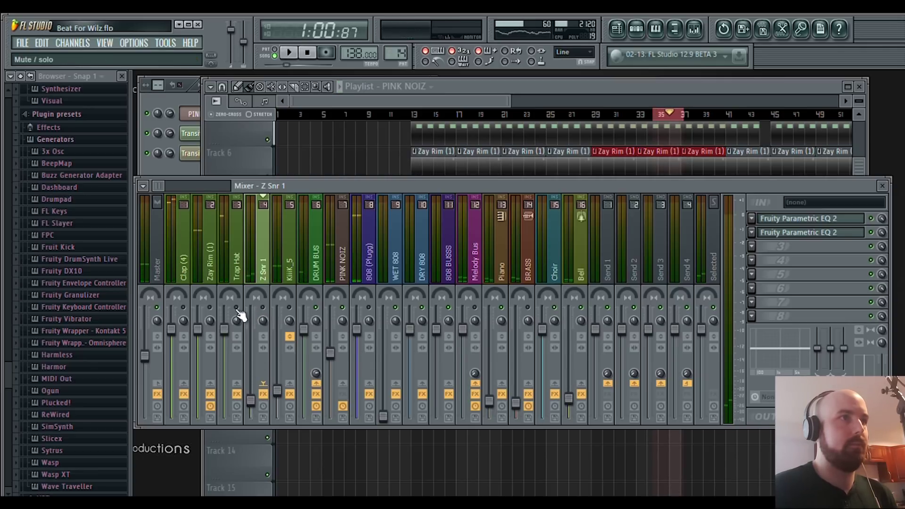
- Play the loop, lower the Trap Hat mixer track's volume to -22.1 dB, and stop playback
key(space)
drag(225, 330, 227, 401)
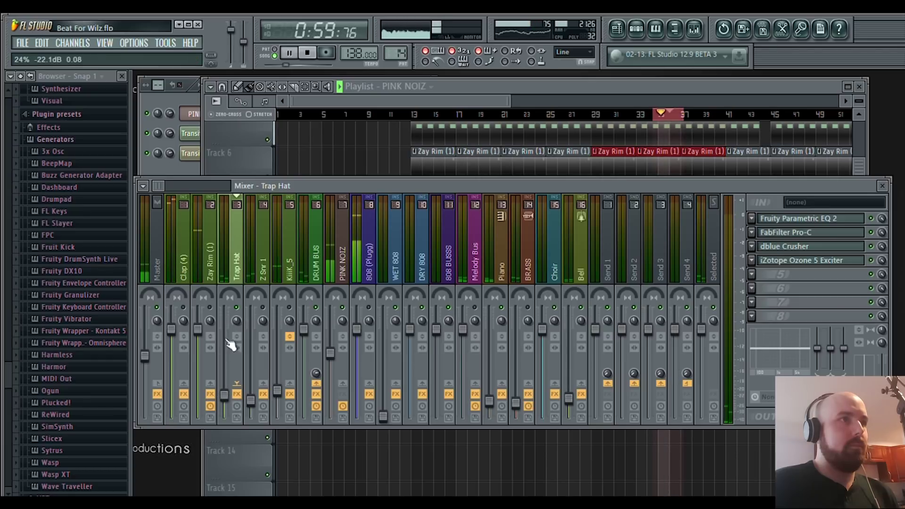
key(space)
- With the loop playing, lower Zay Rim (1) to -16.9 dB and Clap (4) to -26.6 dB, and stop playback
key(space)
drag(198, 328, 198, 373)
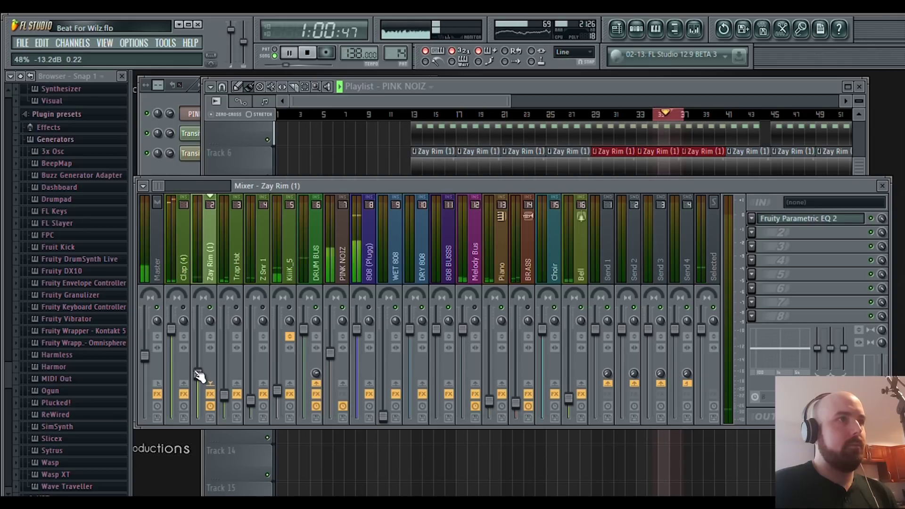
drag(200, 376, 200, 385)
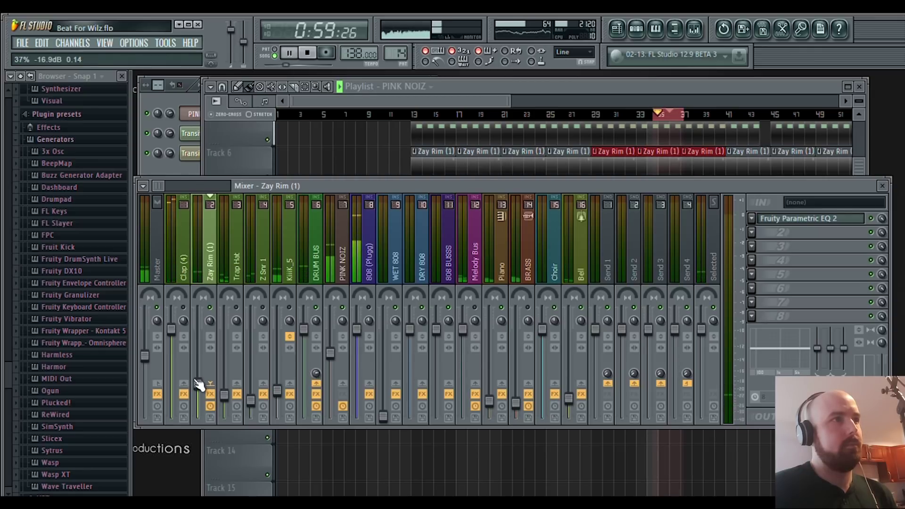
drag(172, 329, 171, 403)
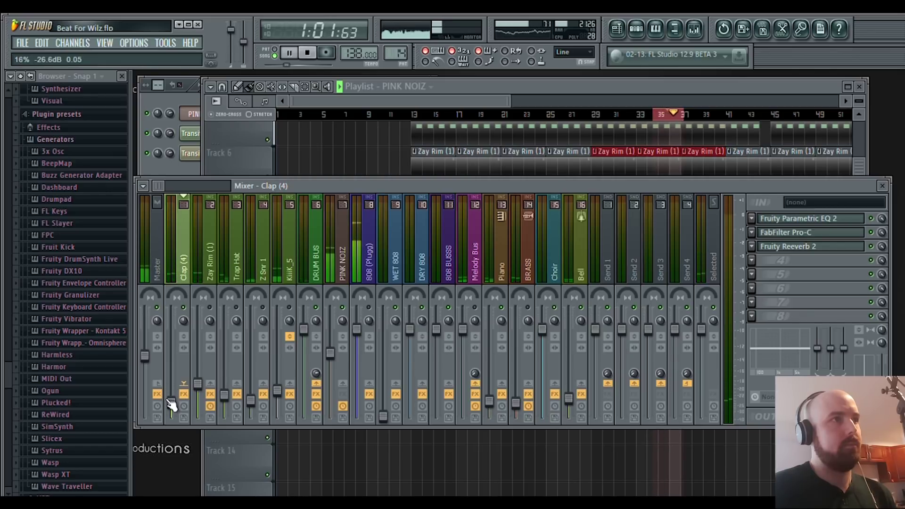
key(space)
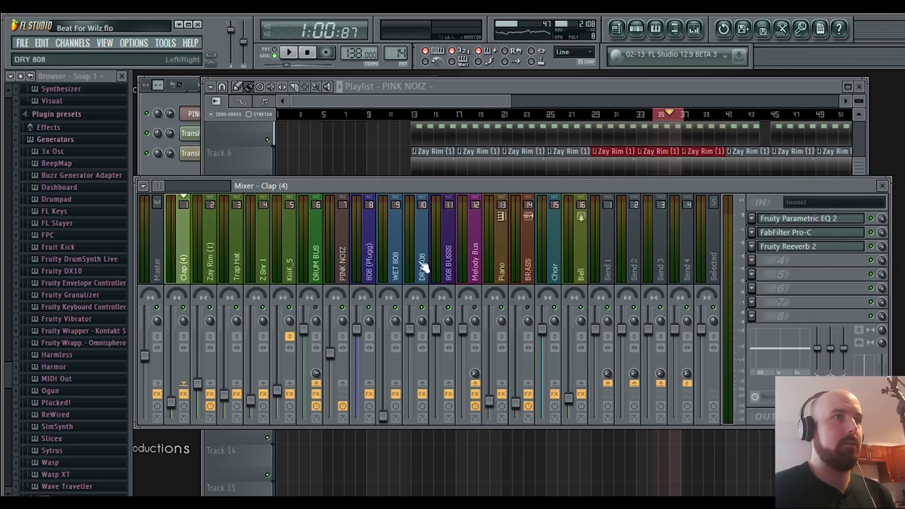
- Review the 808 (Plugg) routing to the wet and dry tracks, and inspect WET 808's FabFilter Saturn and Pro-C settings
click(367, 276)
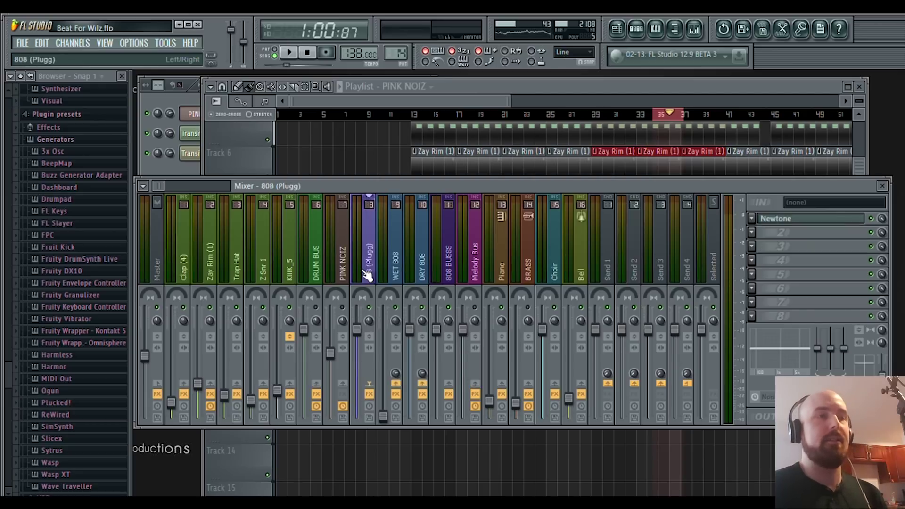
click(385, 267)
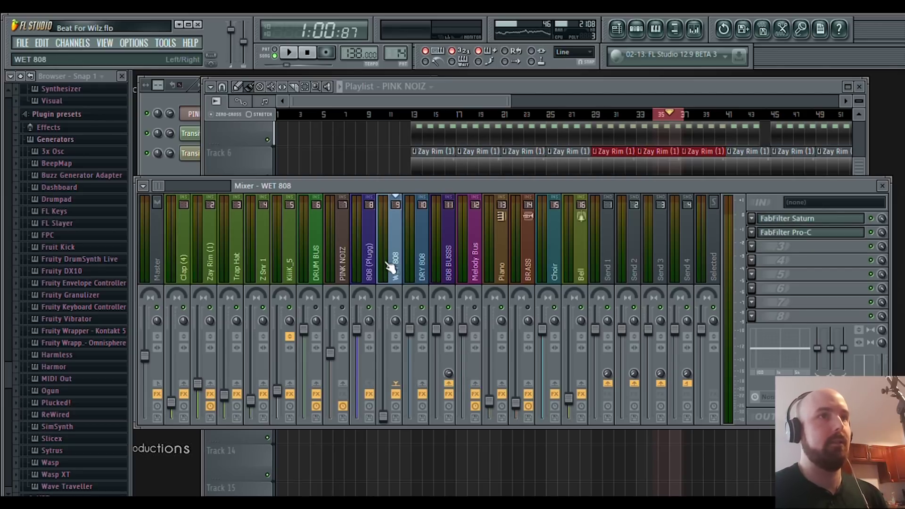
click(413, 267)
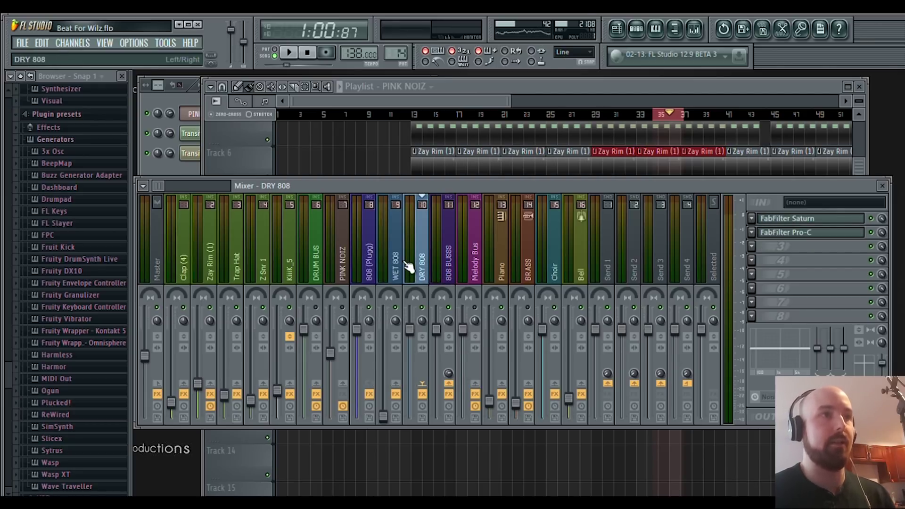
click(402, 267)
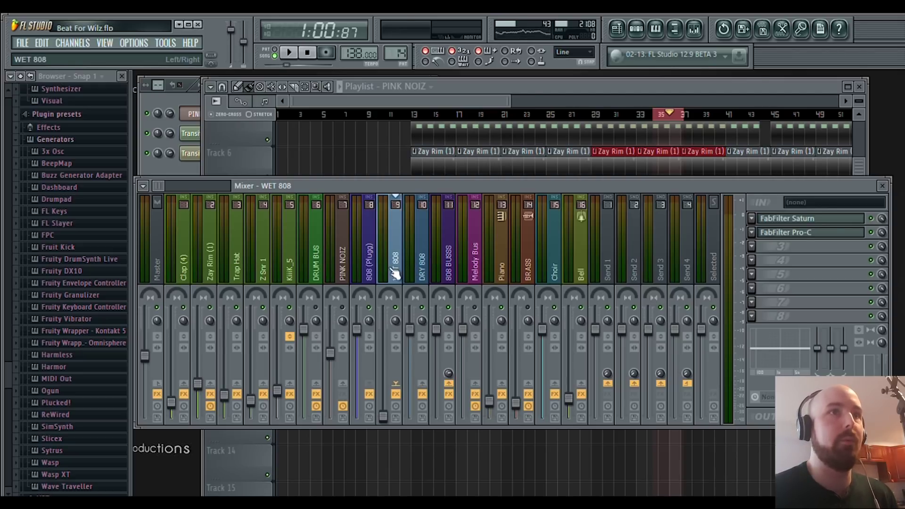
click(809, 220)
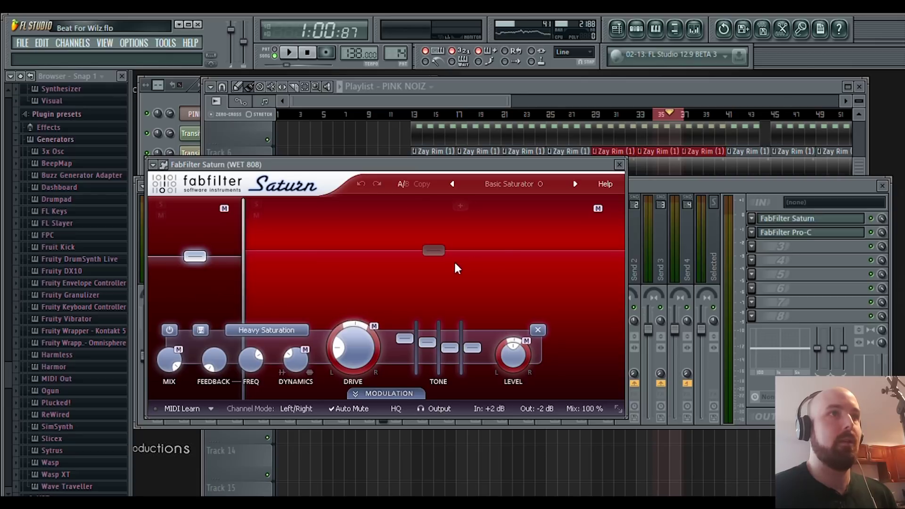
click(618, 165)
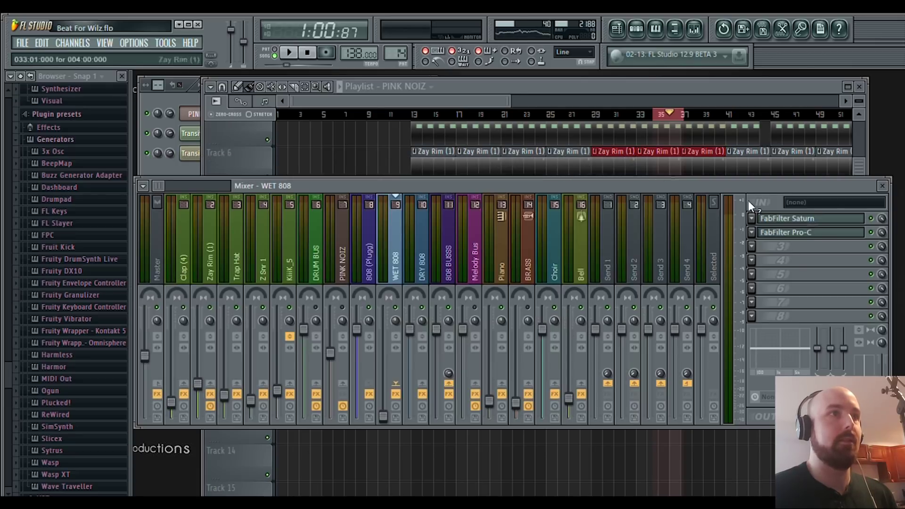
click(811, 232)
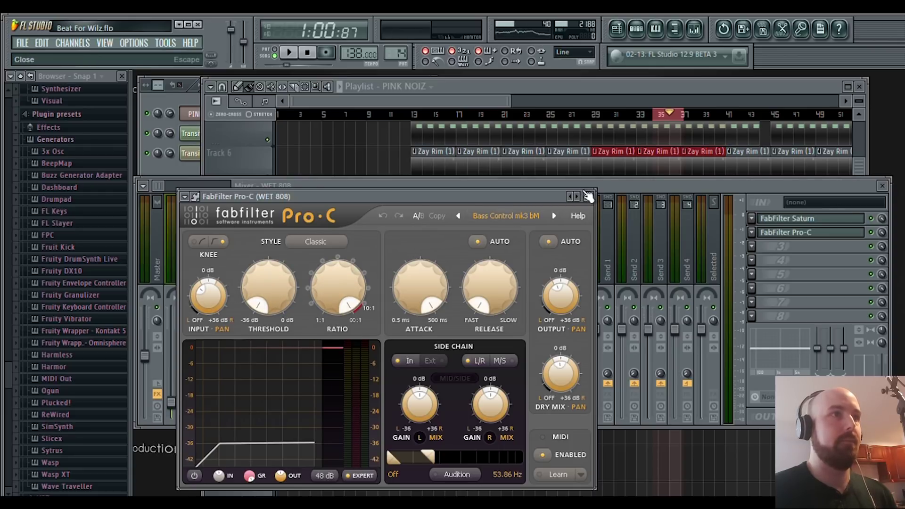
click(588, 196)
- Inspect the FabFilter Saturn and Pro-C settings on DRY 808, and reselect the 808 (Plugg) mixer track
click(429, 262)
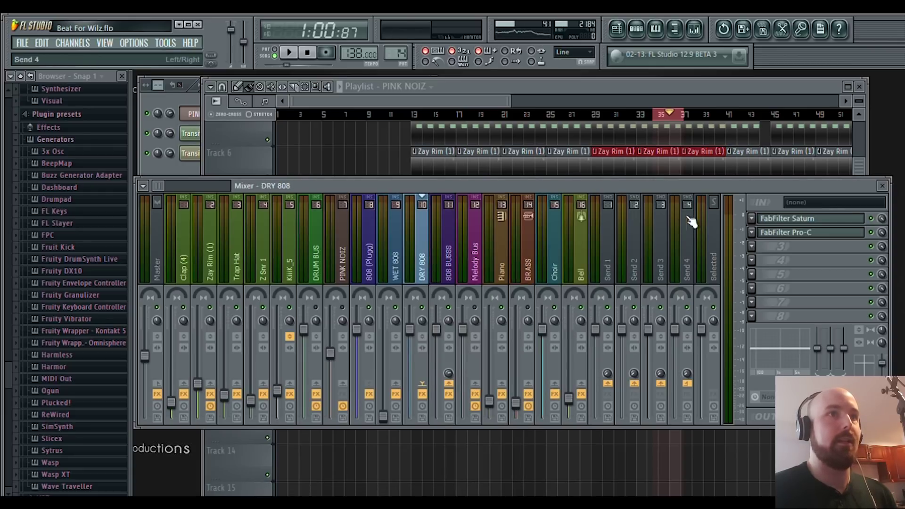
click(783, 218)
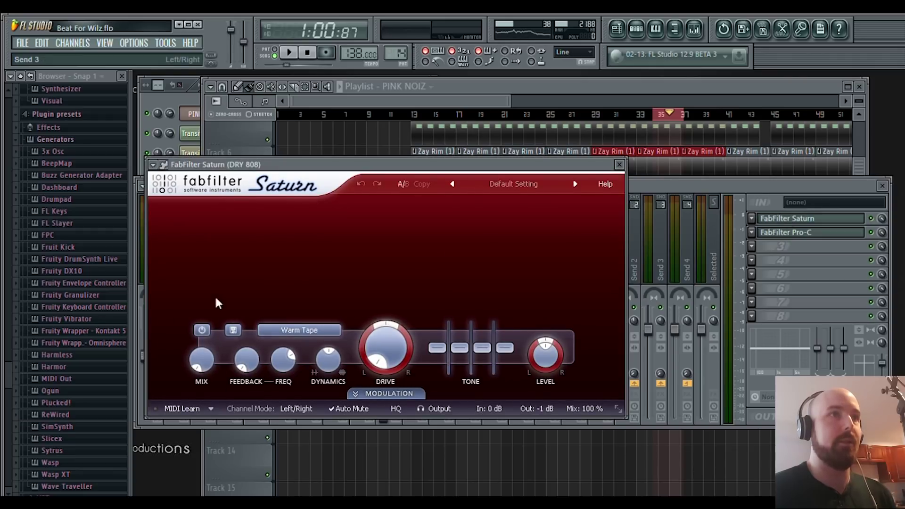
click(619, 164)
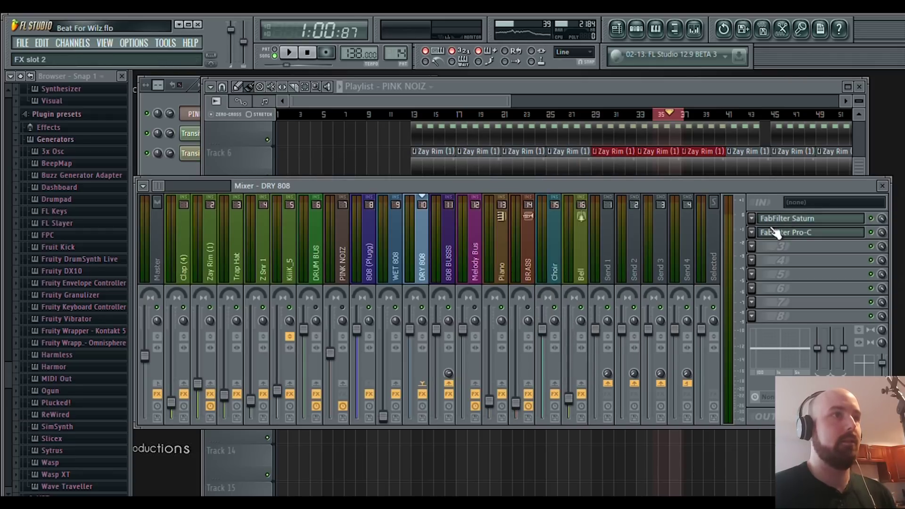
click(785, 231)
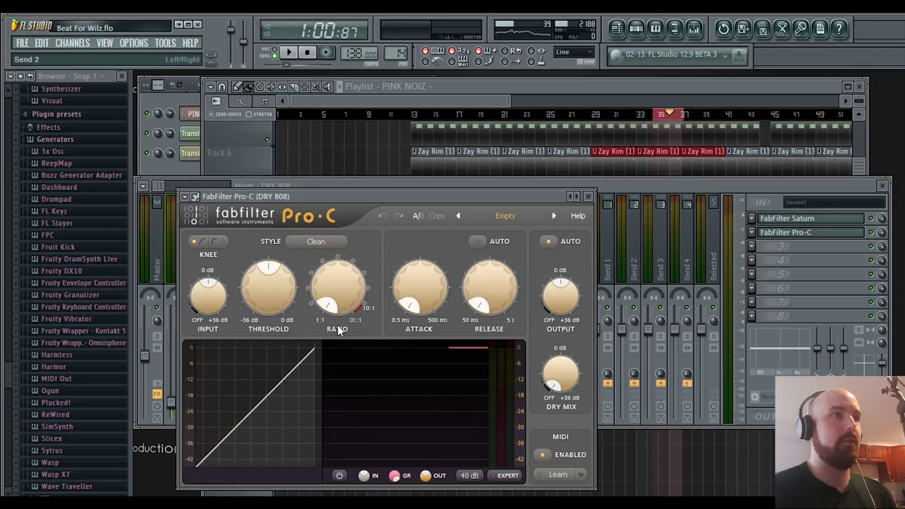
click(589, 196)
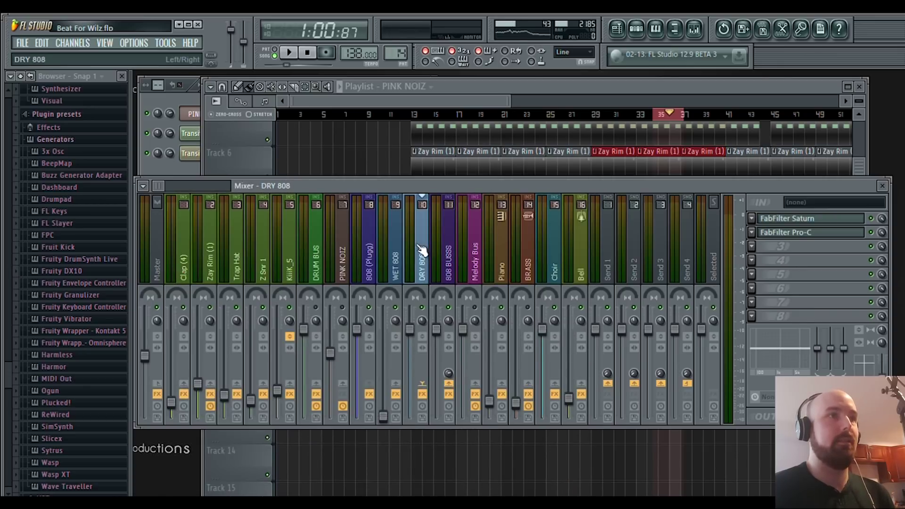
click(387, 273)
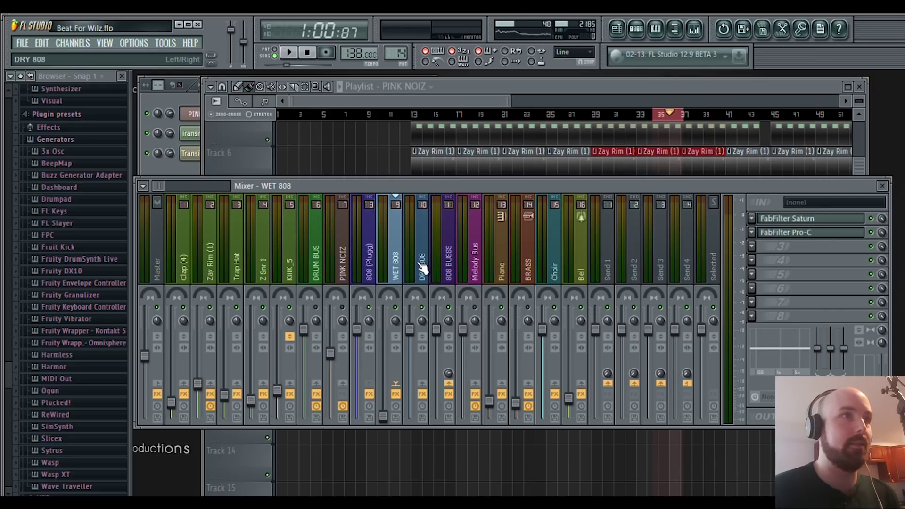
click(364, 262)
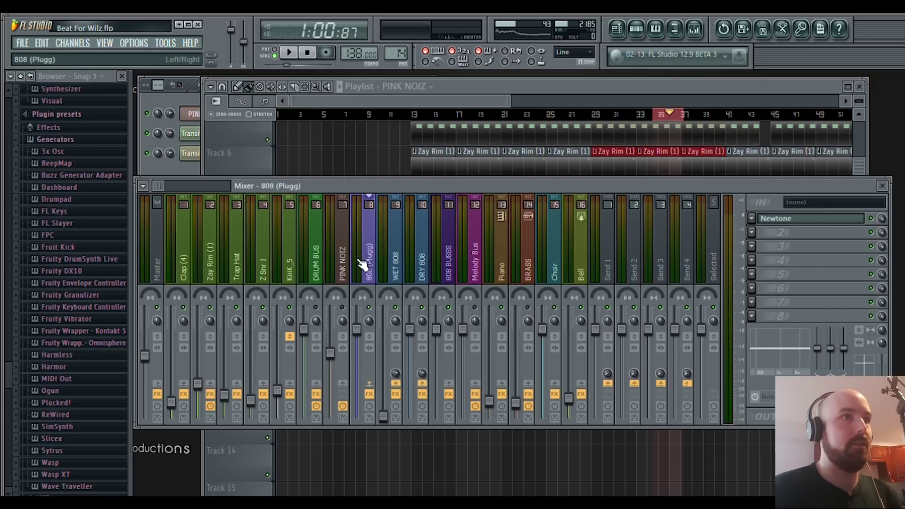
- During loop playback, try 808 BUSSS at -4.1 dB and WET 808 at -21.7 dB, and stop playback
key(space)
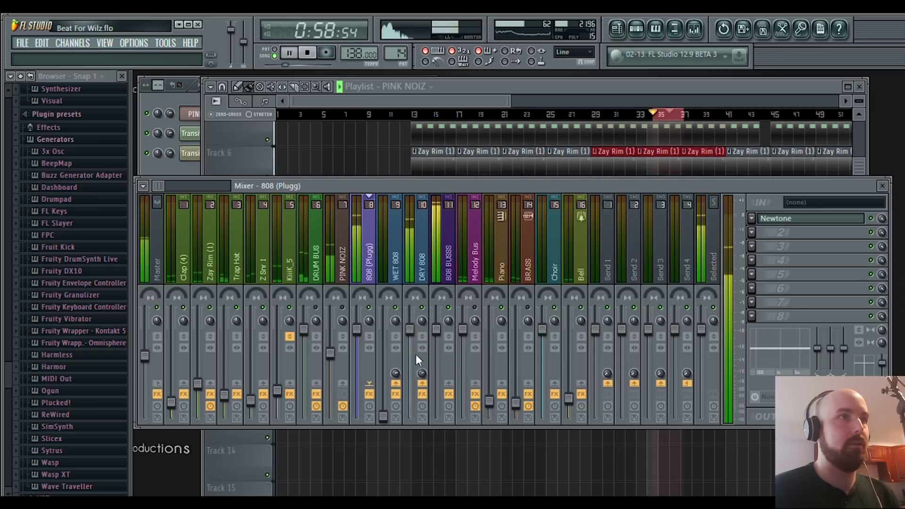
drag(437, 329, 437, 345)
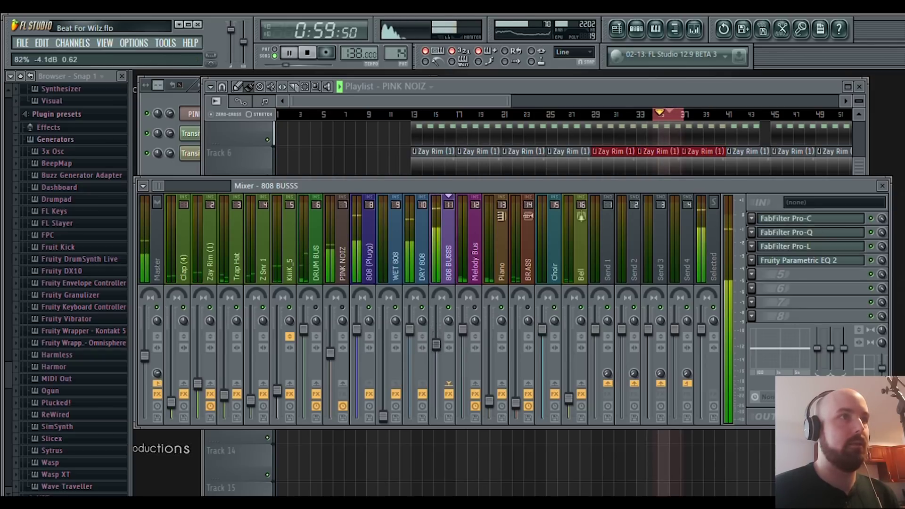
click(383, 415)
drag(384, 415, 384, 395)
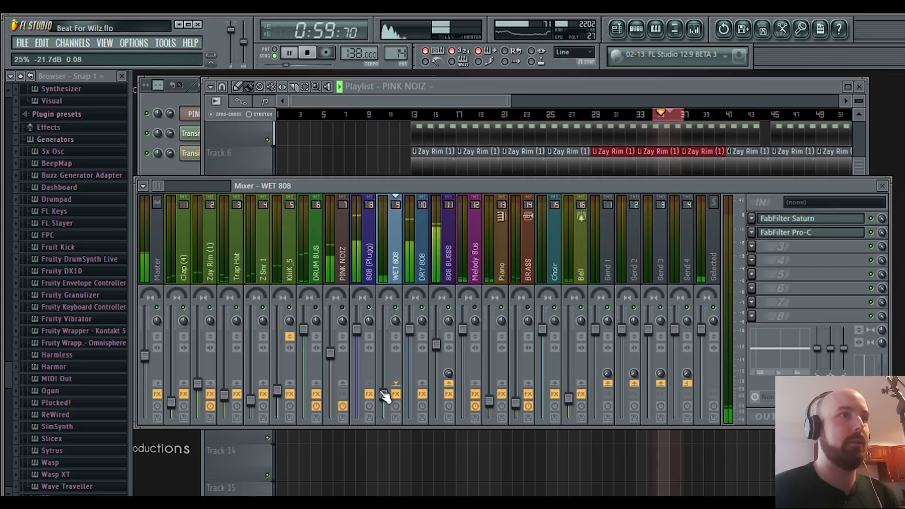
key(space)
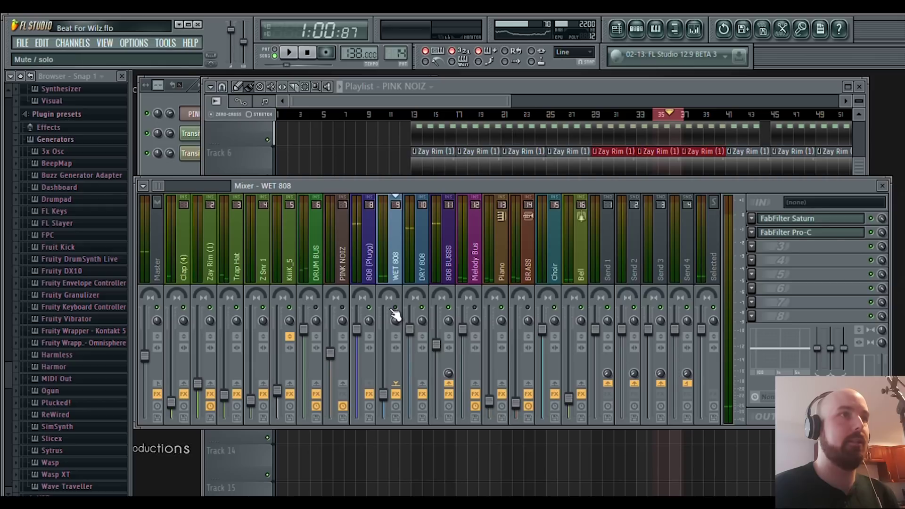
- Audition the loop with the WET 808 mixer track raised to -2.5 dB, and pull its volume back down
key(space)
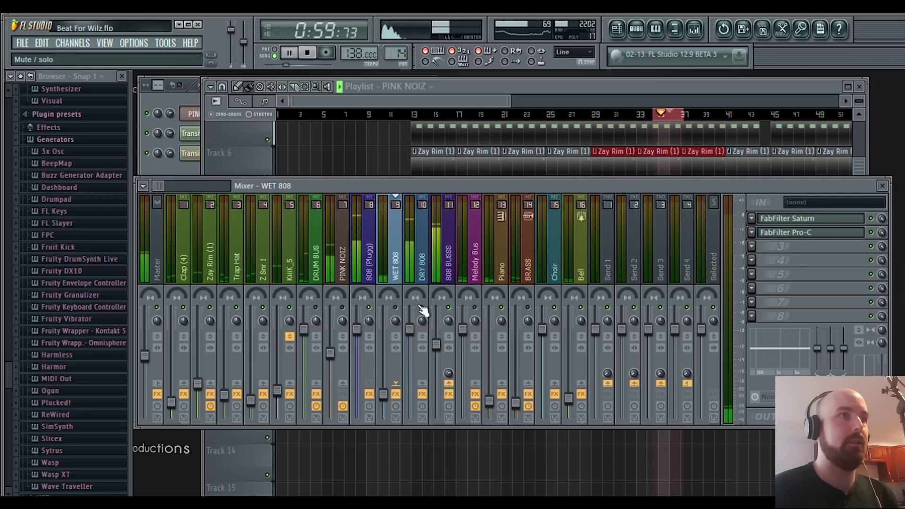
key(space)
drag(385, 399, 383, 339)
key(space)
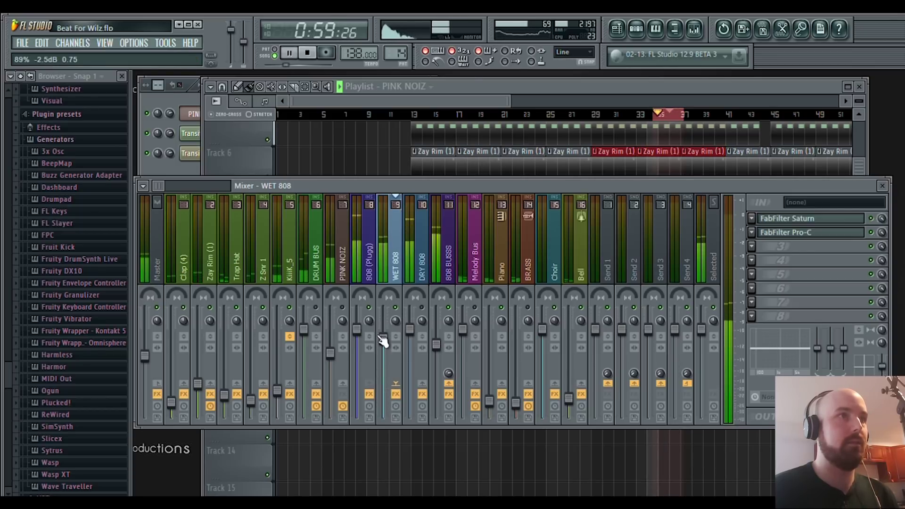
key(space)
drag(382, 339, 384, 394)
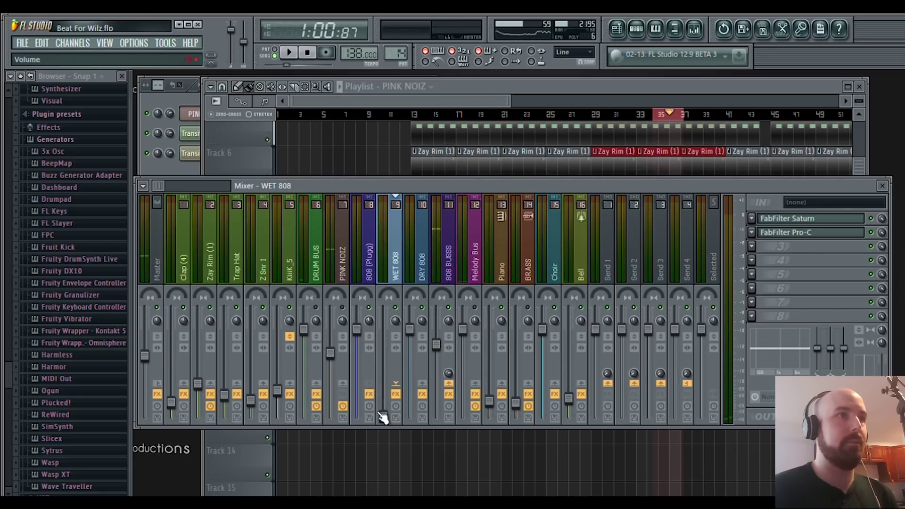
- Play the loop, set the WET 808 mixer track's volume to -16.6 dB, and stop playback
key(space)
drag(383, 397, 383, 384)
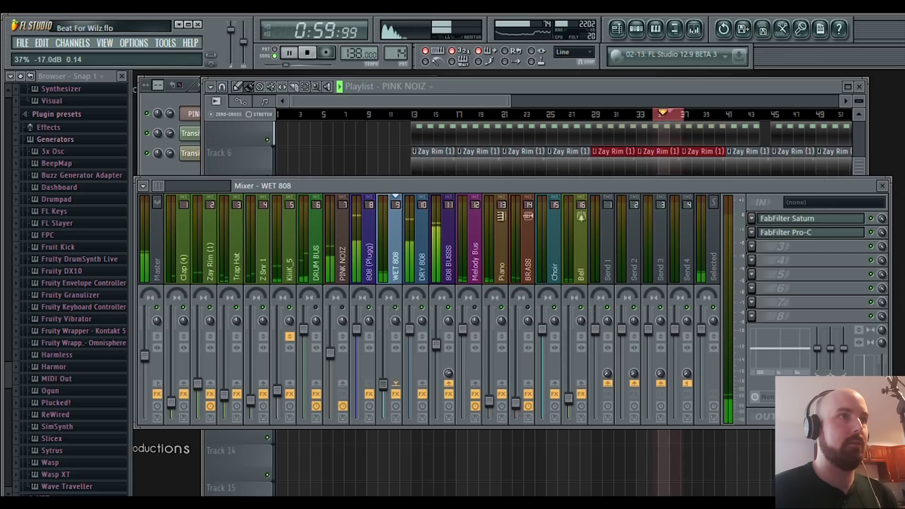
mouse_move(384, 384)
mouse_down()
mouse_move(385, 376)
mouse_move(384, 384)
mouse_up()
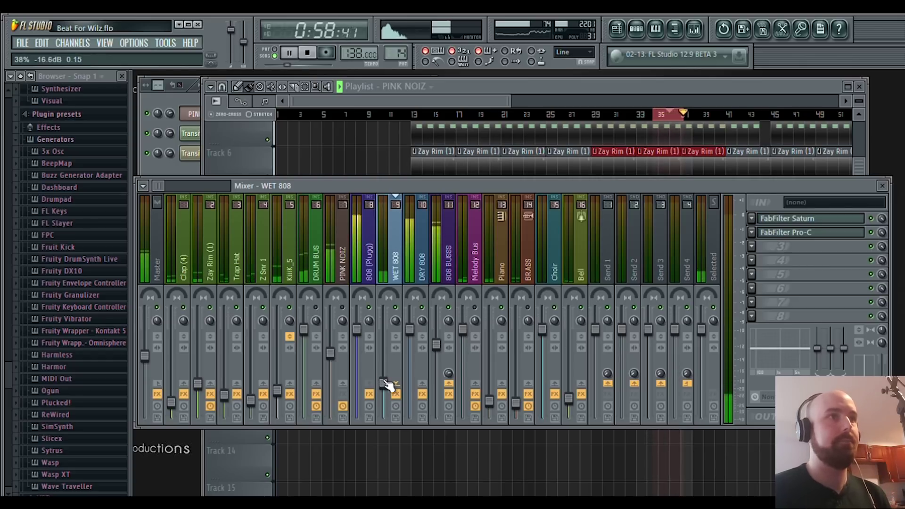
key(space)
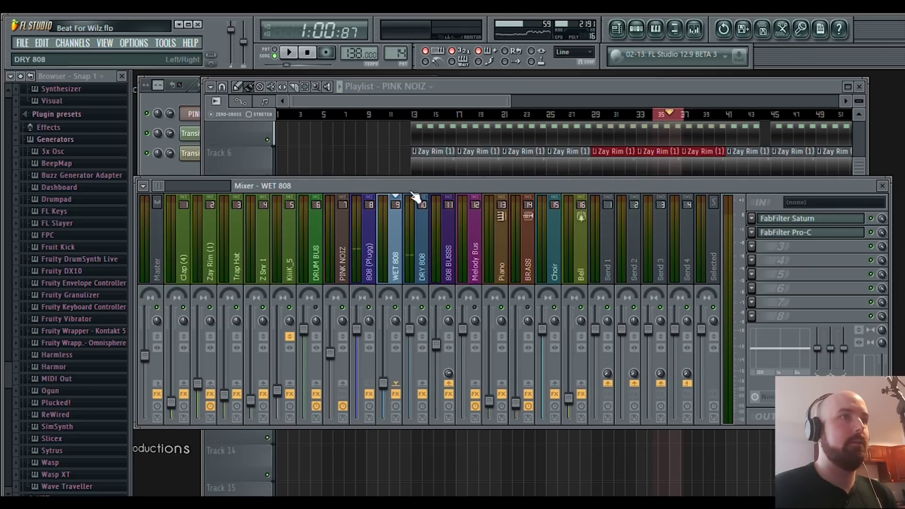
- With the loop playing, set 808 (Plugg) to -0.2 dB and 808 BUSSS to -17.1 dB, and stop playback
key(space)
click(370, 330)
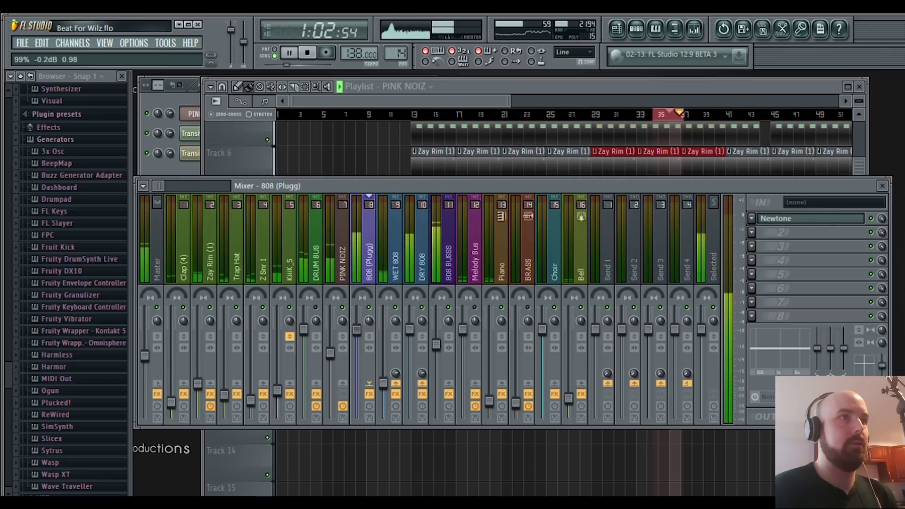
drag(430, 344, 439, 386)
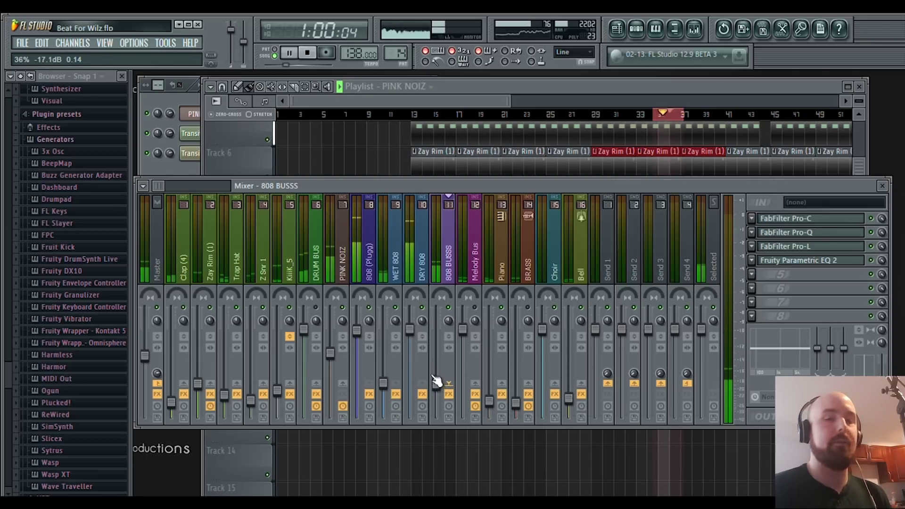
key(space)
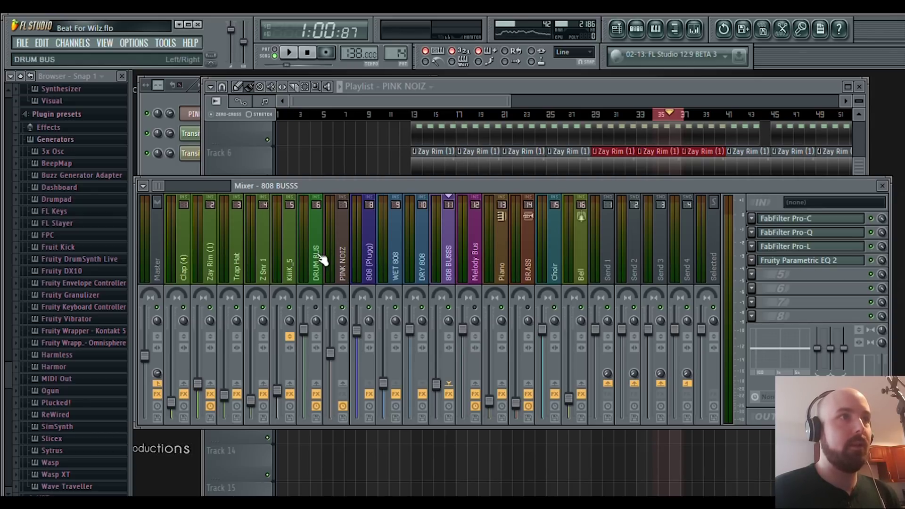
- Delete the PINK NOIZ audio clip from the playlist
scroll(157, 184, right, 2)
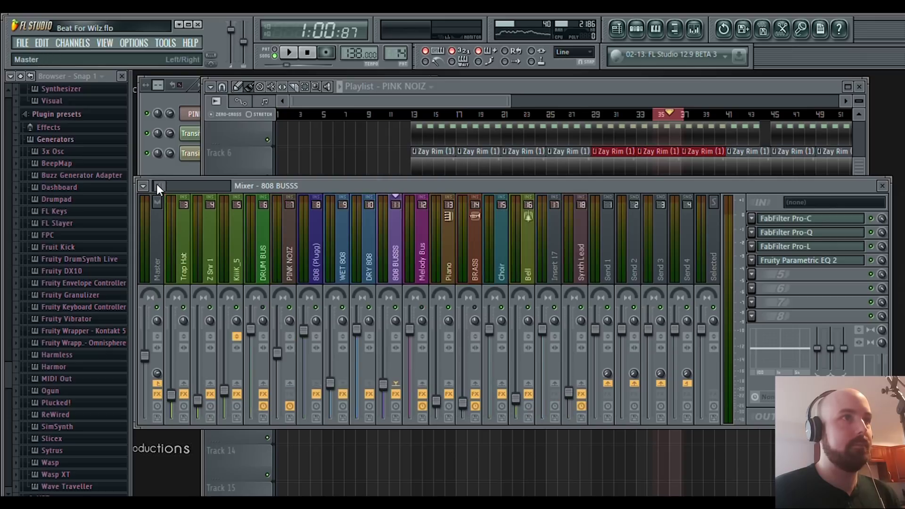
drag(156, 184, 160, 185)
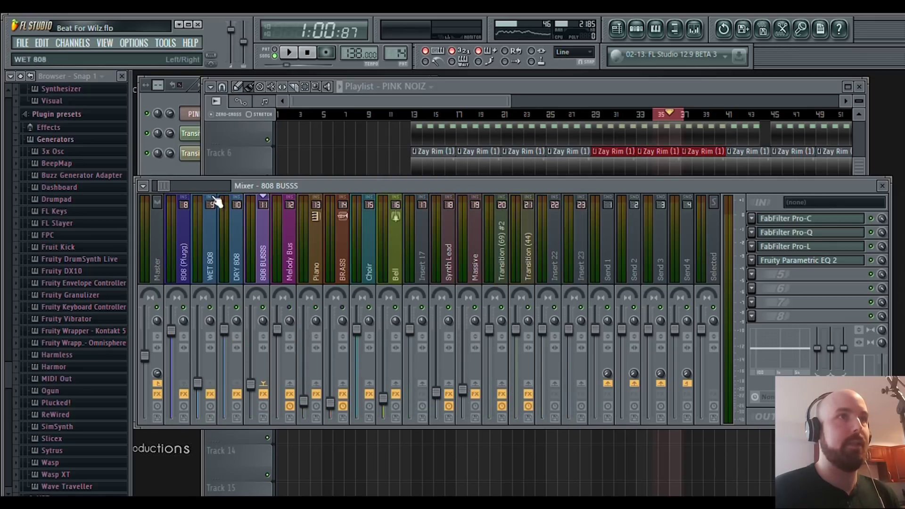
click(467, 98)
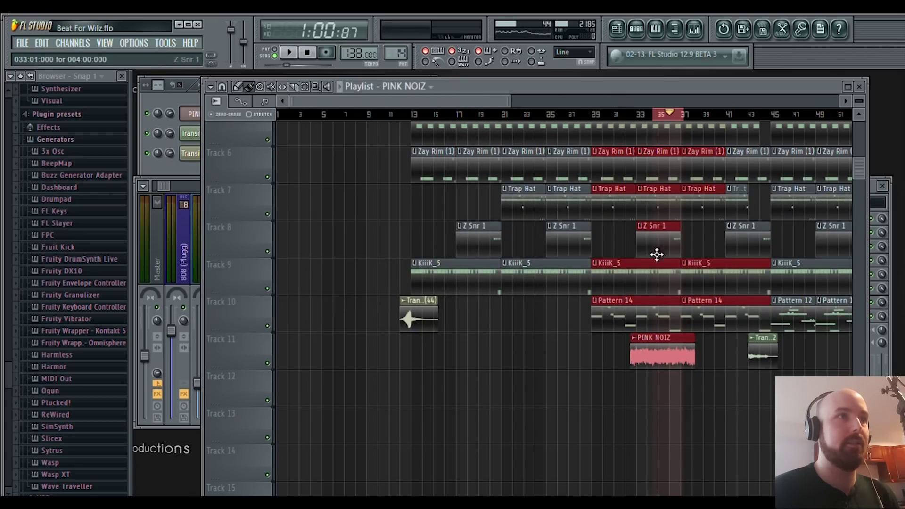
right_click(656, 360)
- Select bars 11 to 34 as the playlist loop range and briefly audition it with the mixer in view
drag(652, 114, 379, 130)
key(space)
key(space)
click(161, 186)
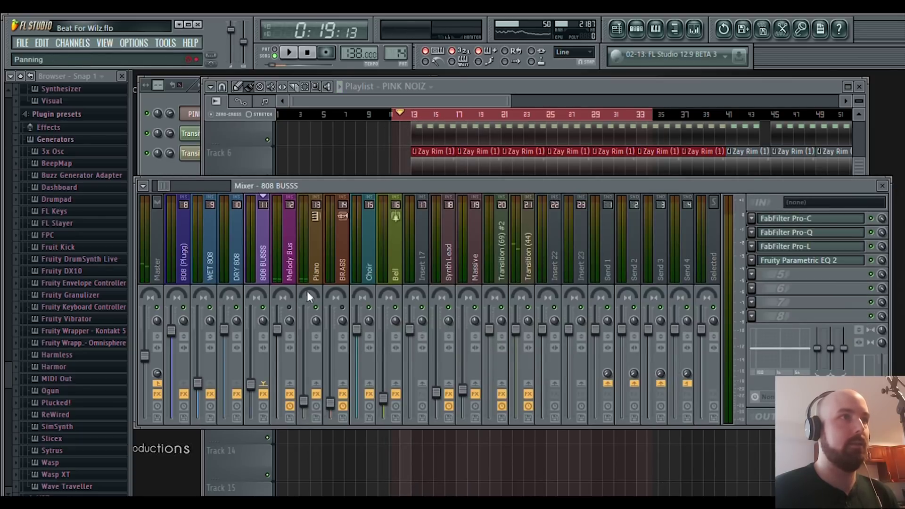
drag(163, 187, 155, 184)
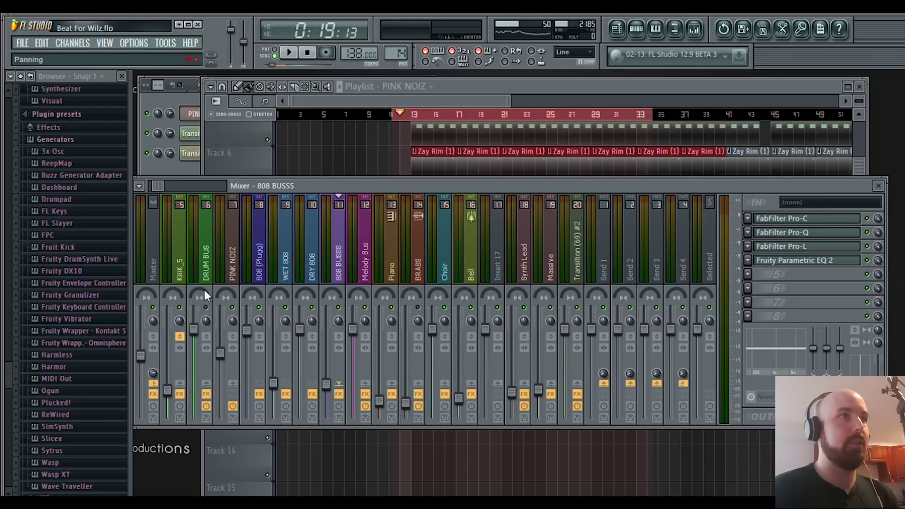
key(space)
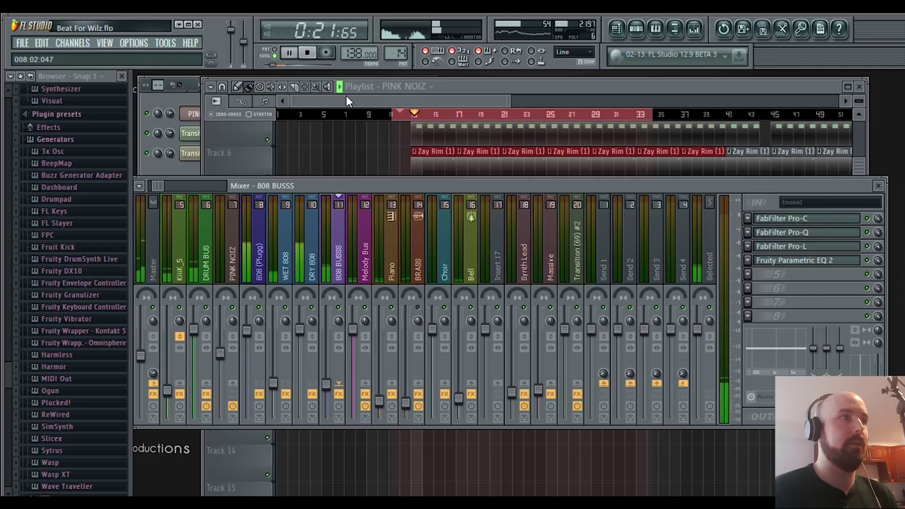
key(space)
- Open the iZotope Ozone 5 Maximizer on the Master track to check its settings, and close it
click(155, 269)
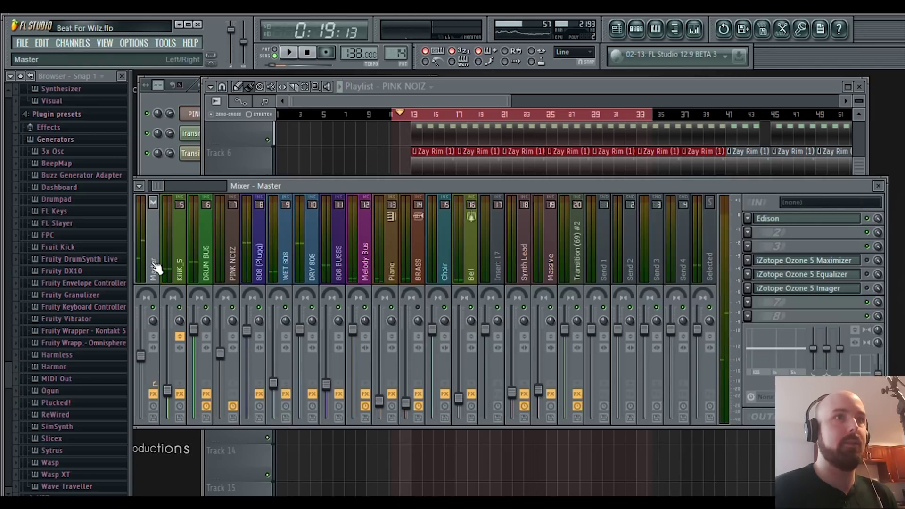
click(815, 262)
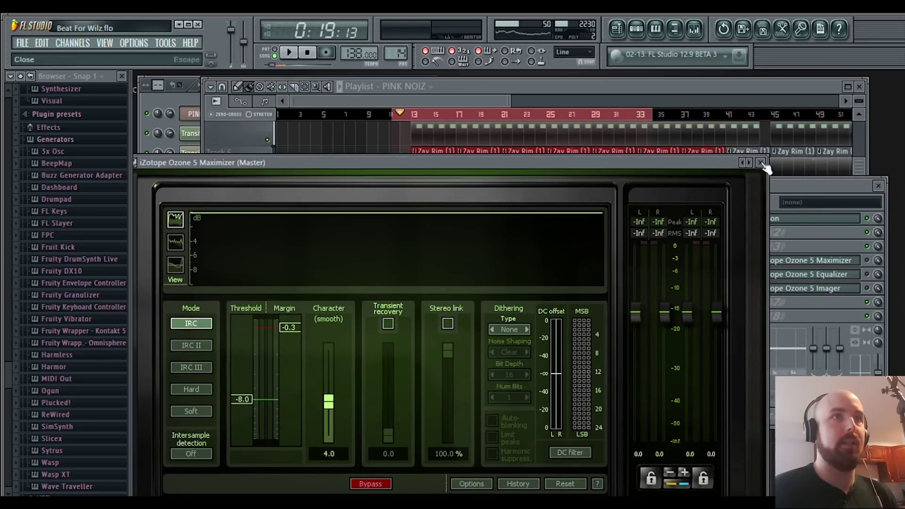
click(764, 159)
- Audition the loop's start and set the Transition (44) mixer track's volume to -23.4 dB
key(space)
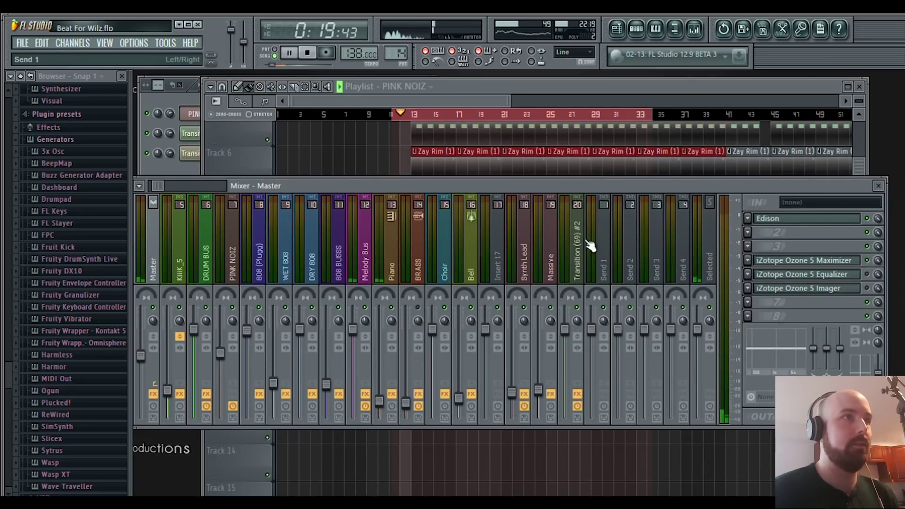
key(space)
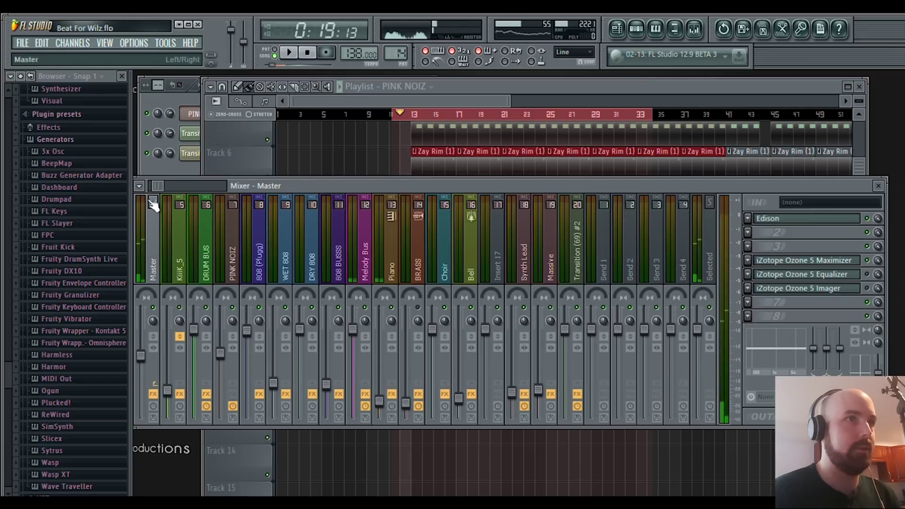
scroll(147, 183, right, 1)
key(space)
drag(565, 339, 567, 396)
key(space)
key(space)
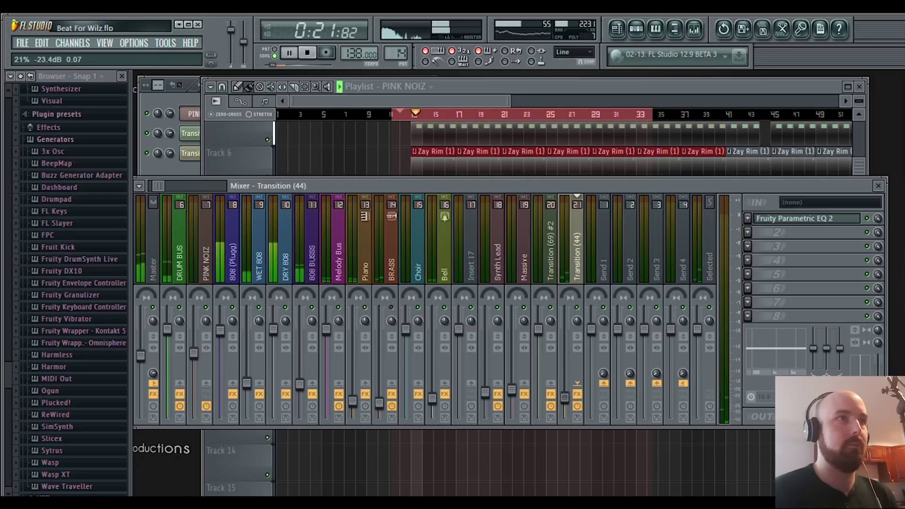
key(space)
- With the loop playing, set the 808 BUSSS mixer track's volume to -20.8 dB
key(space)
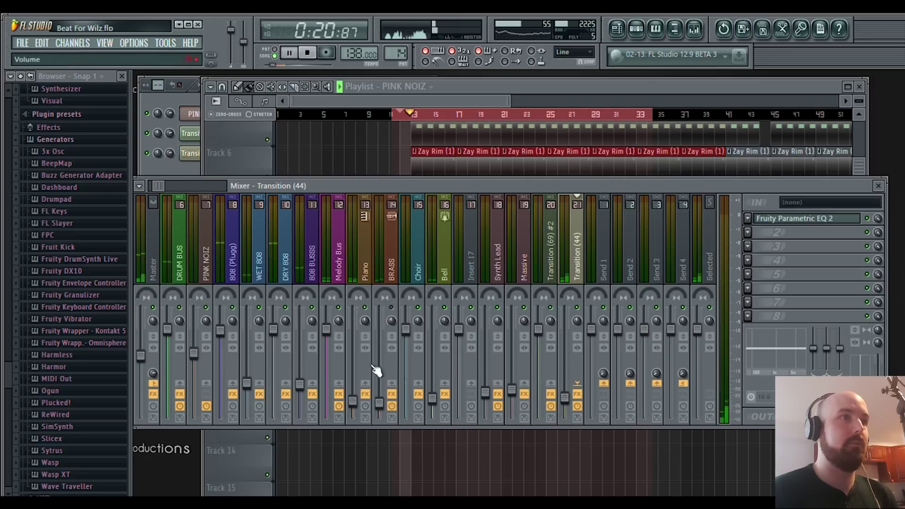
click(299, 385)
drag(299, 384, 300, 390)
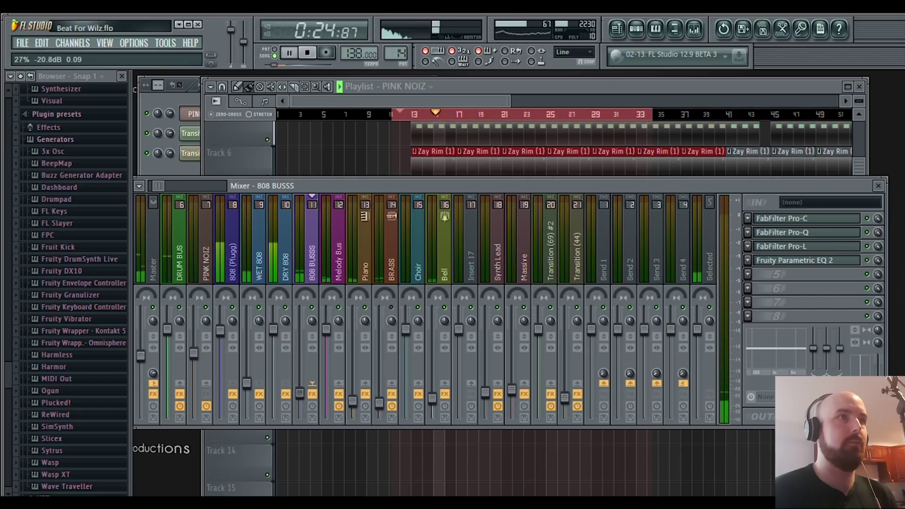
- Extend the playlist loop selection to bar 47 and play the song from bar 41
click(488, 94)
drag(488, 95, 665, 115)
click(596, 116)
key(space)
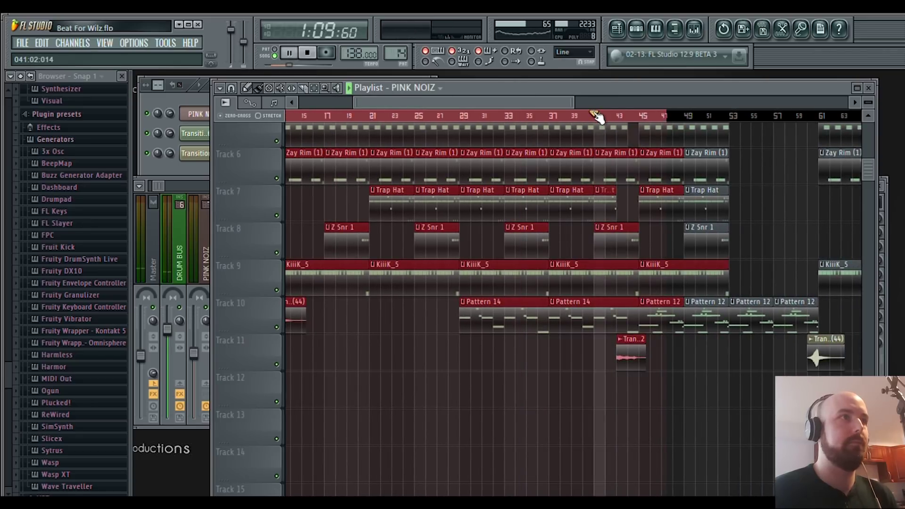
- Set the Transition (69) #2 mixer track's volume to -16.5 dB, replay from bar 42, and stop playback
click(155, 183)
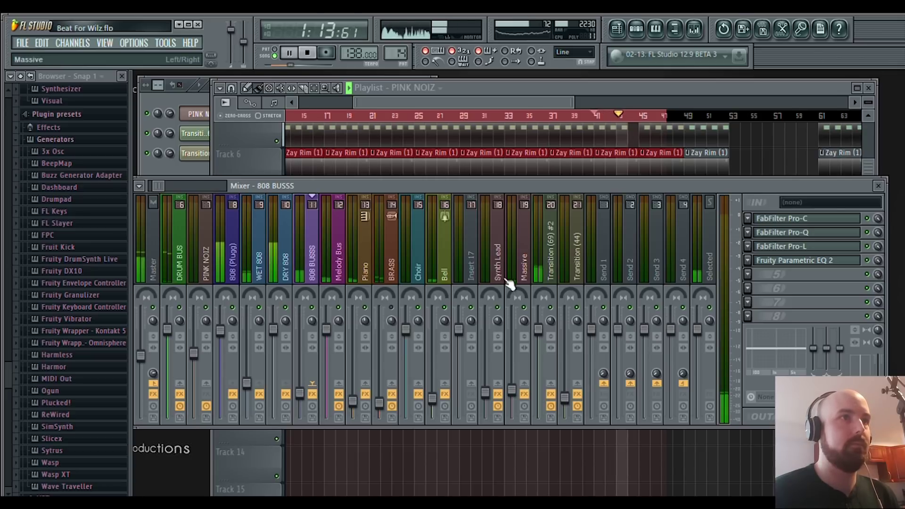
drag(538, 329, 537, 376)
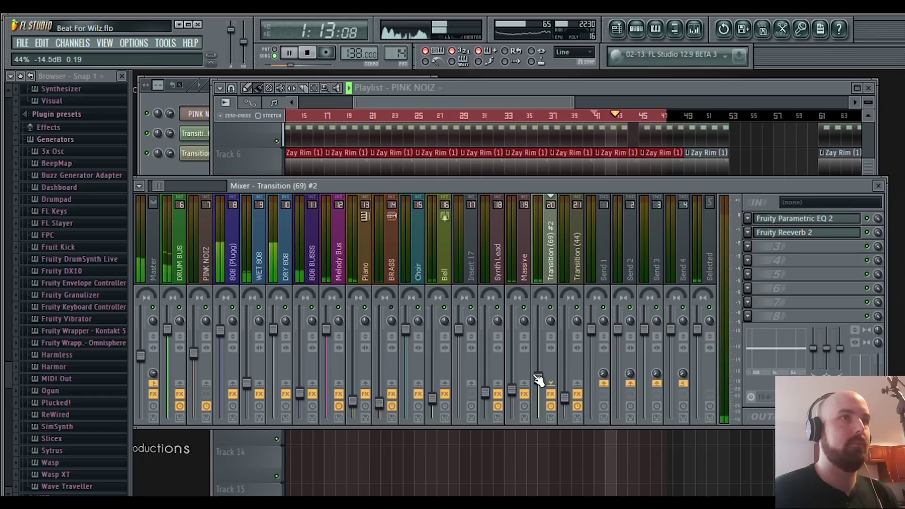
drag(538, 377, 538, 381)
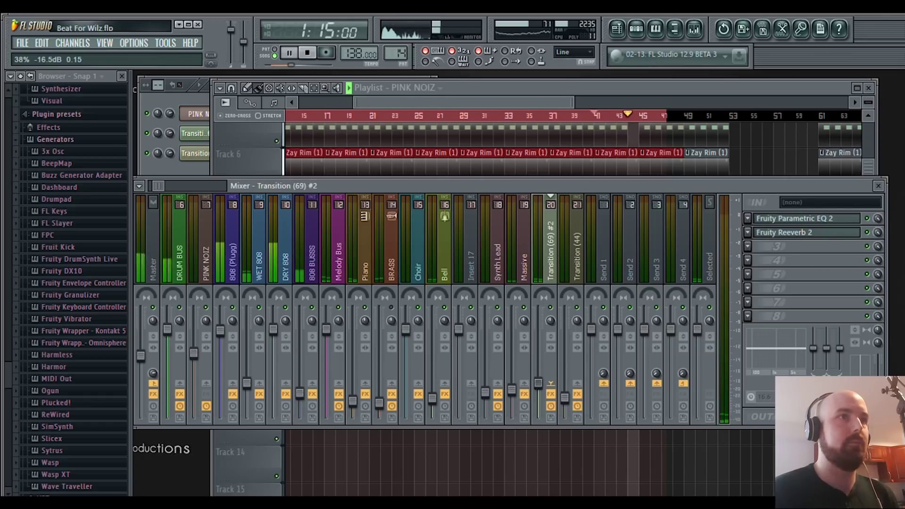
click(608, 117)
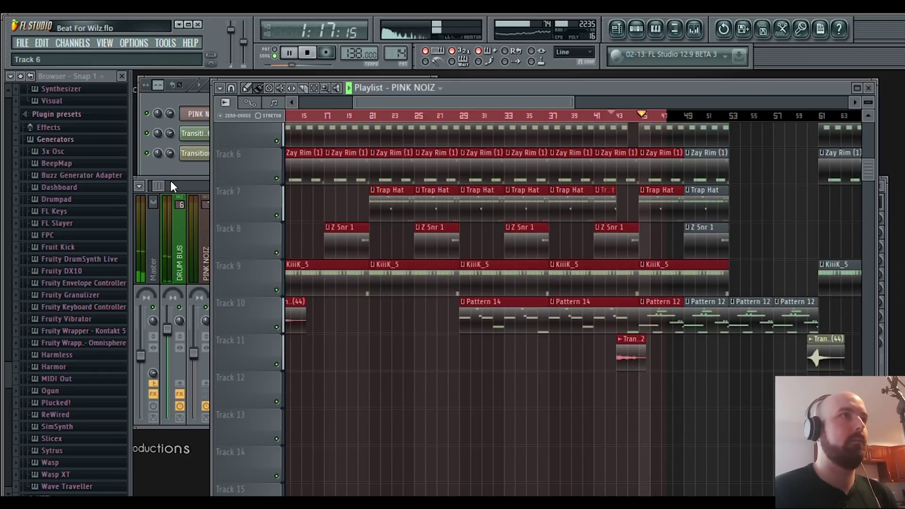
key(space)
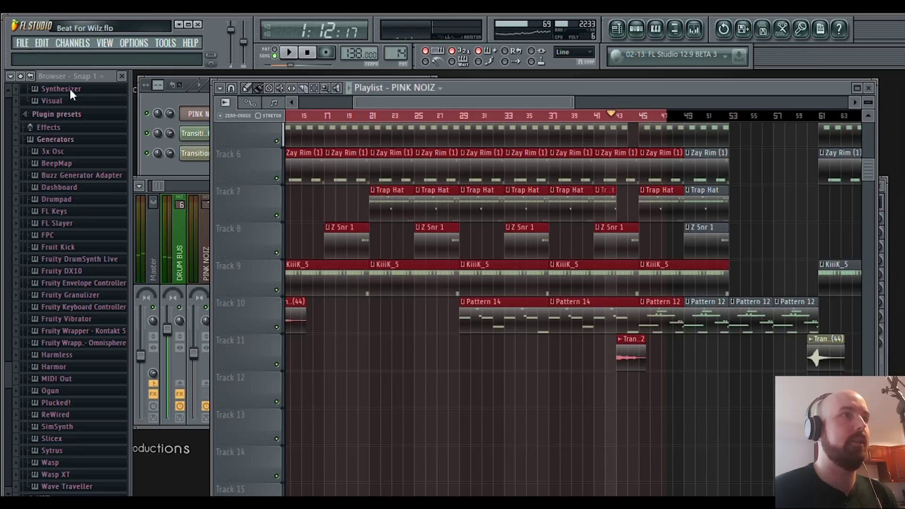
- Inspect the effect chains on the Melody Bus, BRASS, Piano and Bell mixer tracks
click(147, 178)
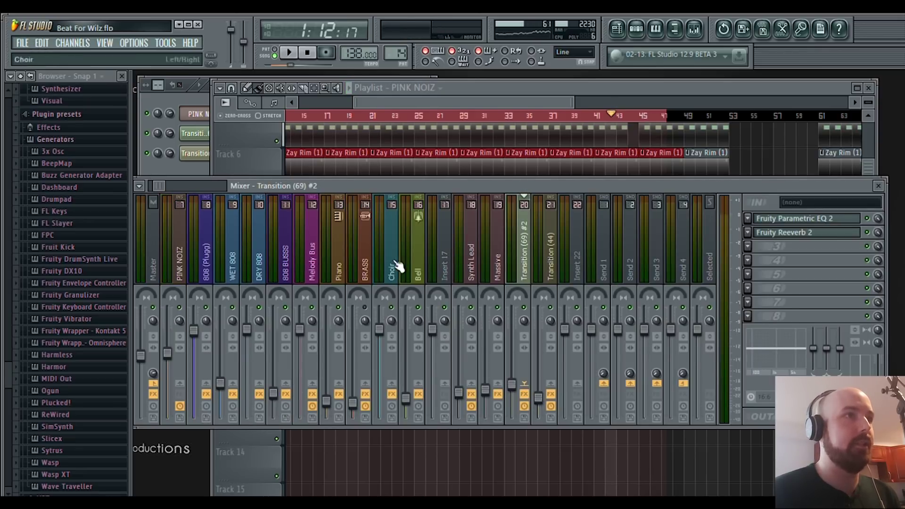
click(311, 271)
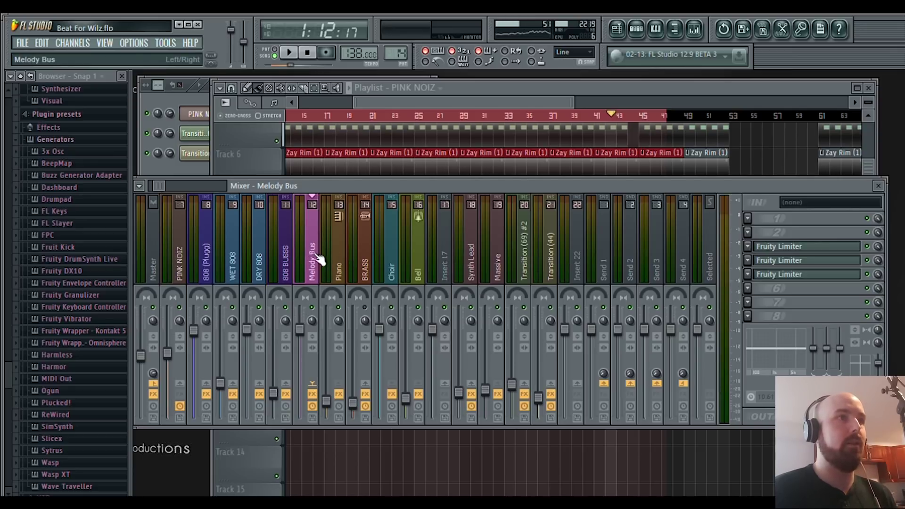
click(360, 269)
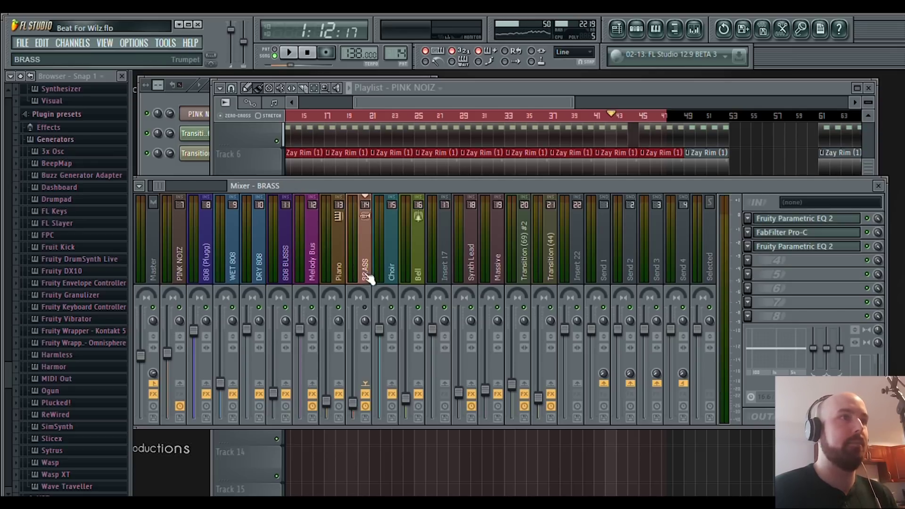
click(339, 267)
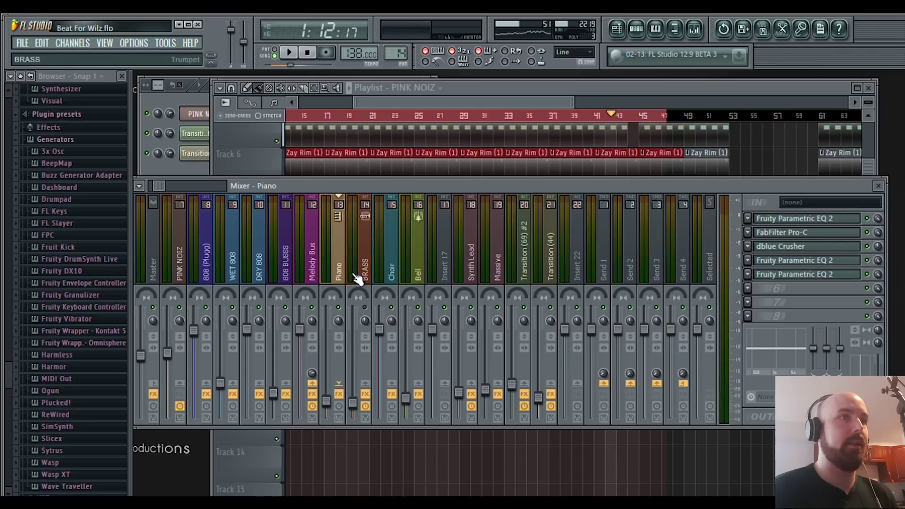
click(416, 267)
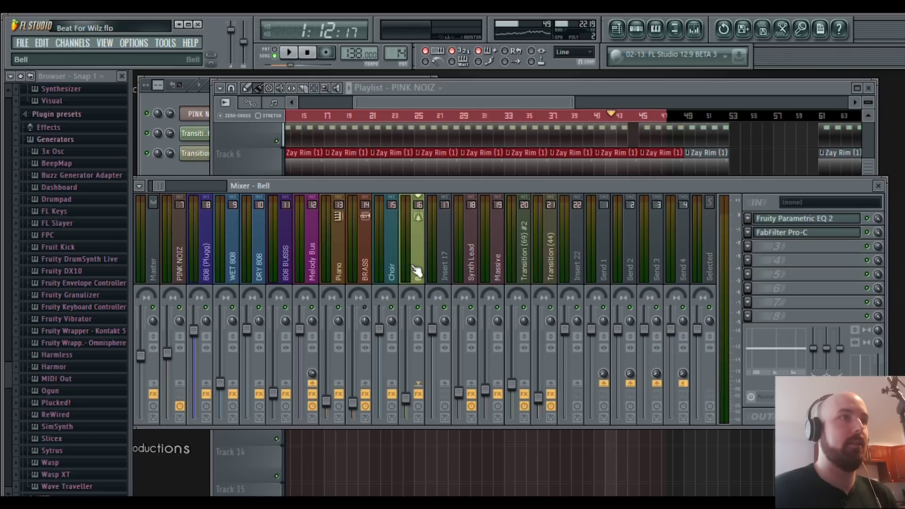
- Open the first Fruity Limiter on the Melody Bus and examine its compression graph during playback
click(312, 258)
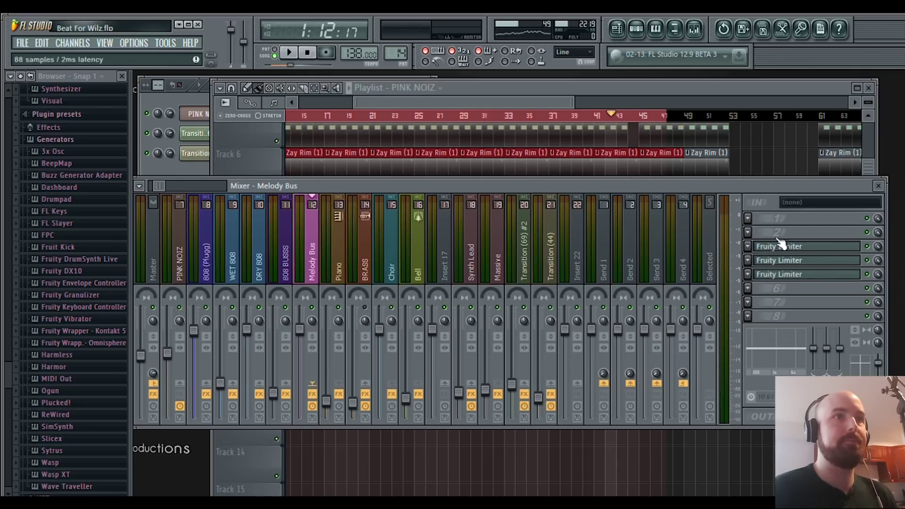
click(800, 248)
key(space)
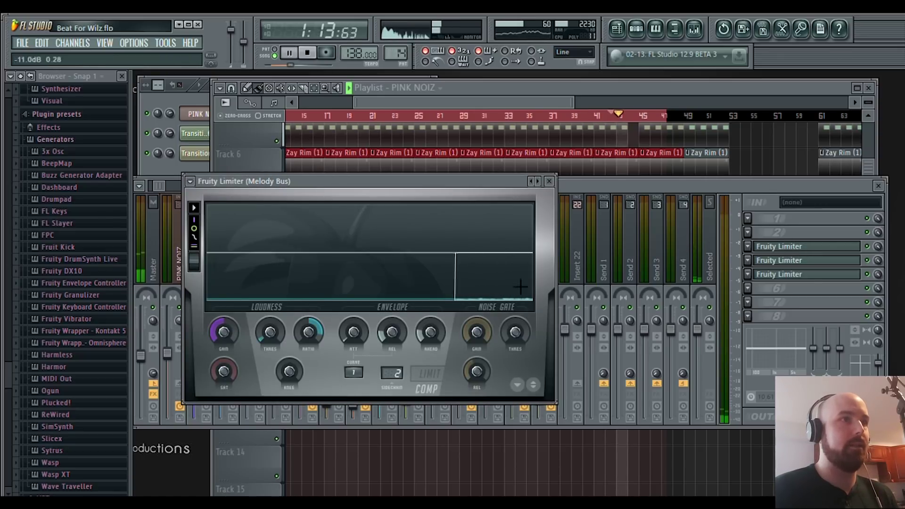
key(space)
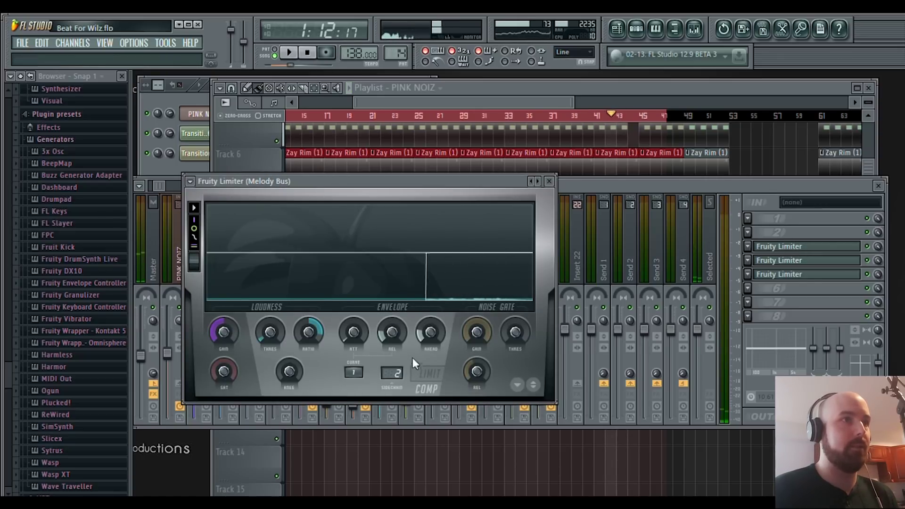
key(space)
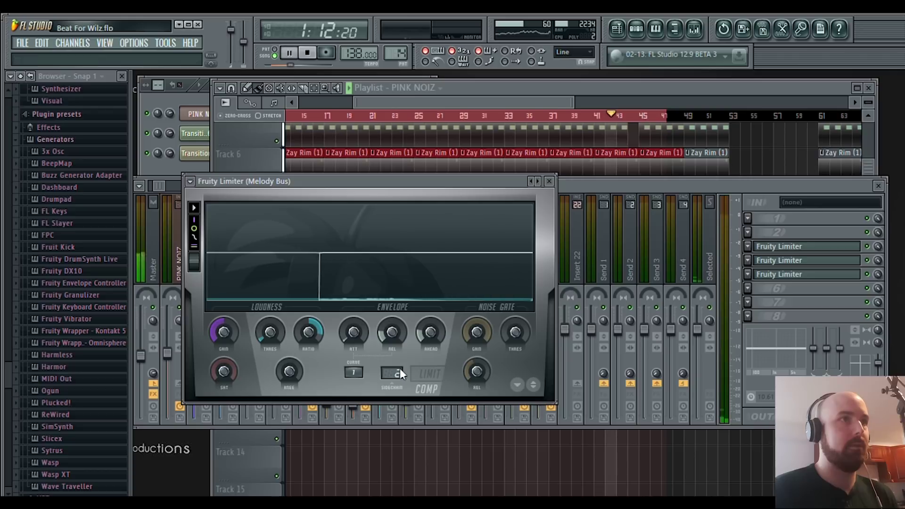
drag(437, 193, 513, 189)
key(space)
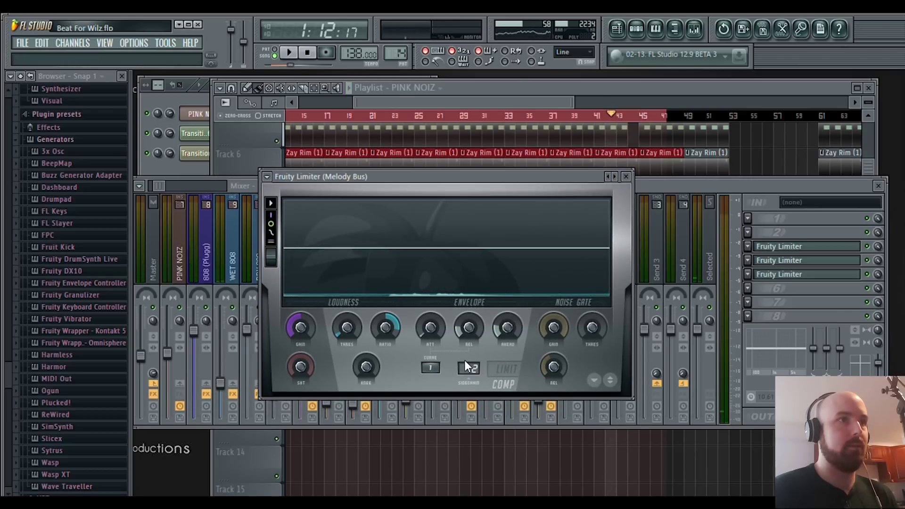
key(space)
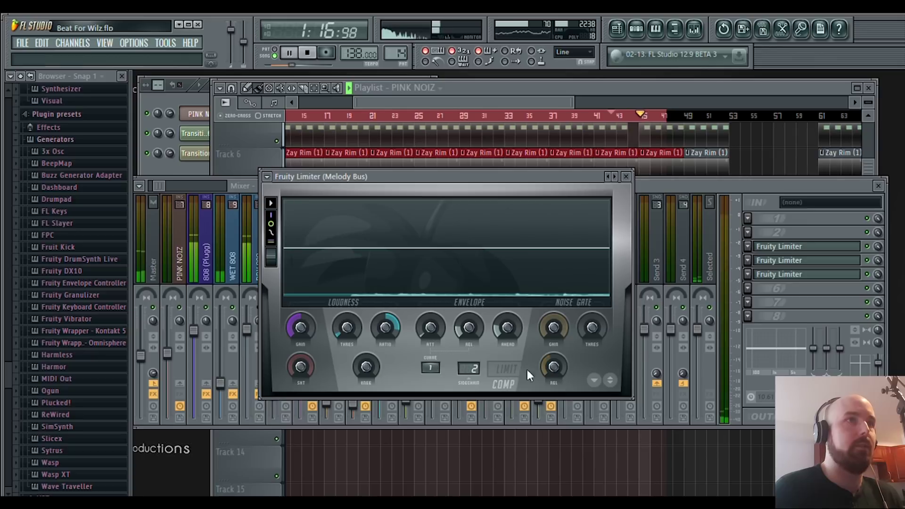
key(space)
- Set the first Melody Bus limiter's sidechain input to 3, audition the ducking, close the limiter and stop playback
click(626, 177)
click(795, 259)
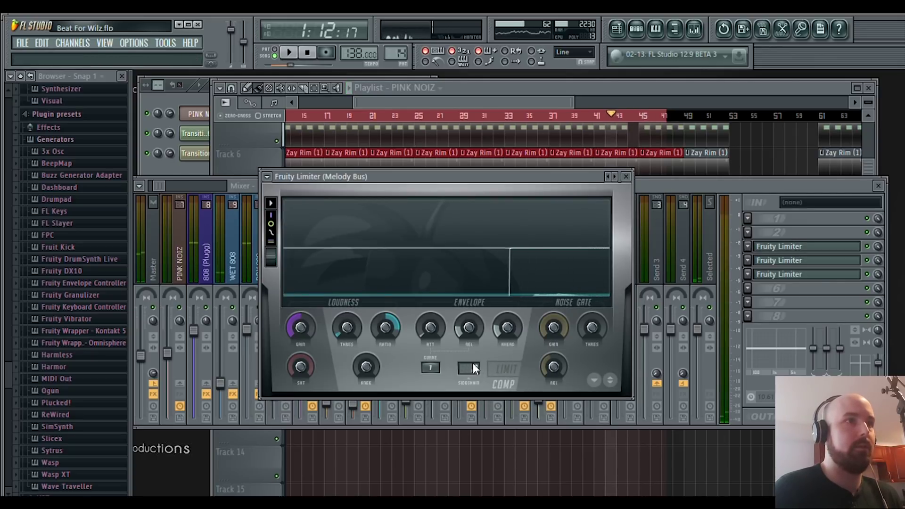
key(space)
scroll(464, 370, up, 1)
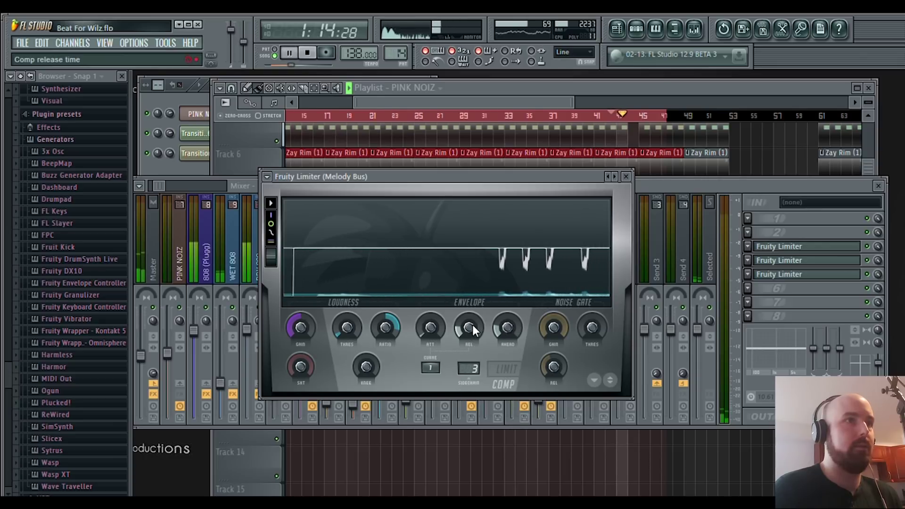
drag(472, 324, 472, 319)
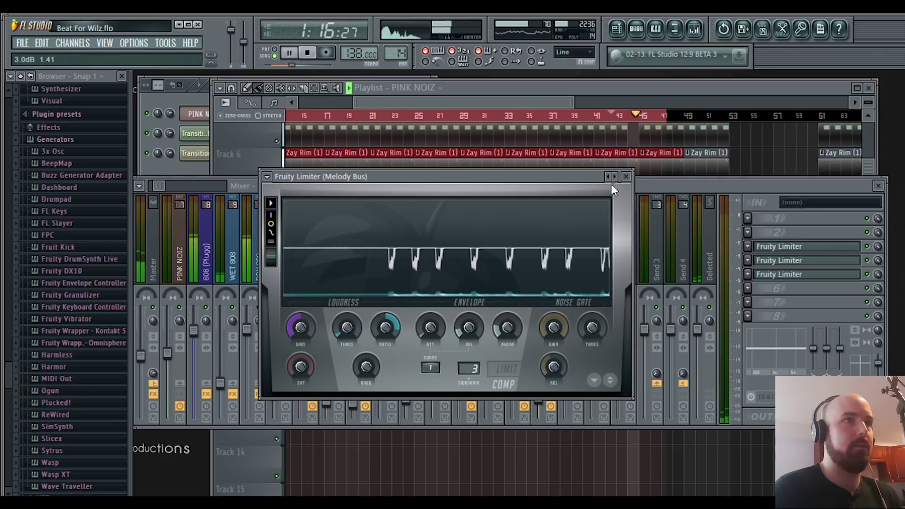
click(625, 178)
key(space)
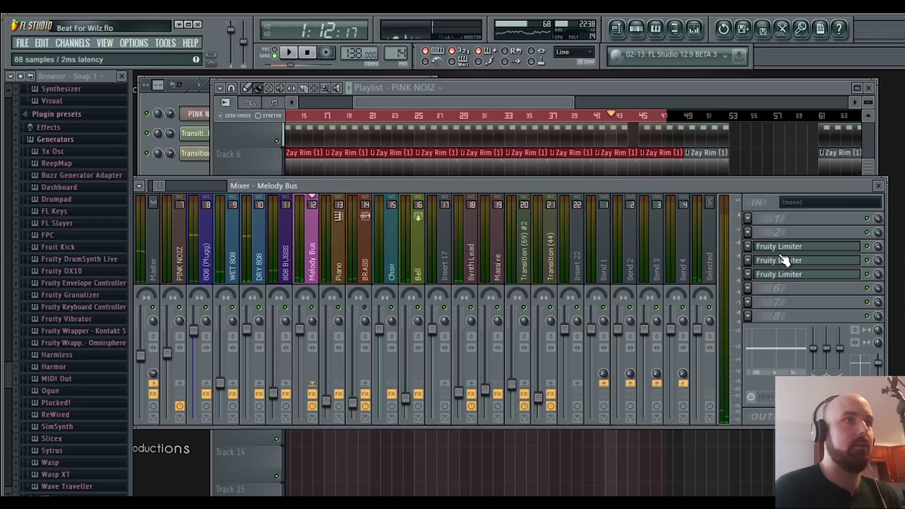
- Open the second Melody Bus limiter, set its threshold to -25.7 dB while auditioning the ducking, close the limiter and stop playback
click(782, 260)
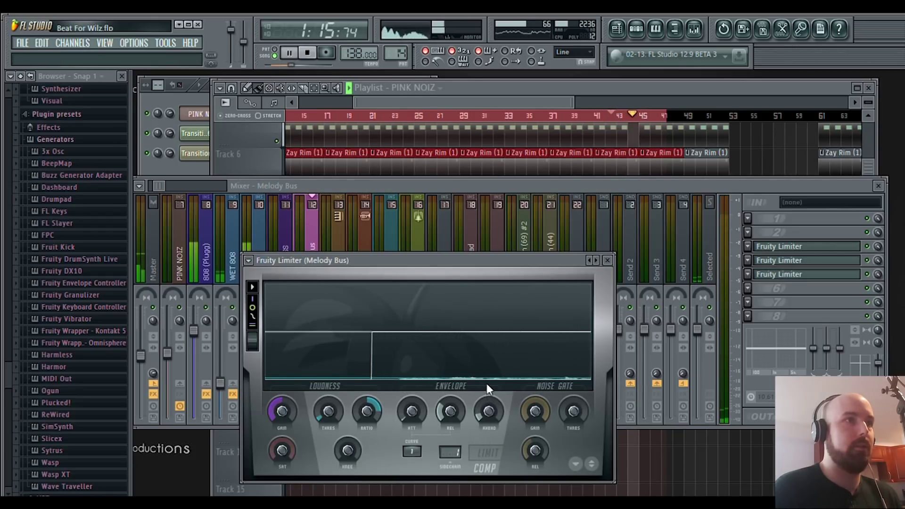
key(space)
key(space)
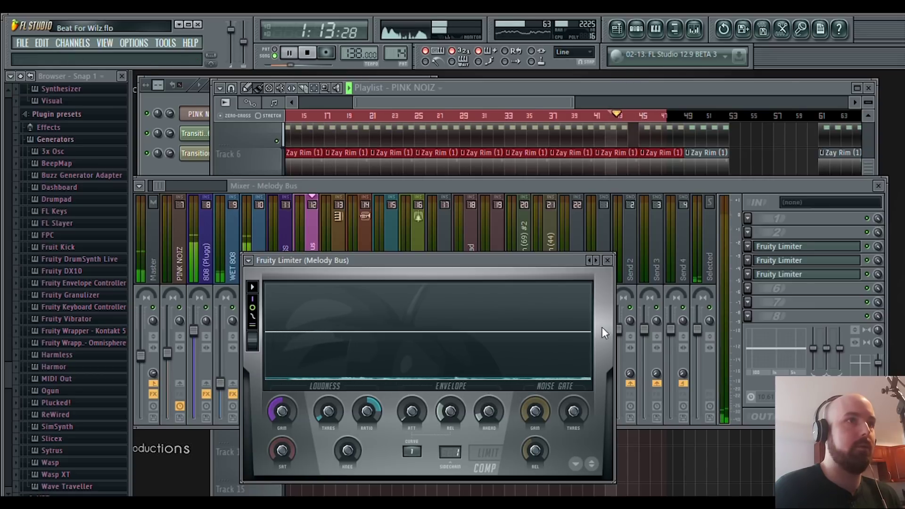
key(space)
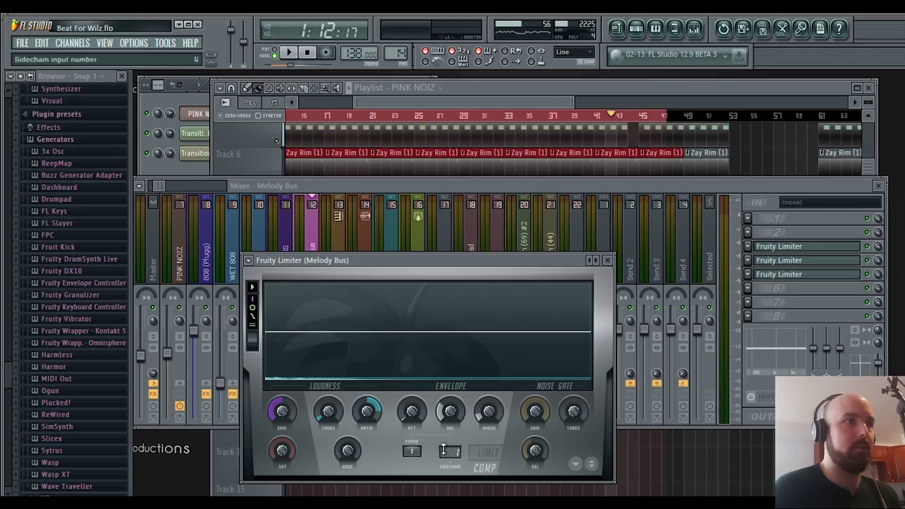
key(space)
drag(328, 412, 328, 395)
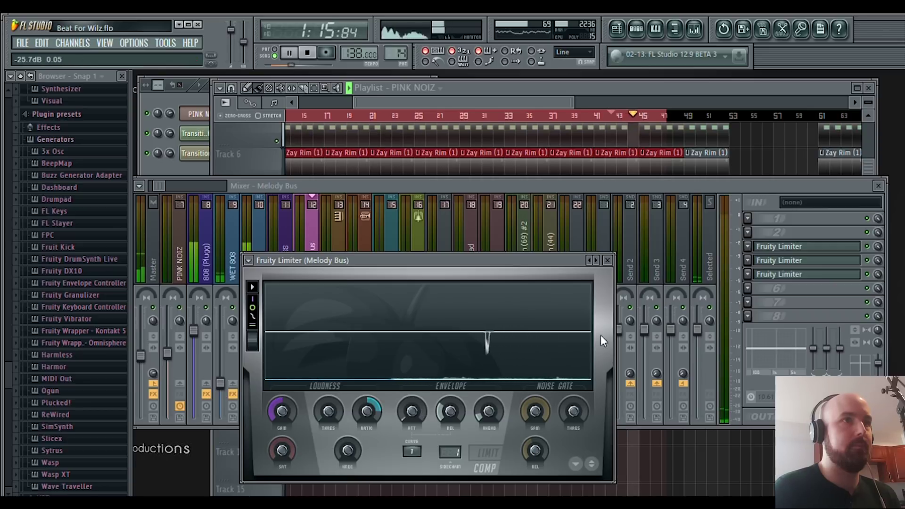
click(607, 260)
key(space)
- Audition the third Melody Bus limiter, set its release to 30.85 ms and threshold to -5.6 dB, stop playback and close it
click(808, 275)
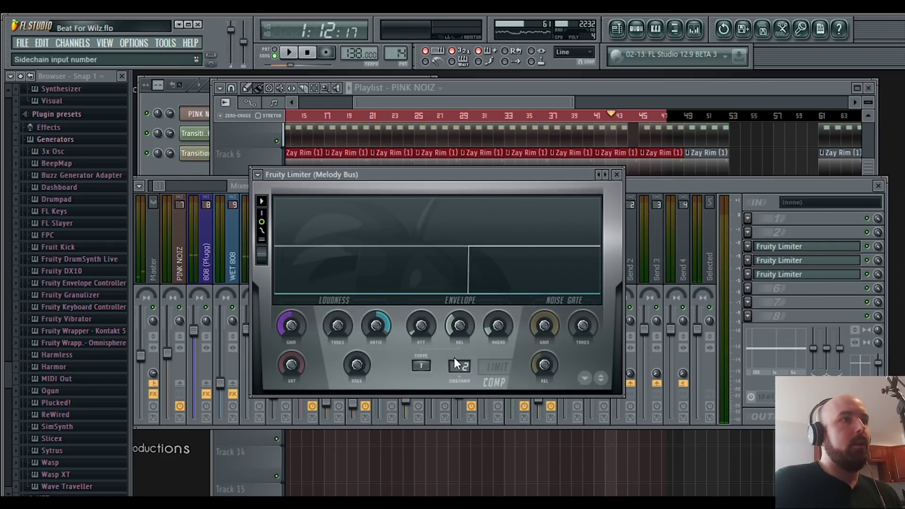
key(space)
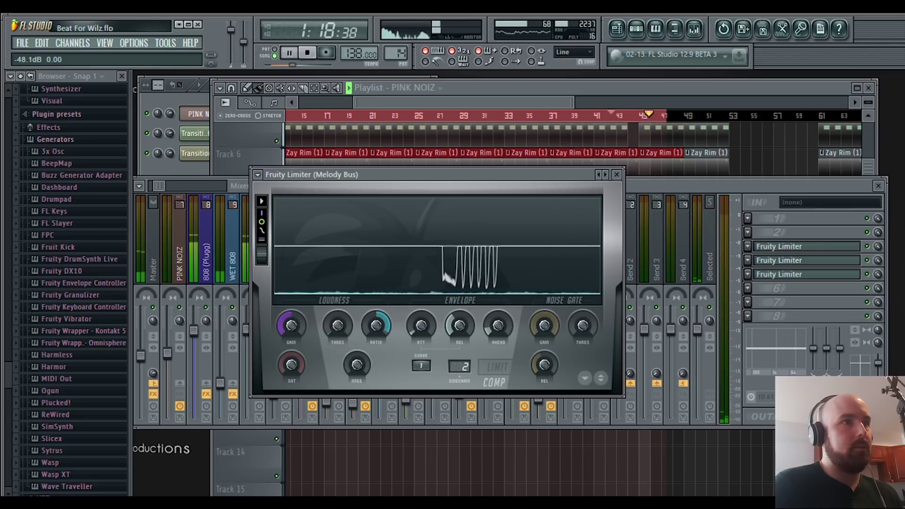
key(space)
key(space)
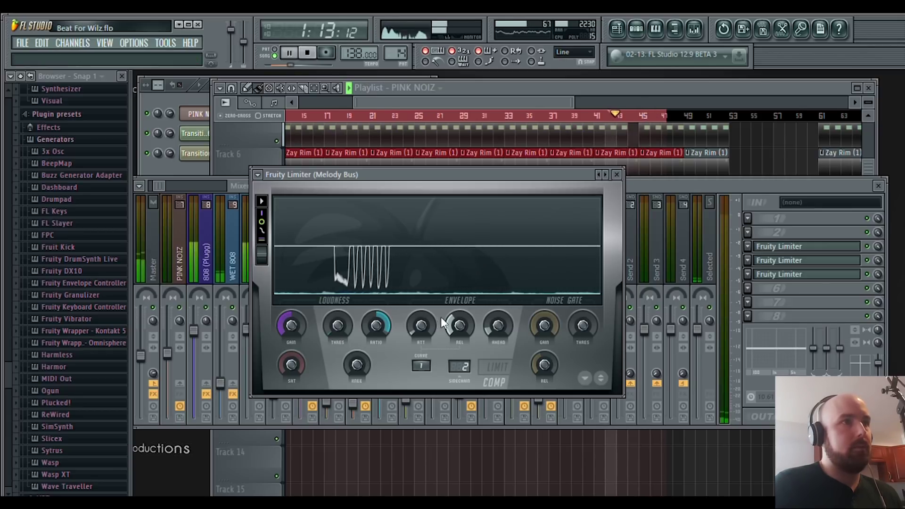
drag(446, 324, 457, 327)
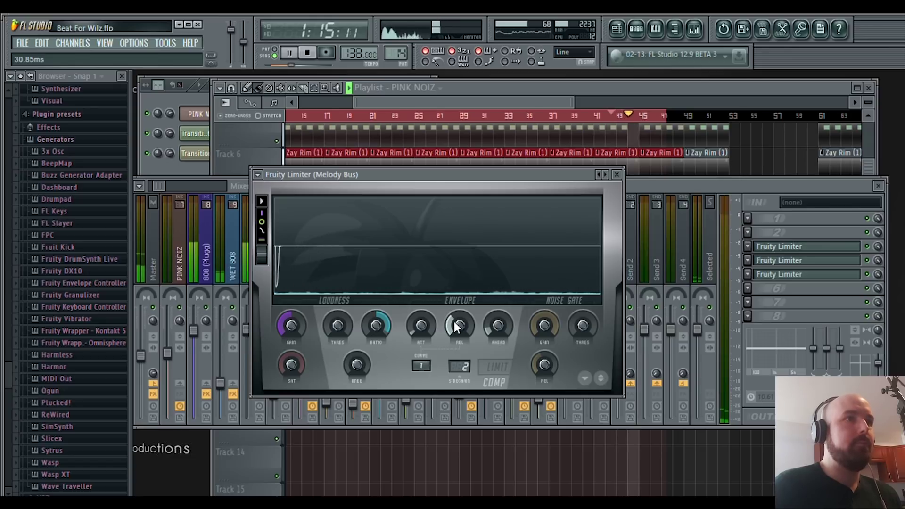
key(space)
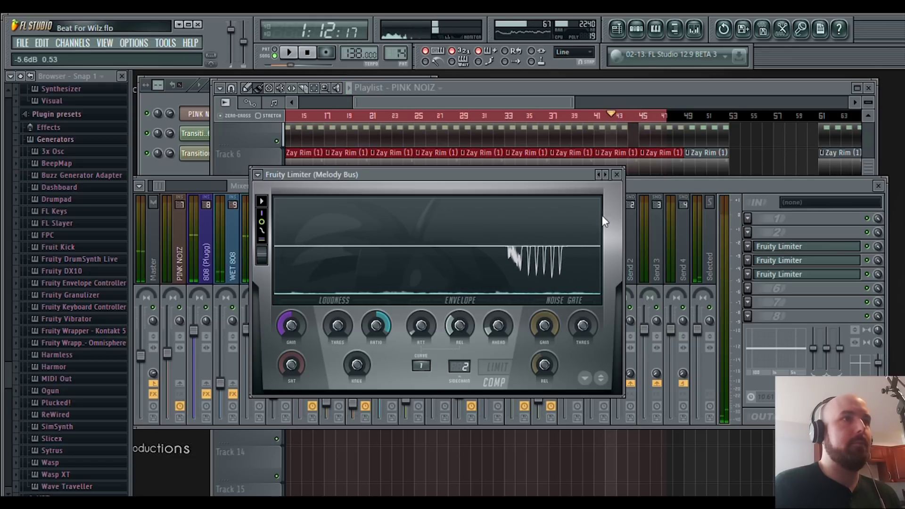
click(617, 175)
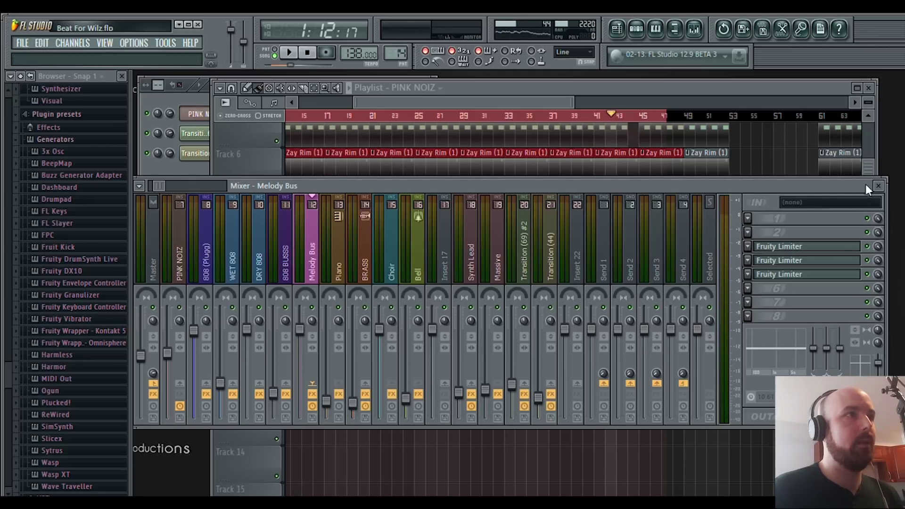
- Bring the first mixer tracks into view, close the mixer and look over the playlist arrangement
drag(160, 186, 142, 184)
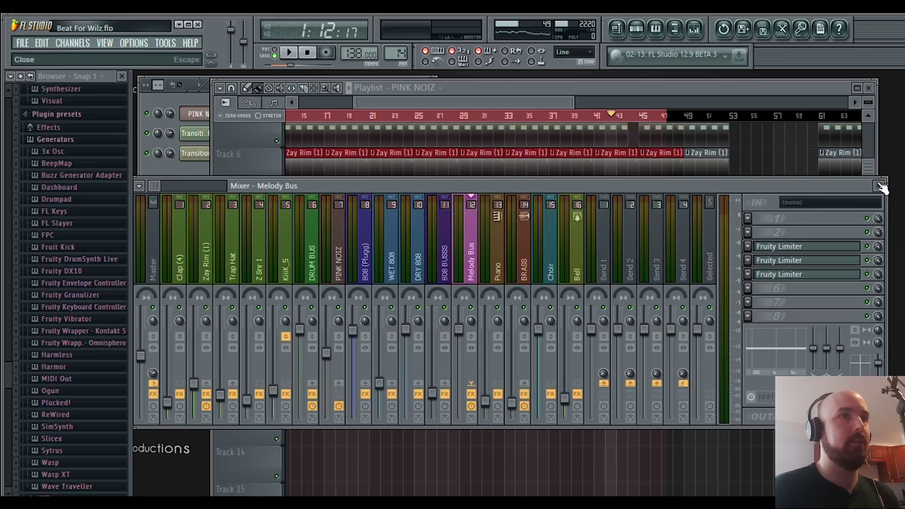
click(879, 187)
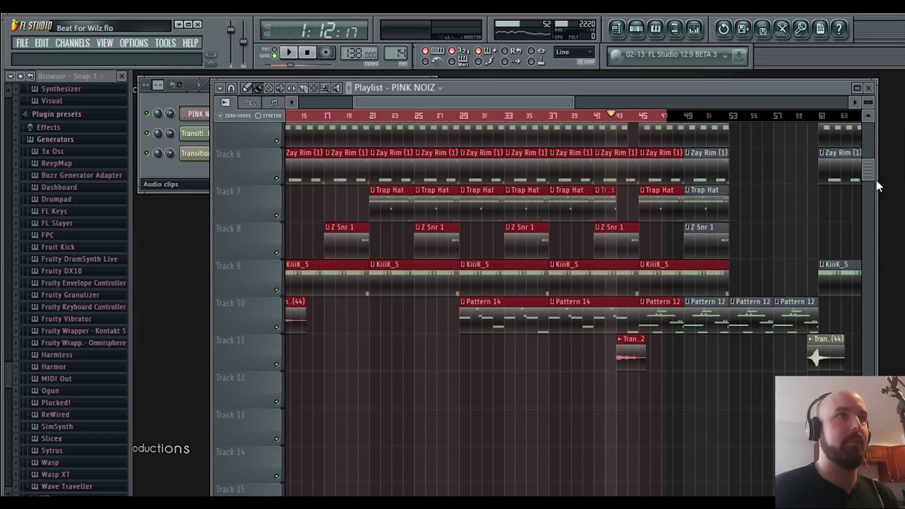
drag(575, 107, 725, 103)
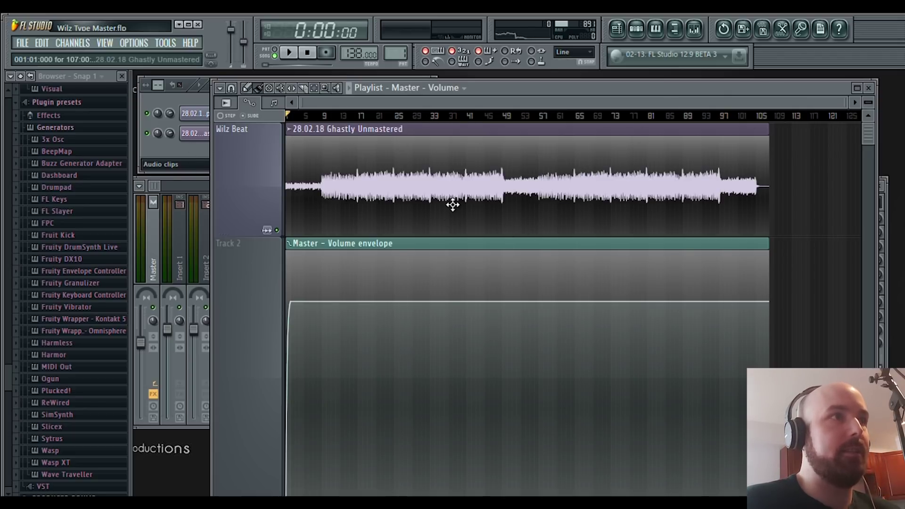
- Play the unmastered track in the Wilz Type Master project, bring up the mixer, stop playback and reposition the mixer window
click(292, 53)
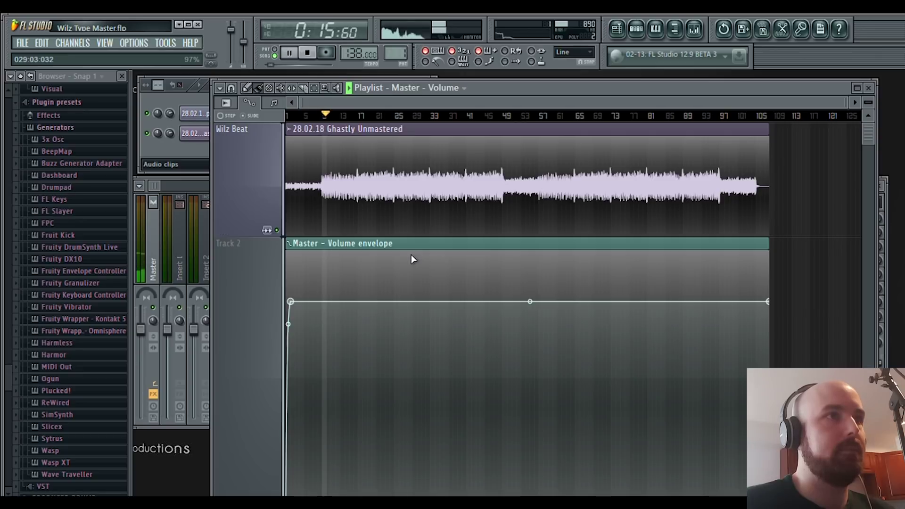
click(154, 186)
key(space)
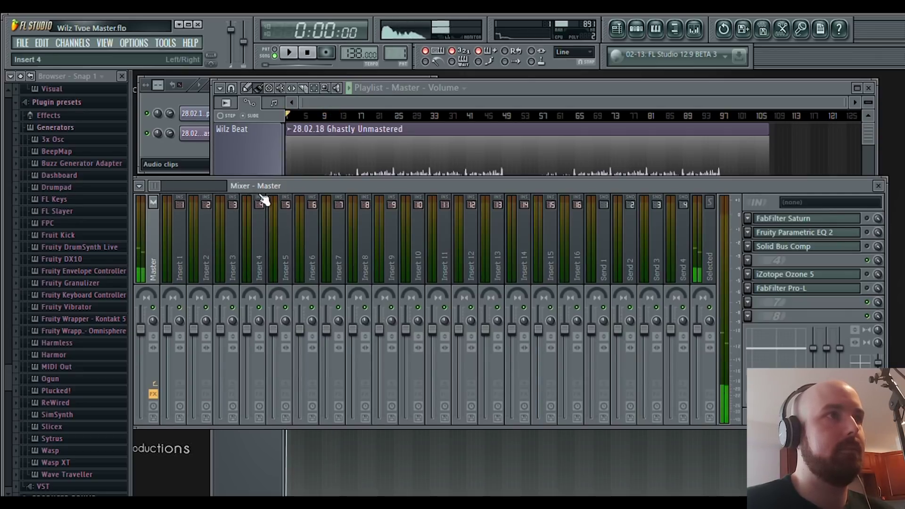
mouse_move(509, 178)
mouse_down()
mouse_move(494, 200)
mouse_move(498, 188)
mouse_up()
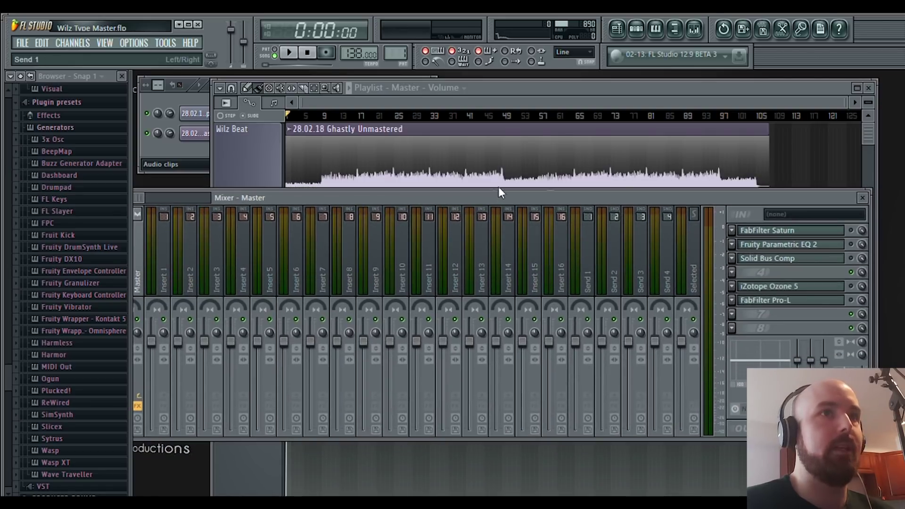
- Open FabFilter Saturn on the Master track, enable the effect and start playback
click(828, 232)
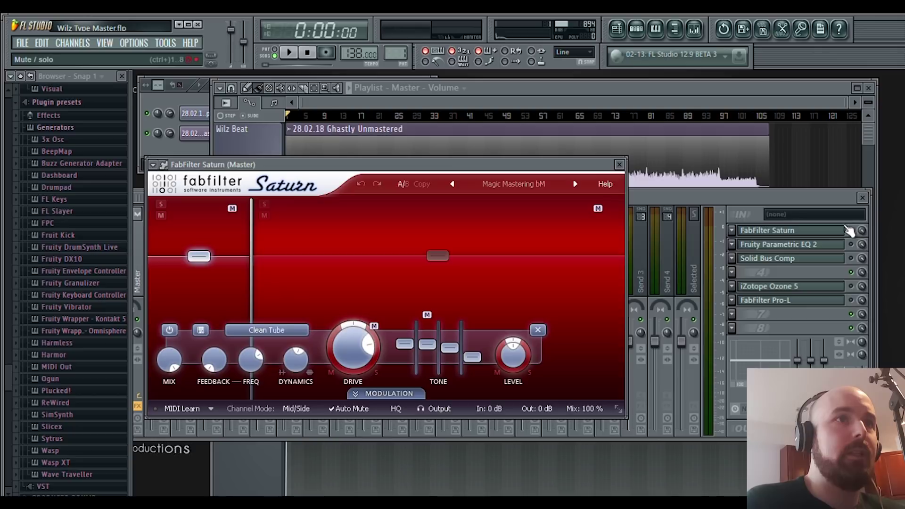
click(848, 231)
click(774, 232)
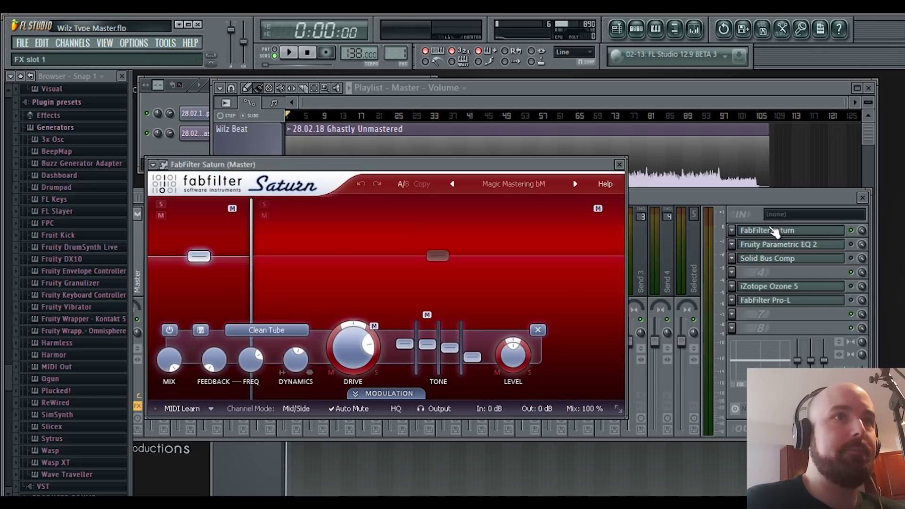
key(space)
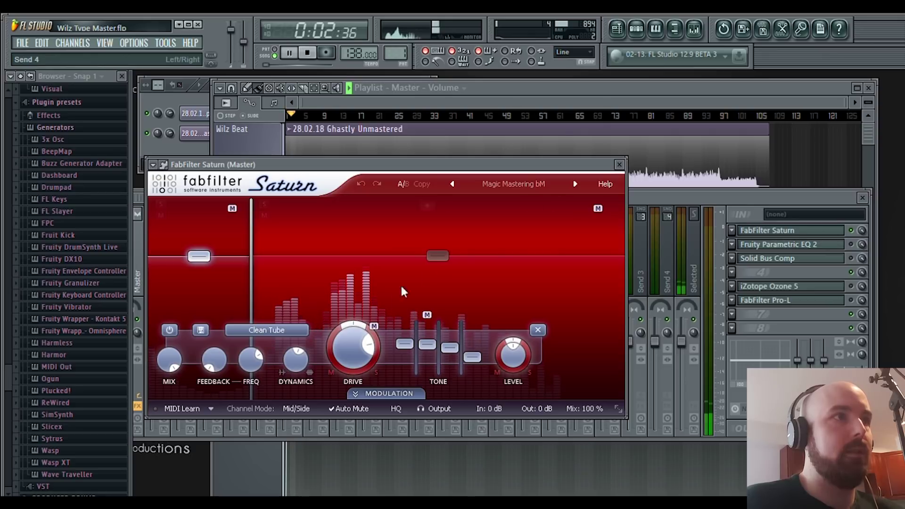
- Set Saturn's band 2 mix to 17.59 % and band 1 mix to 62.92 %, close the plugin and stop playback
click(437, 256)
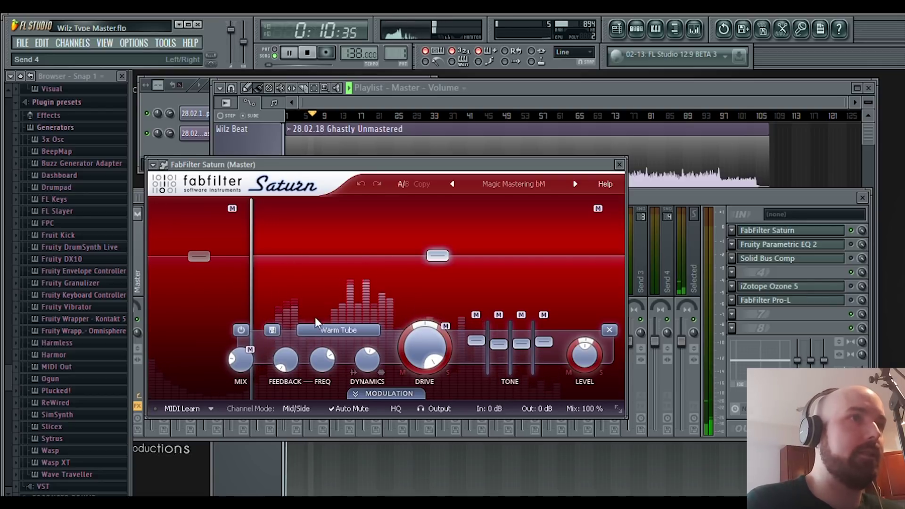
drag(238, 360, 239, 366)
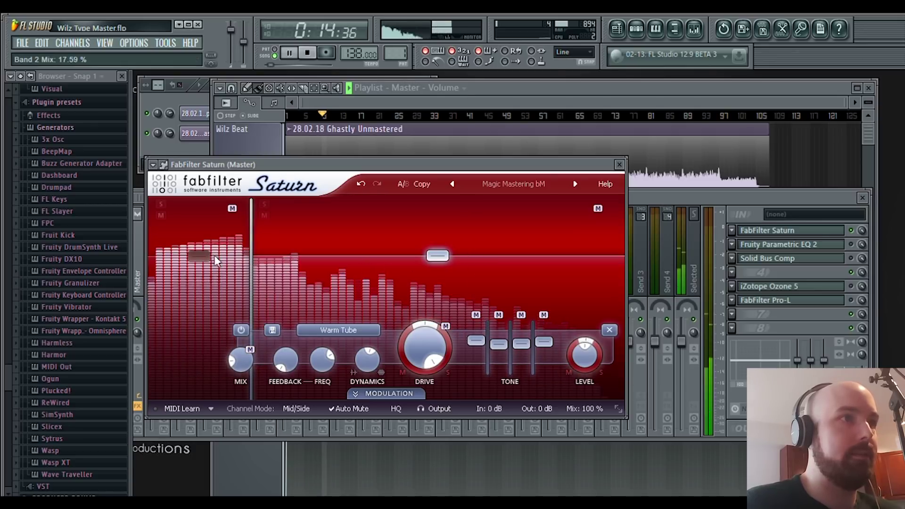
click(199, 256)
drag(183, 357, 166, 338)
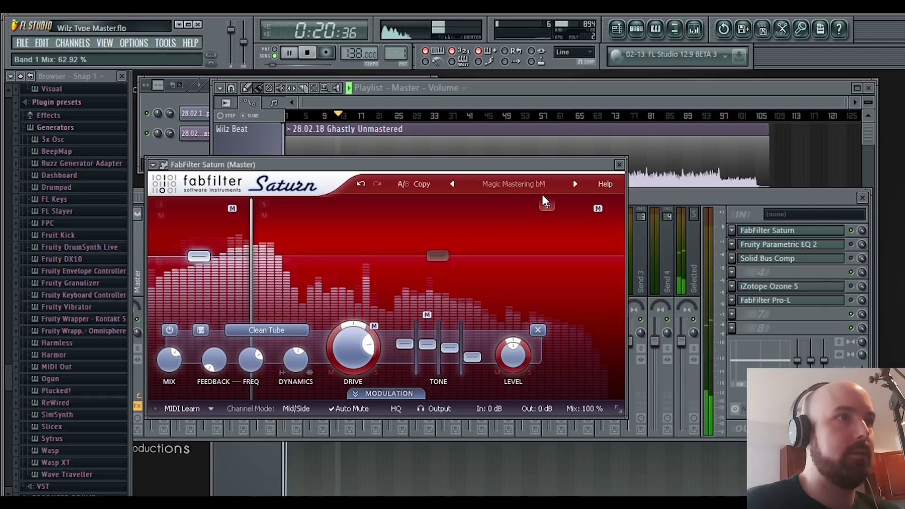
click(620, 164)
key(space)
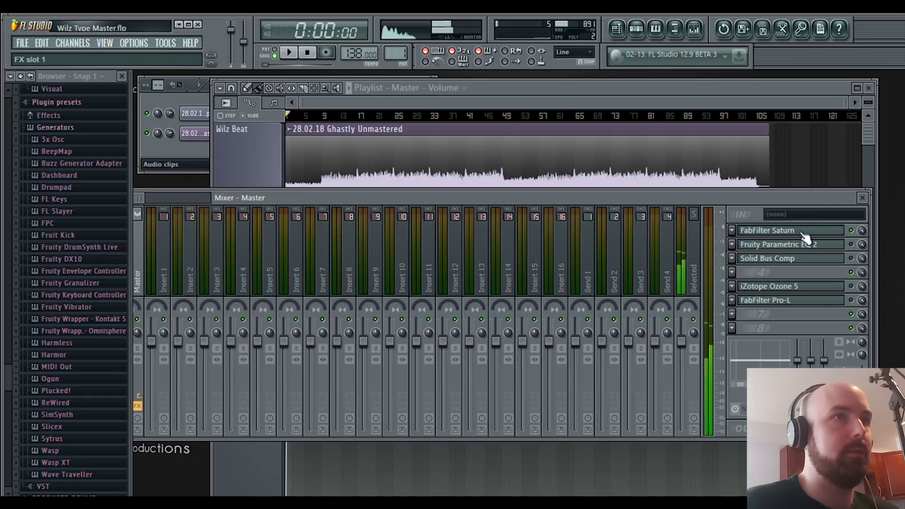
- Review the Master's Fruity Parametric EQ 2 curve and load the Mix Glue preset in Solid Bus Comp
click(821, 245)
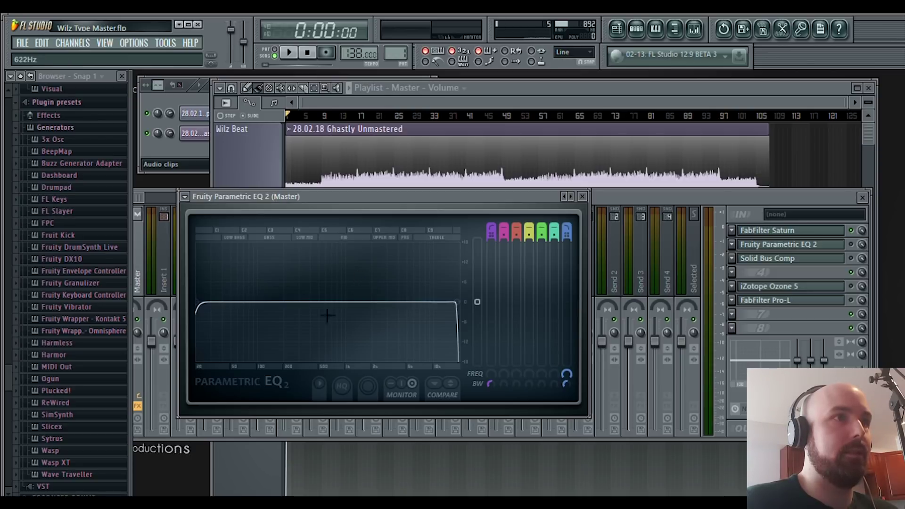
click(581, 196)
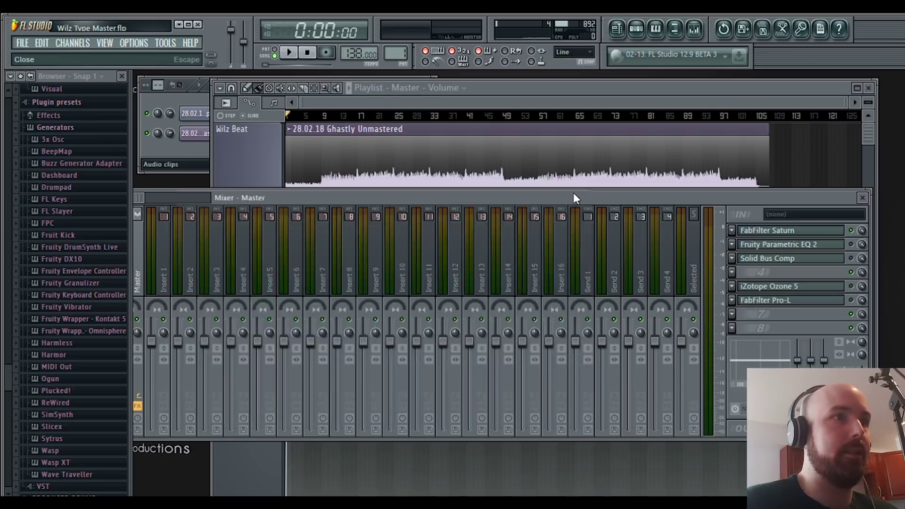
click(823, 259)
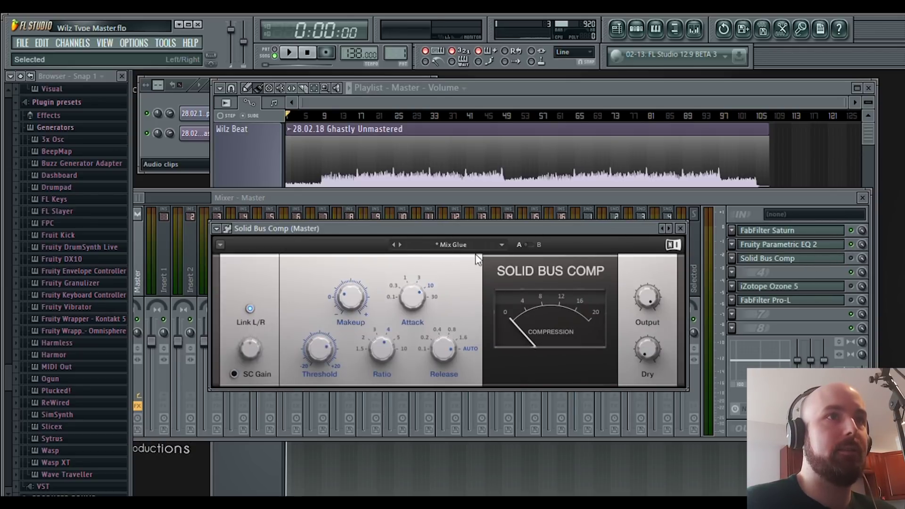
click(490, 247)
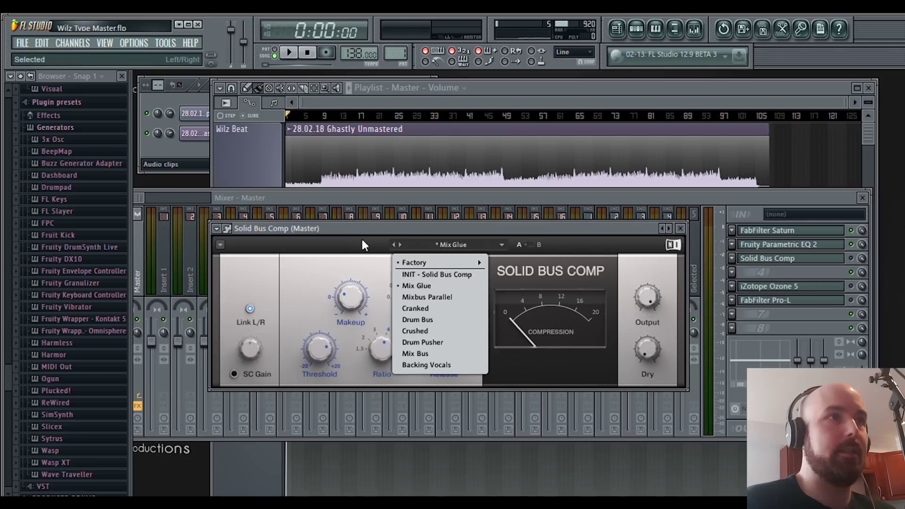
click(419, 284)
- Play the track from bar 17 and examine Solid Bus Comp's compression meter, restarting playback once
click(289, 52)
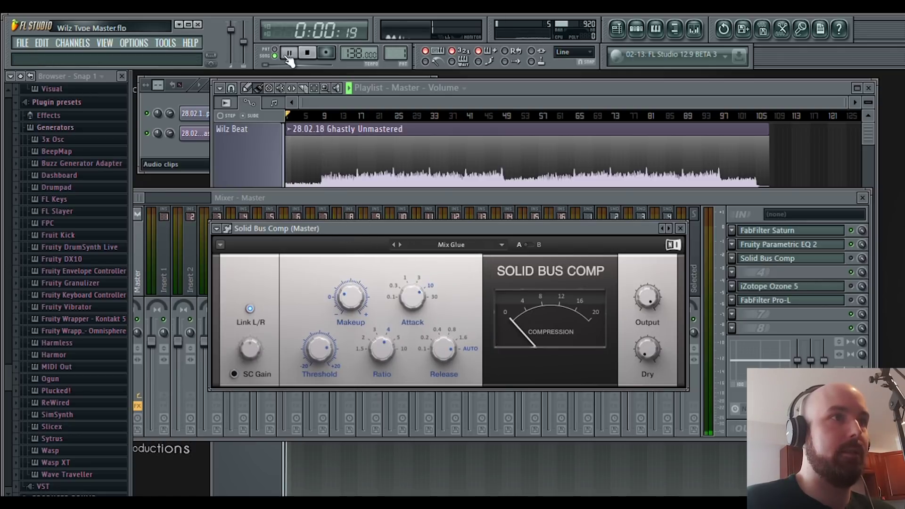
click(361, 116)
click(132, 195)
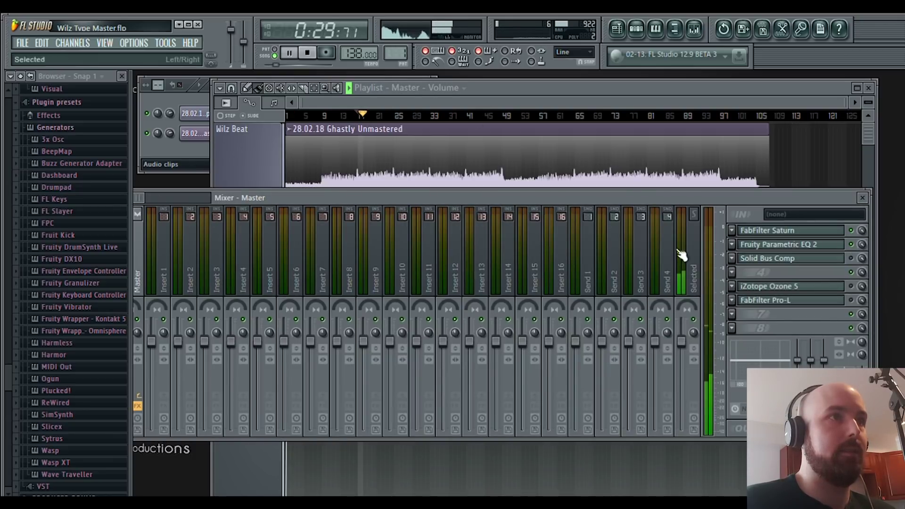
click(819, 259)
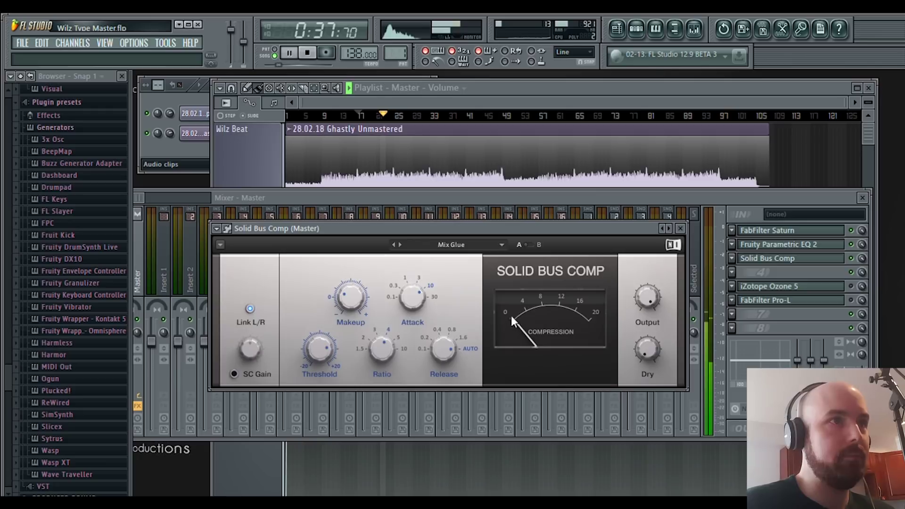
key(space)
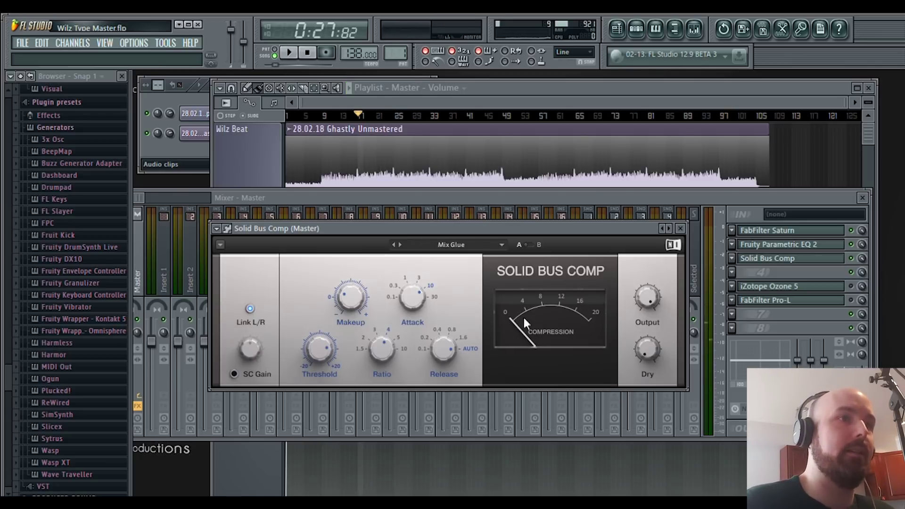
key(space)
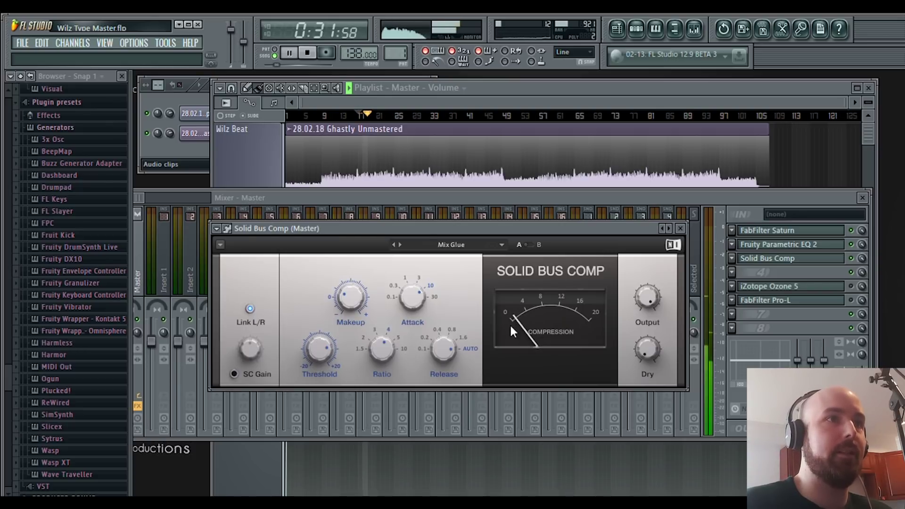
- Set Solid Bus Comp's threshold to 4.5 dB, replaying from bar 17 to check the compression
key(space)
drag(332, 341, 318, 347)
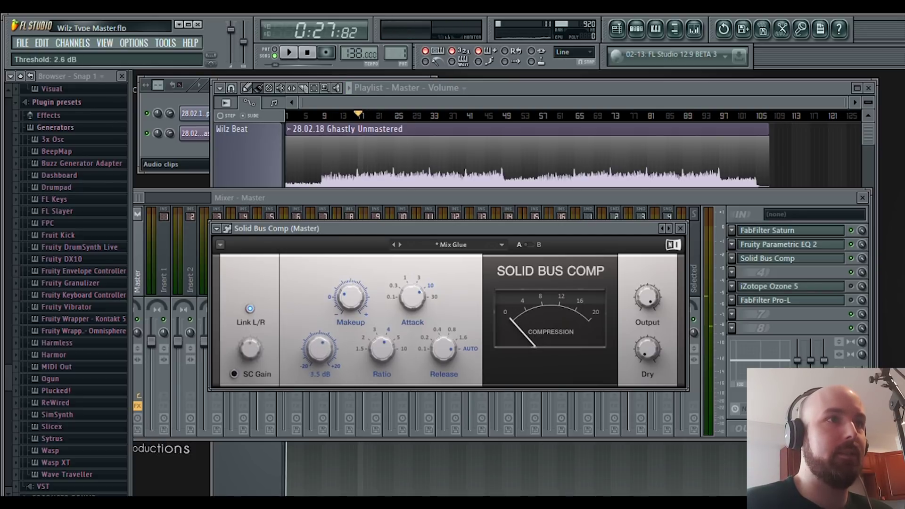
key(space)
scroll(313, 346, up, 2)
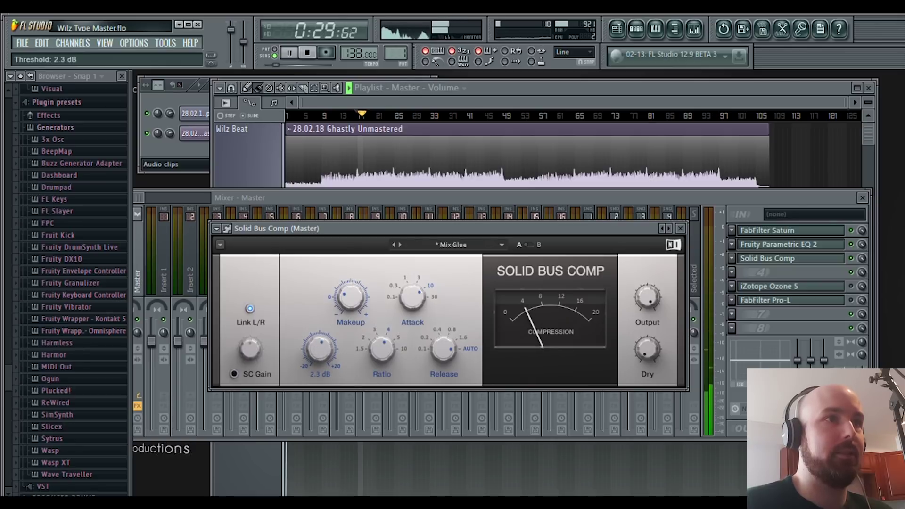
scroll(313, 348, up, 3)
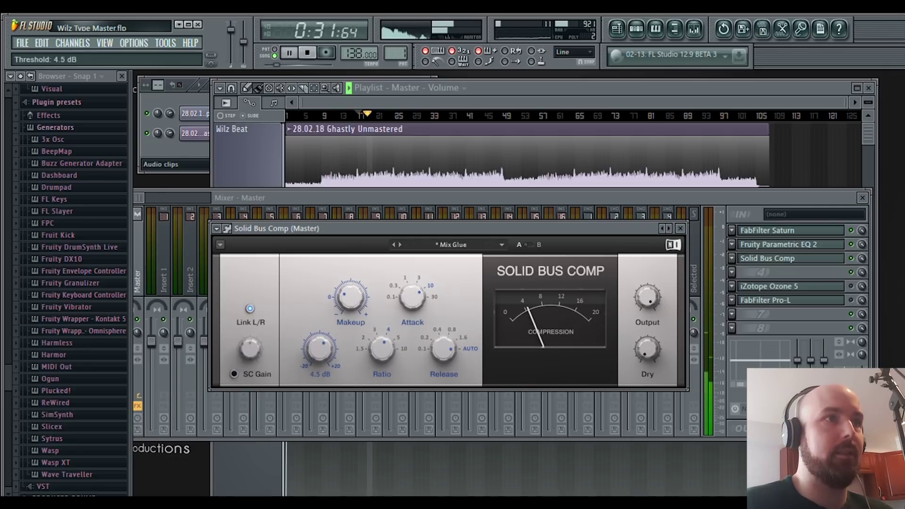
- Raise Solid Bus Comp's threshold to 11.4 dB during playback, stop the track and close the compressor
key(space)
scroll(313, 347, up, 6)
key(space)
drag(313, 347, 313, 339)
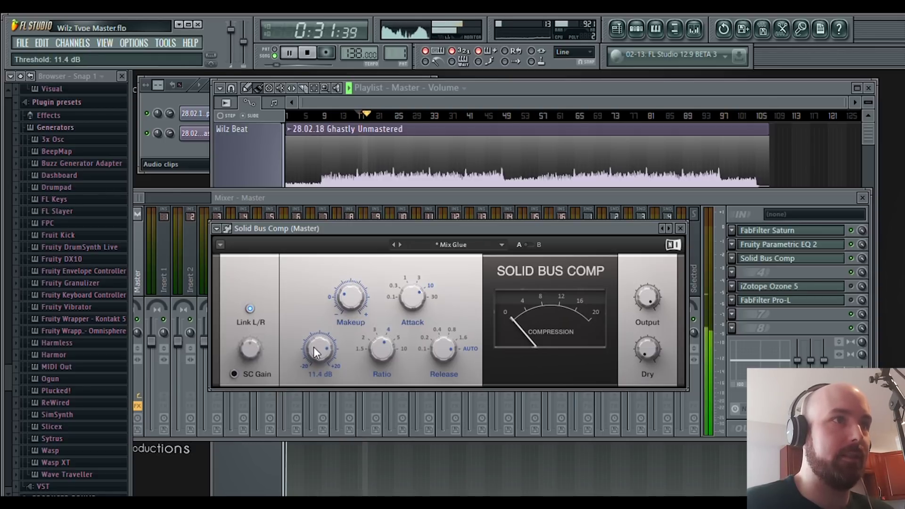
key(space)
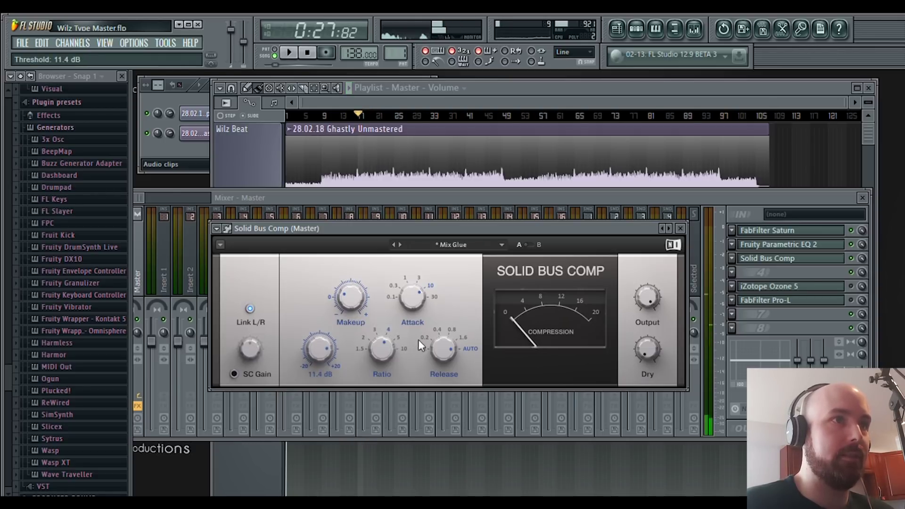
click(680, 228)
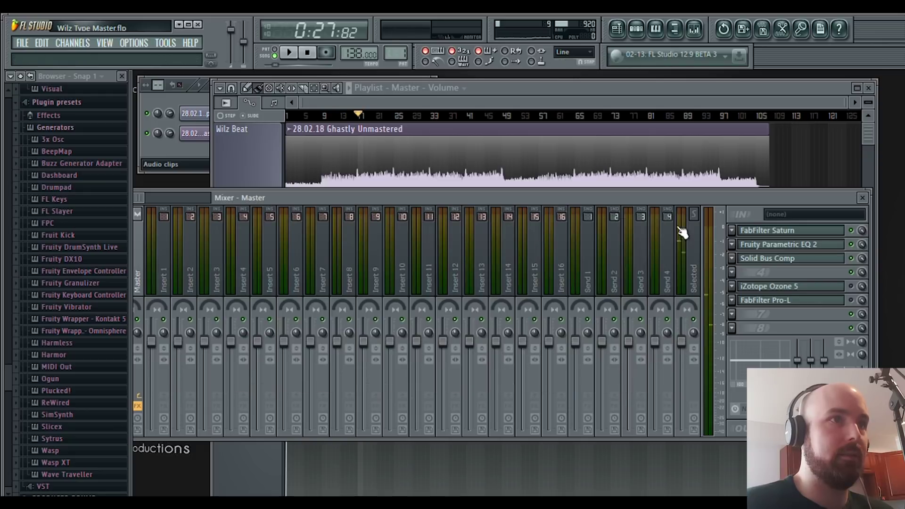
- Open the Equalizer in the Master's iZotope Ozone 5 and compare its Stereo and Mid/Side configurations, ending on Mid/Side
click(833, 287)
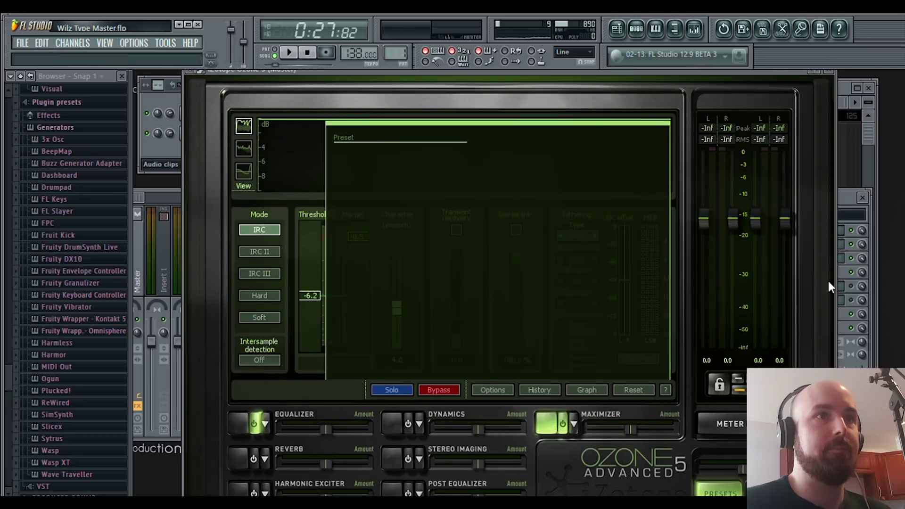
click(643, 367)
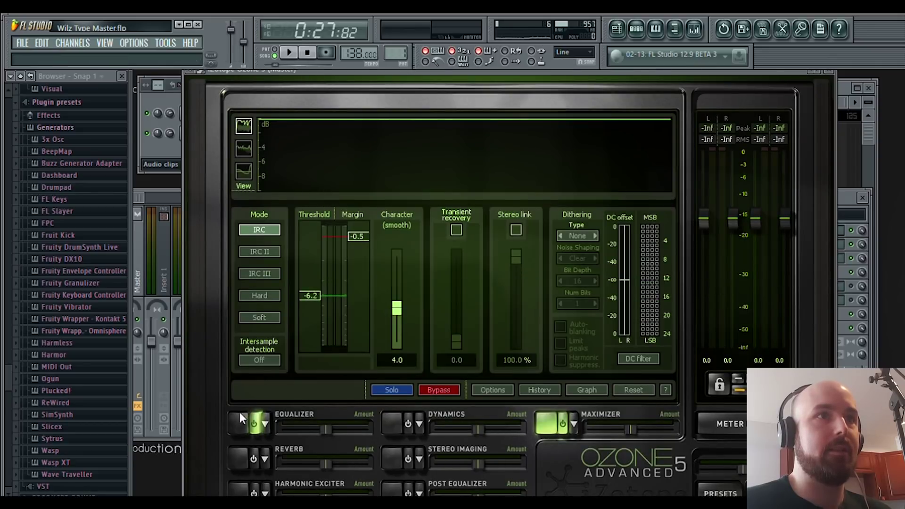
click(239, 412)
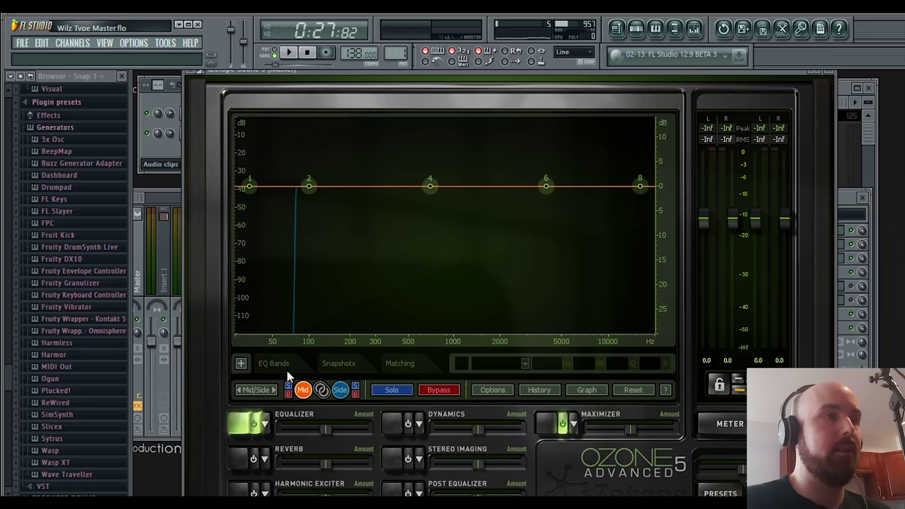
click(265, 385)
click(265, 386)
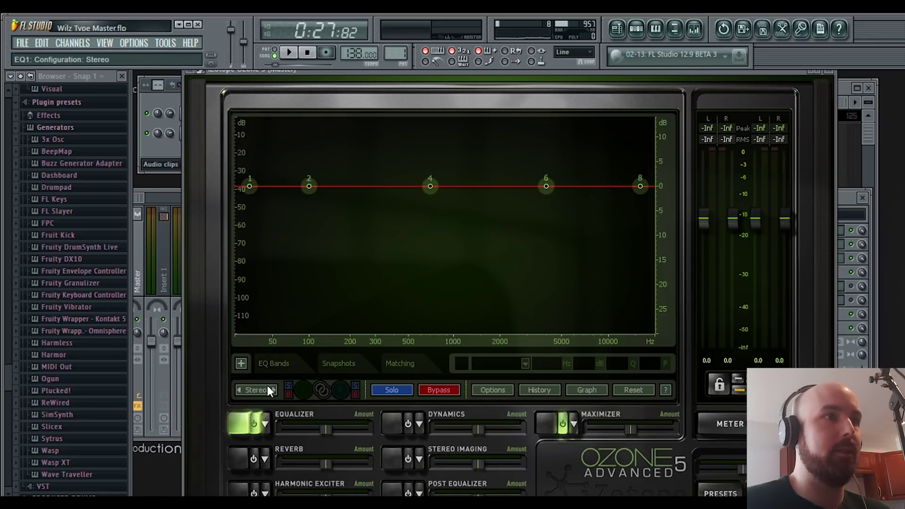
click(268, 386)
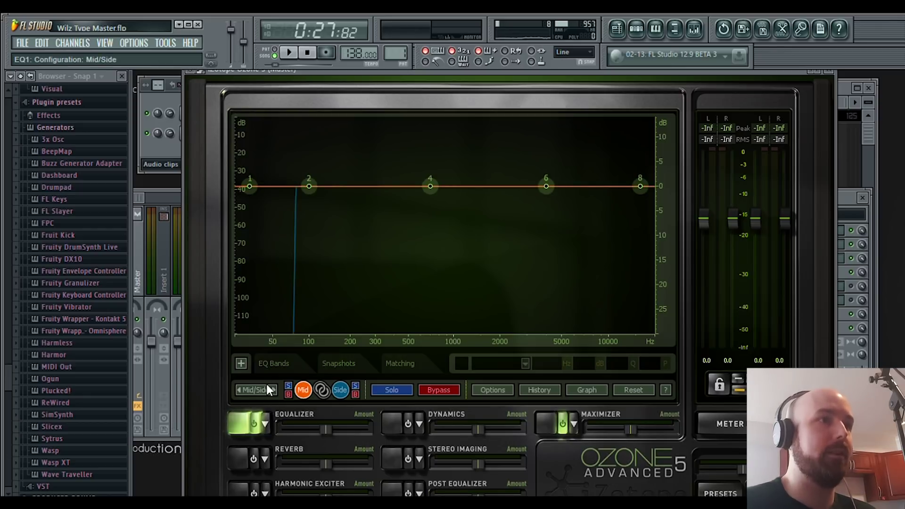
- Examine the Side channel's first EQ node and its highpass filter types, leaving Brickwall in place
click(337, 390)
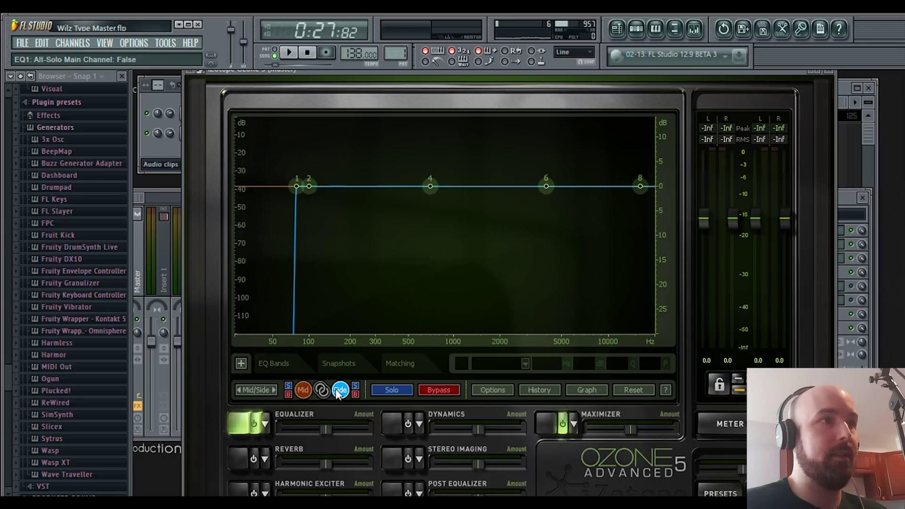
click(296, 186)
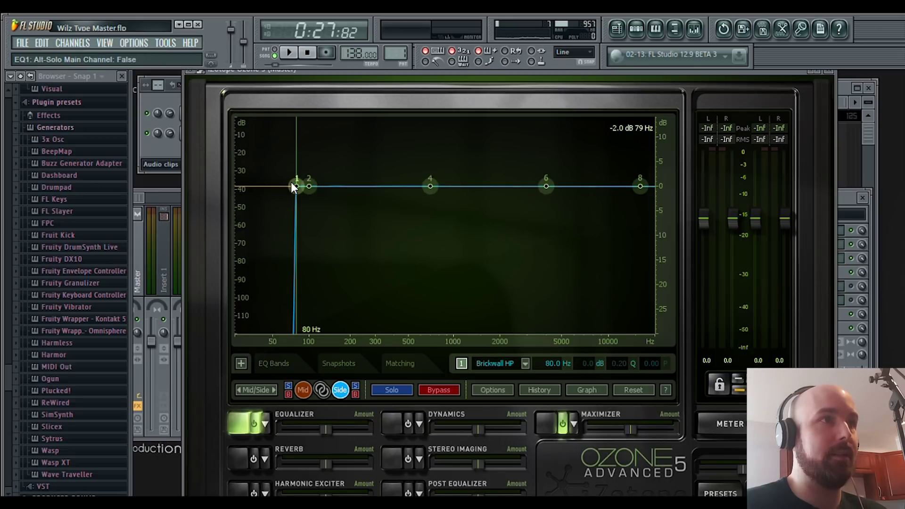
click(520, 361)
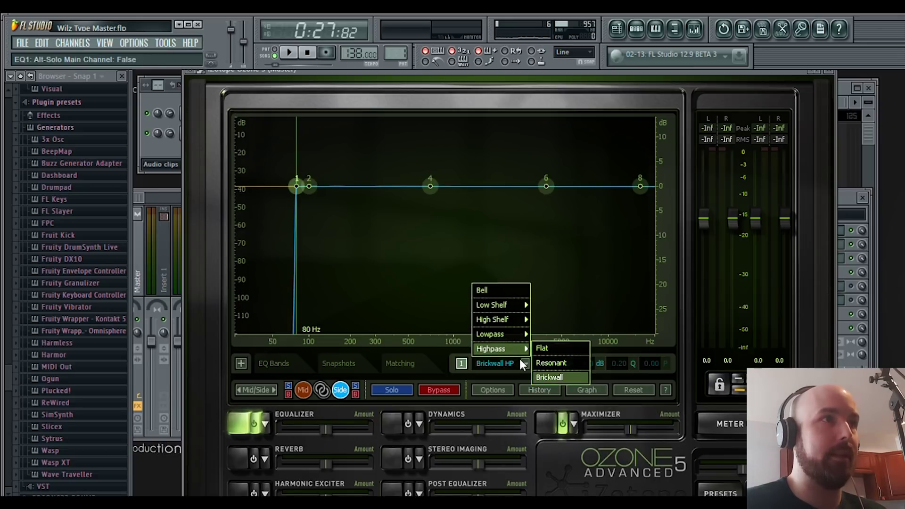
click(290, 184)
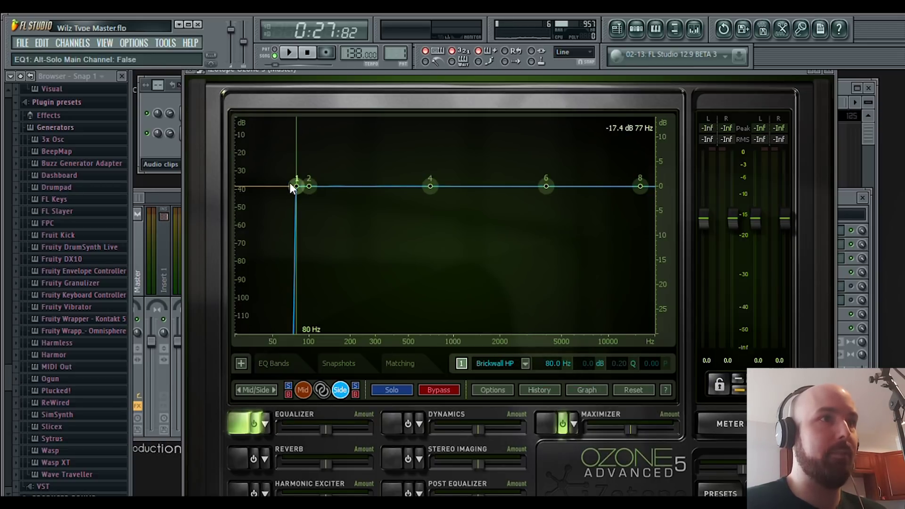
- Enable Ozone 5 on the Master, turn off its Maximizer and play the track to check the Side EQ's low cut
click(289, 52)
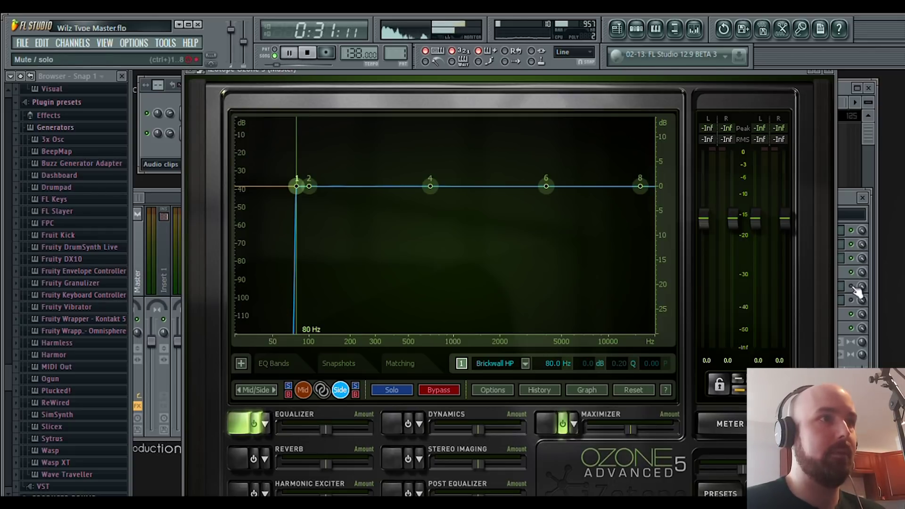
click(854, 227)
key(space)
click(442, 86)
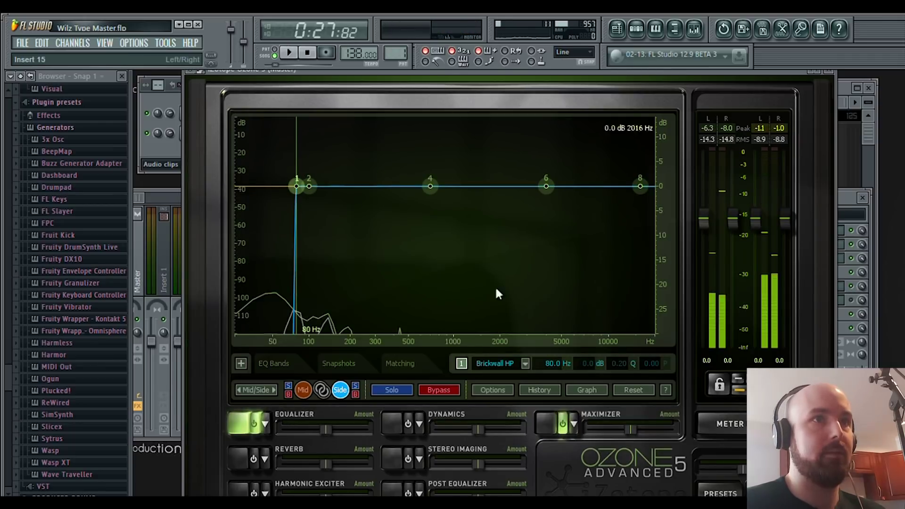
click(290, 53)
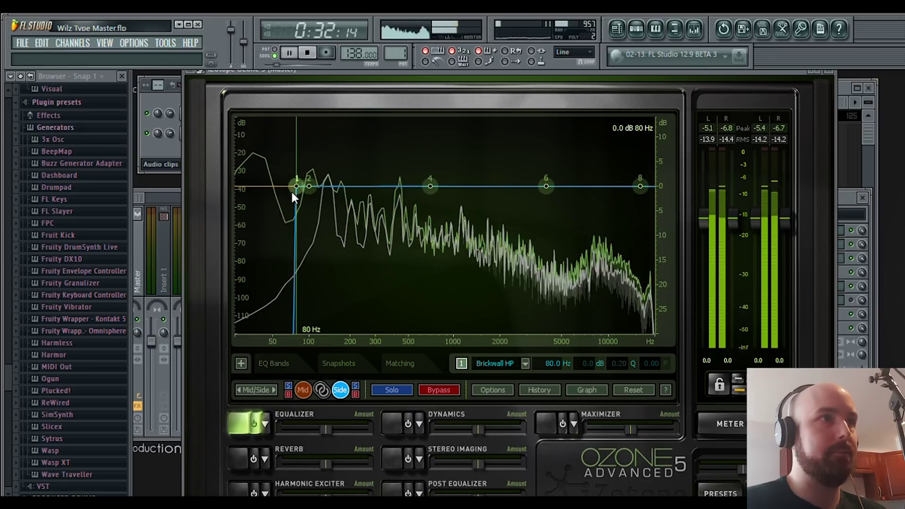
key(space)
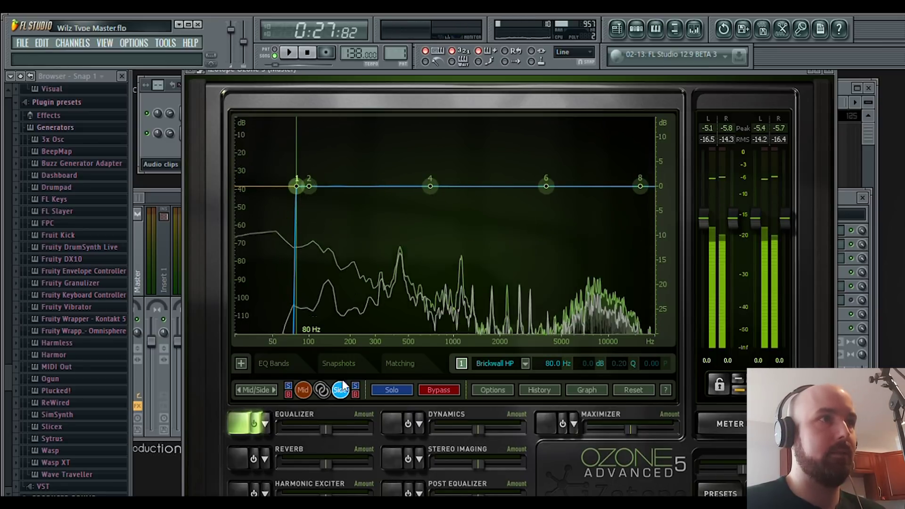
- Enable Ozone's Stereo Imaging with Stereoize on, setting the delay to 1.0 and band 1 width to -100 %
click(391, 454)
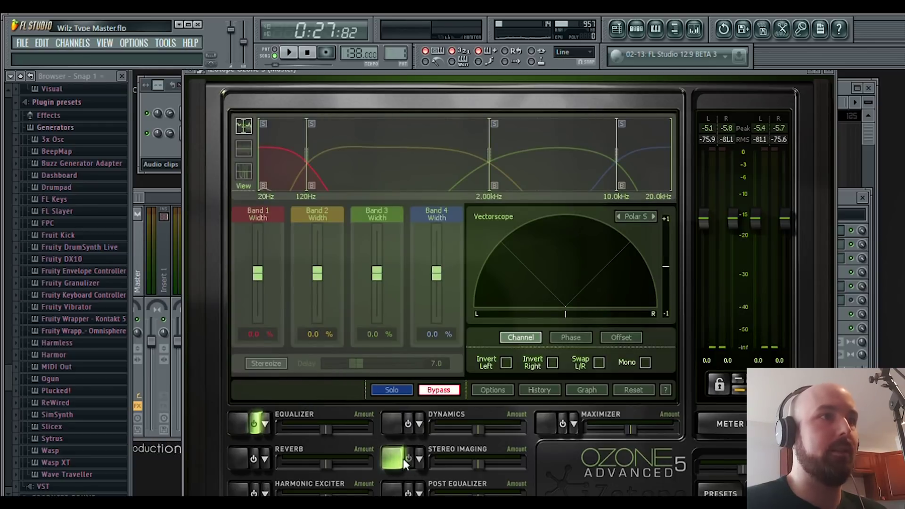
click(266, 363)
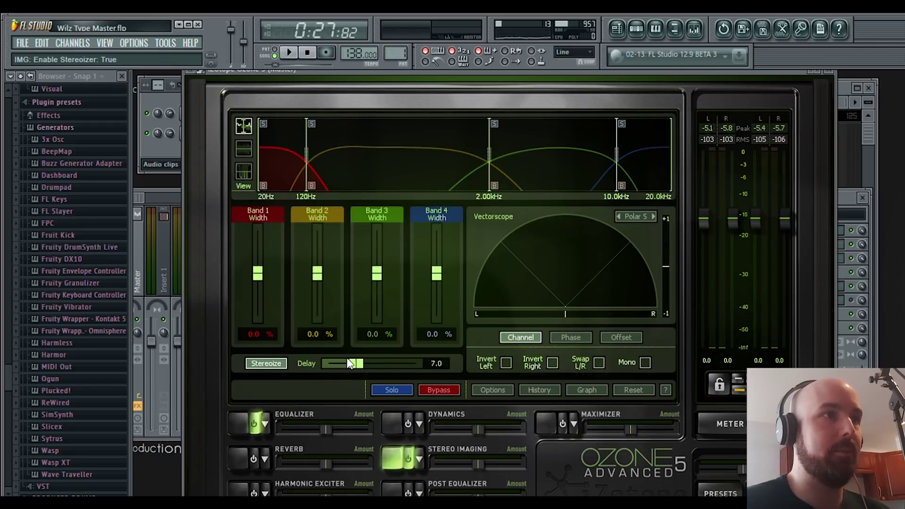
drag(350, 364, 302, 365)
drag(266, 281, 253, 340)
- Set the Stereo Imaging crossover between bands 1 and 2 to 90 Hz and play the track
drag(307, 188, 296, 188)
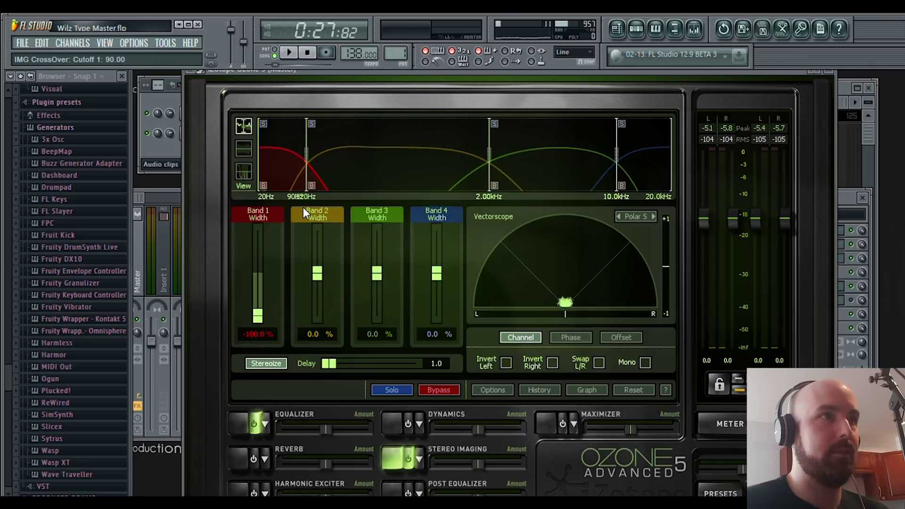
double_click(302, 196)
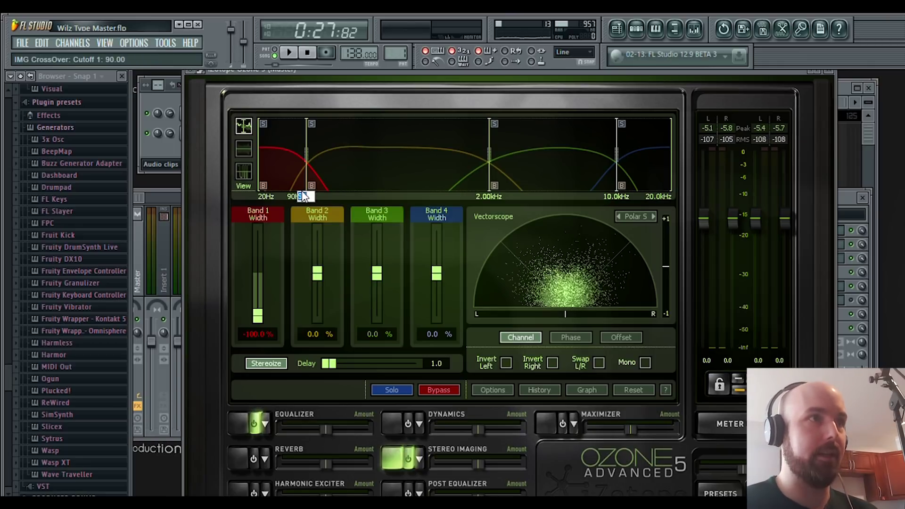
key(Return)
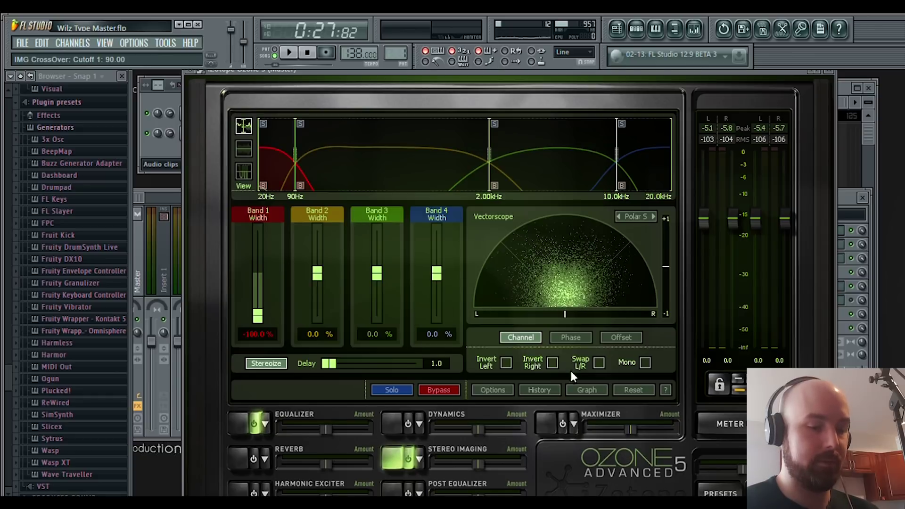
click(291, 52)
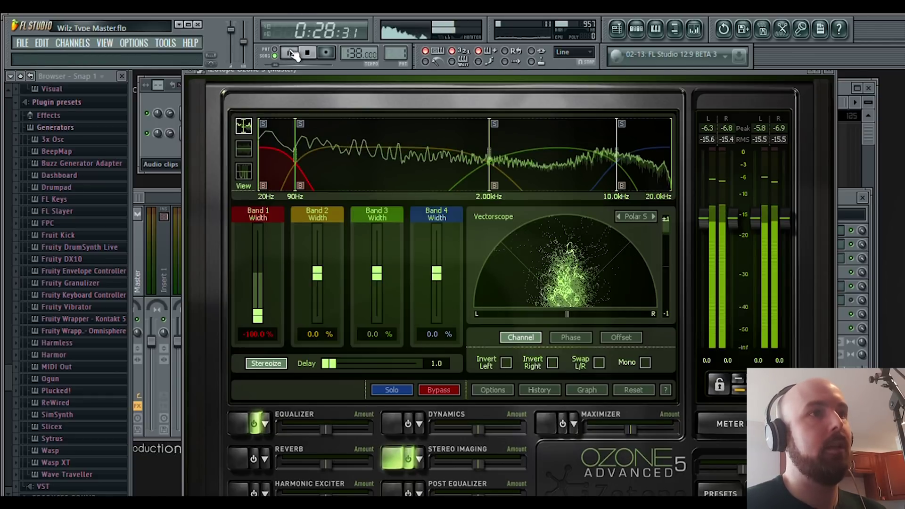
- Turn on Ozone's Maximizer, set its threshold to -5.4, stop playback and close the plugin
click(549, 424)
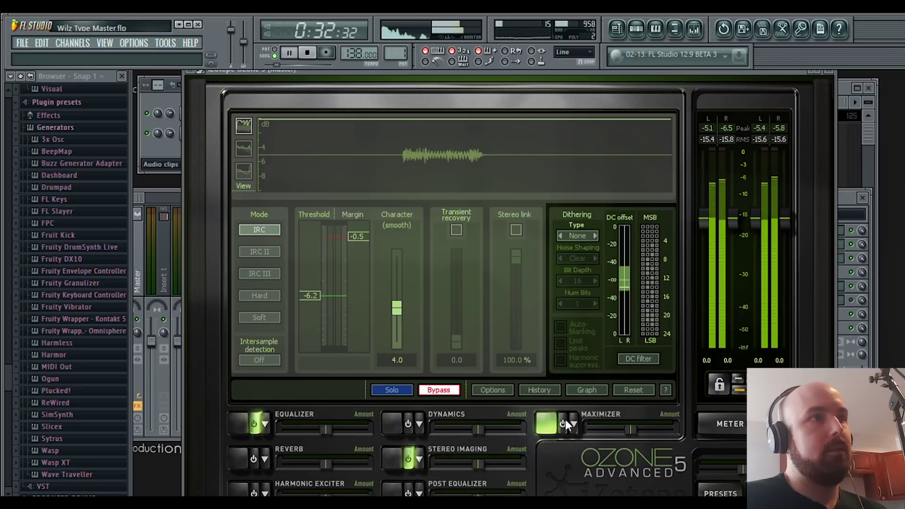
click(563, 424)
drag(307, 295, 307, 286)
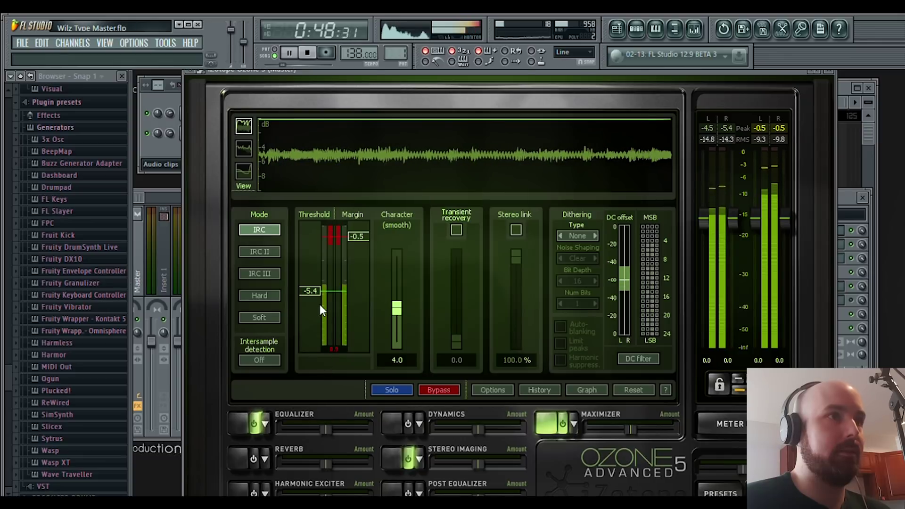
click(307, 53)
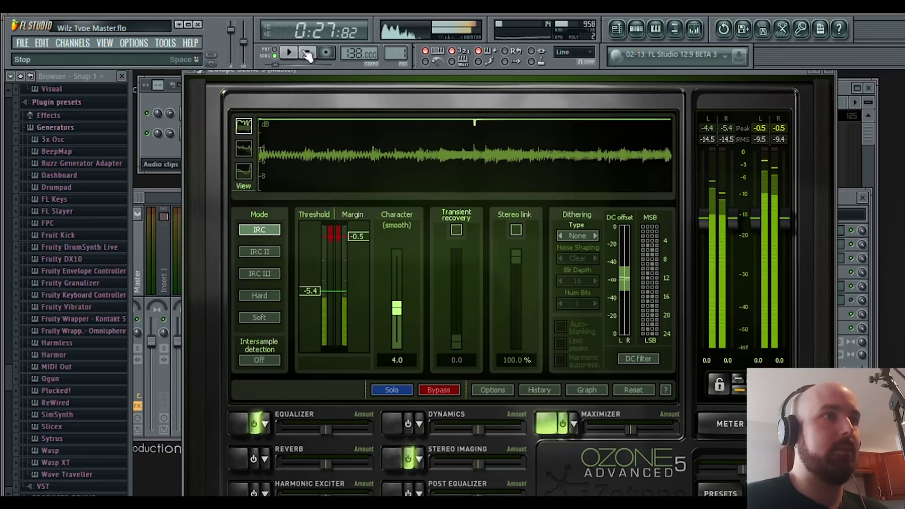
click(830, 73)
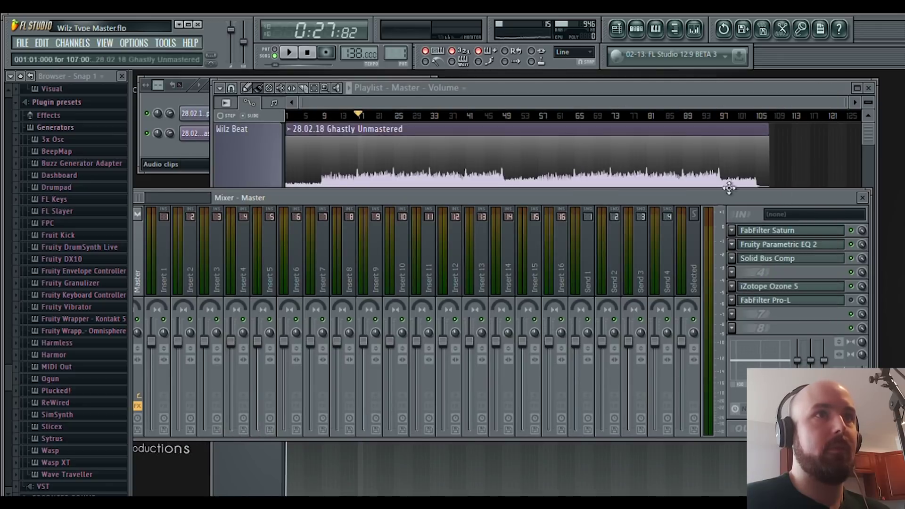
- Enable FabFilter Pro-L on the Master and open it to inspect its output level setting
click(779, 301)
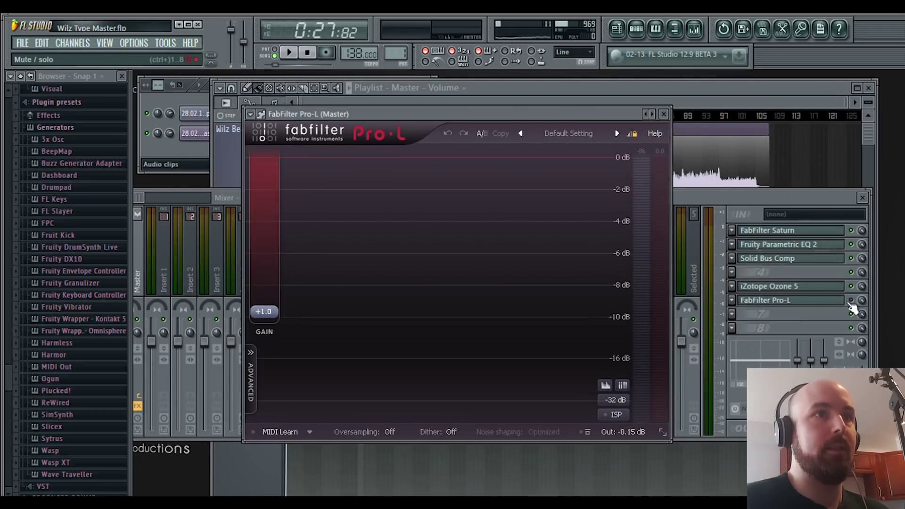
click(852, 302)
click(778, 300)
click(779, 301)
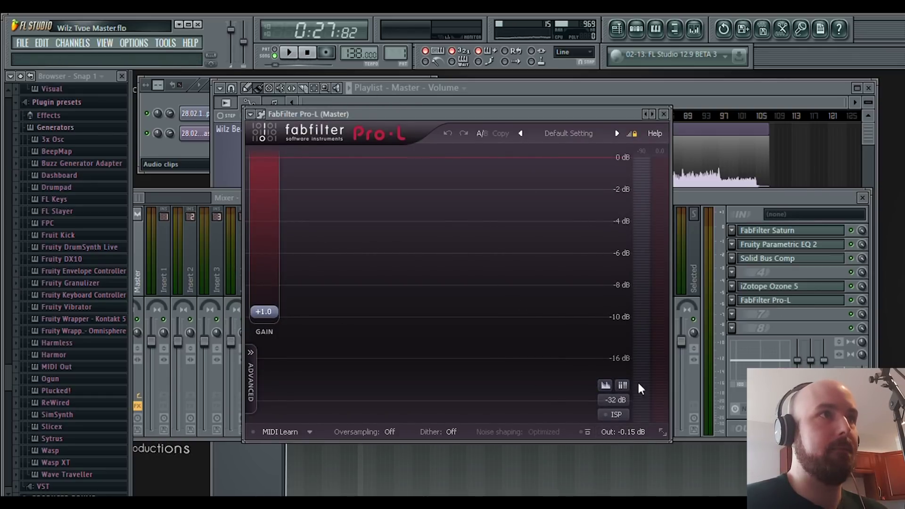
mouse_move(627, 428)
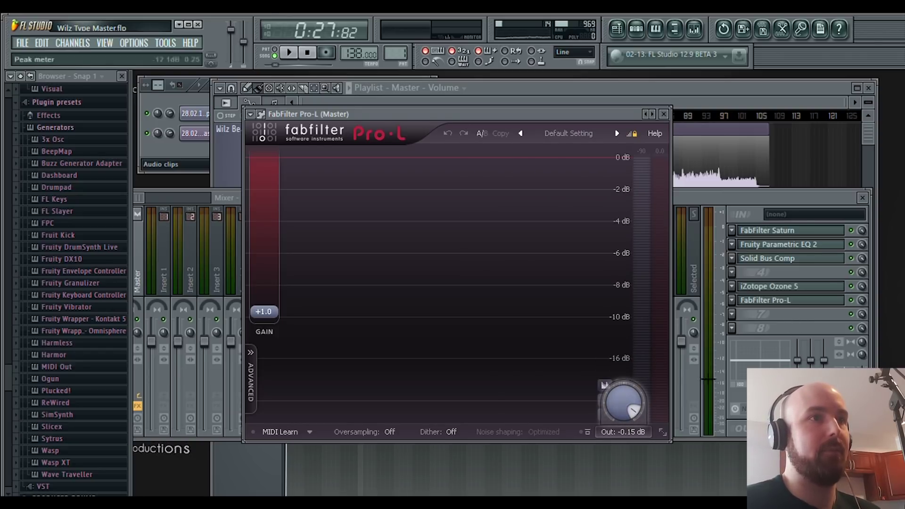
- Reopen iZotope Ozone 5 to review the Maximizer's margin setting, and close it
click(795, 289)
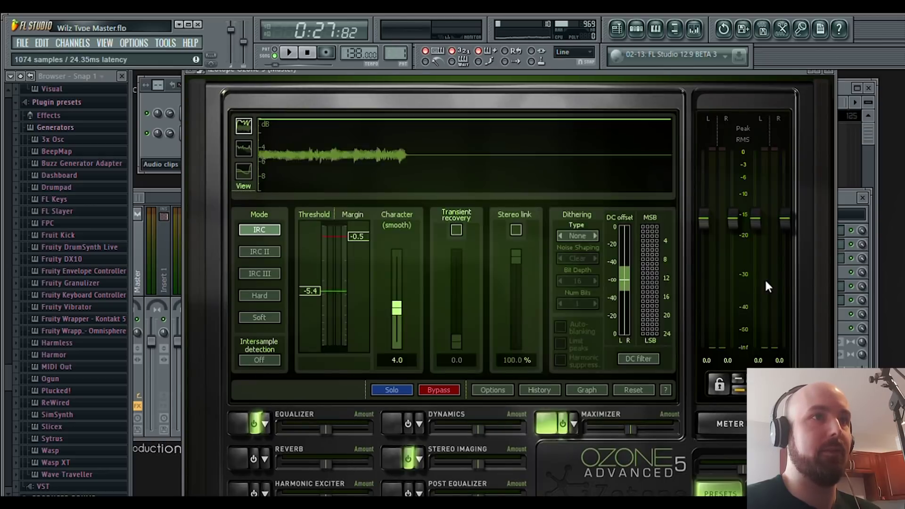
click(632, 368)
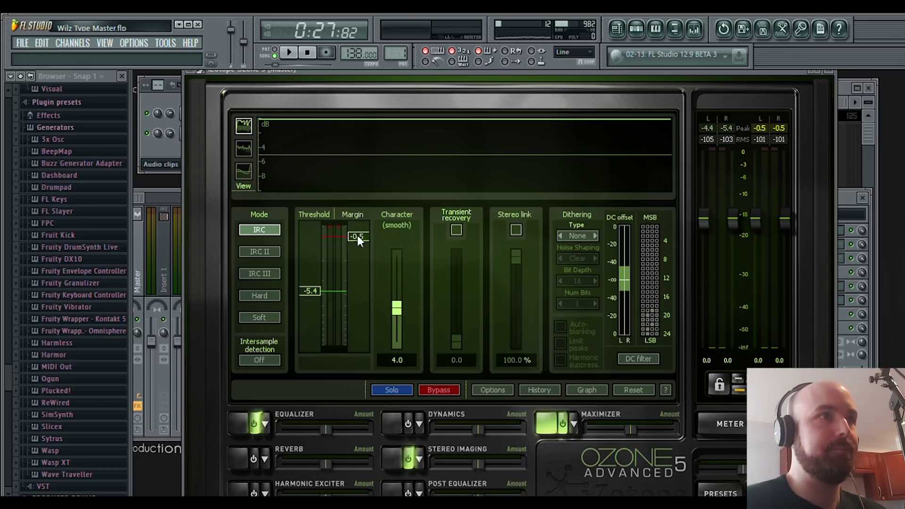
click(828, 71)
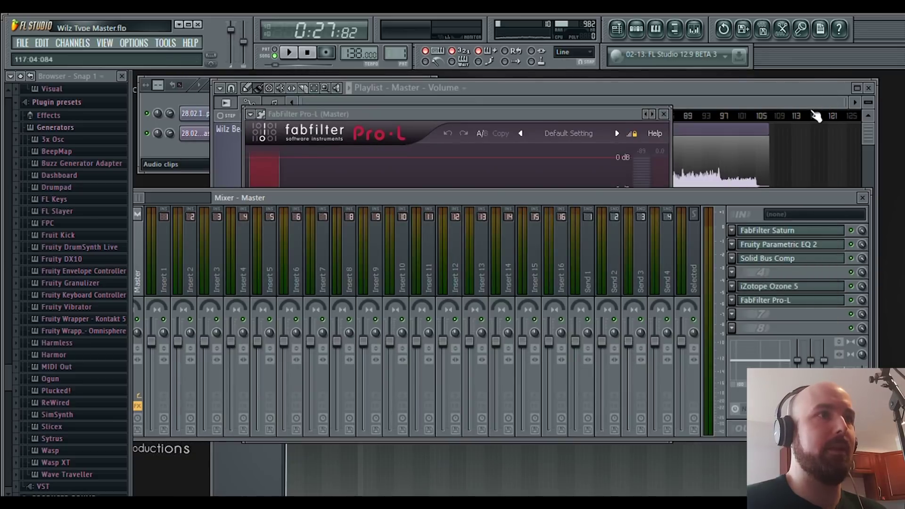
- Play the track while watching Pro-L's limiting display, close the limiter and stop playback
drag(530, 111, 534, 103)
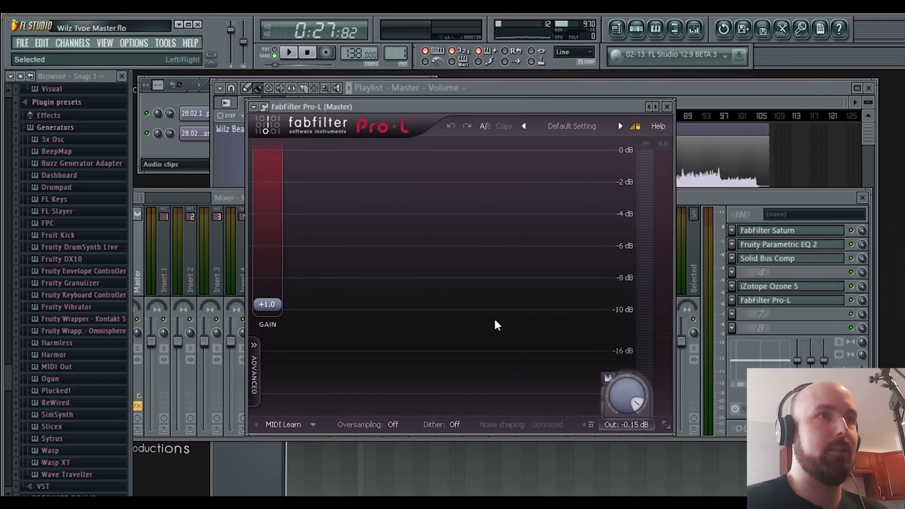
click(290, 51)
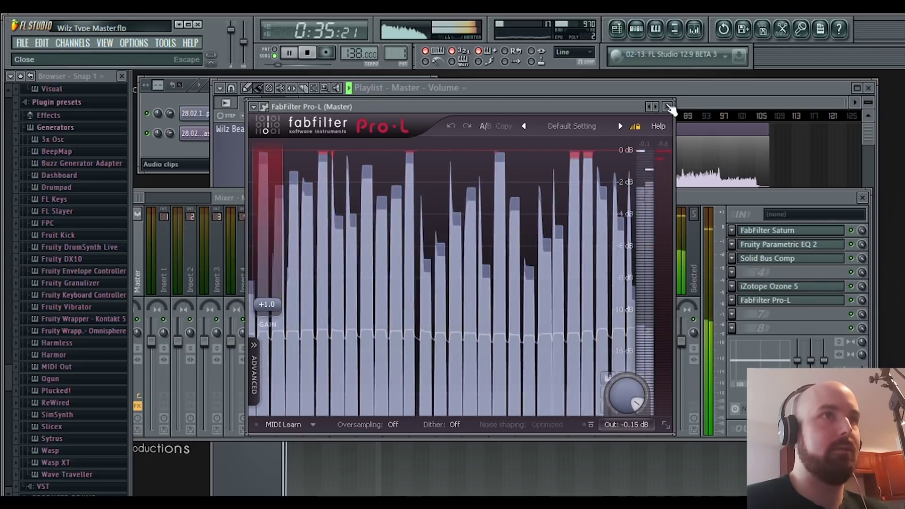
click(668, 108)
click(307, 53)
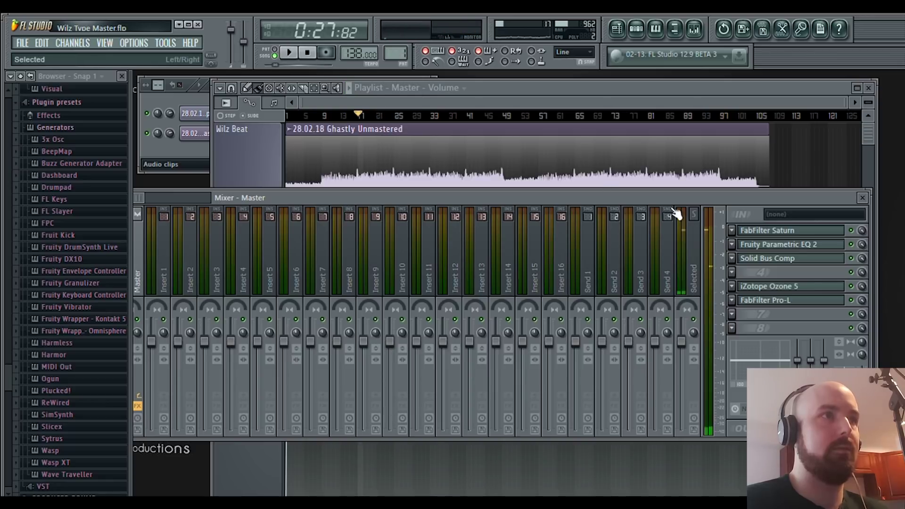